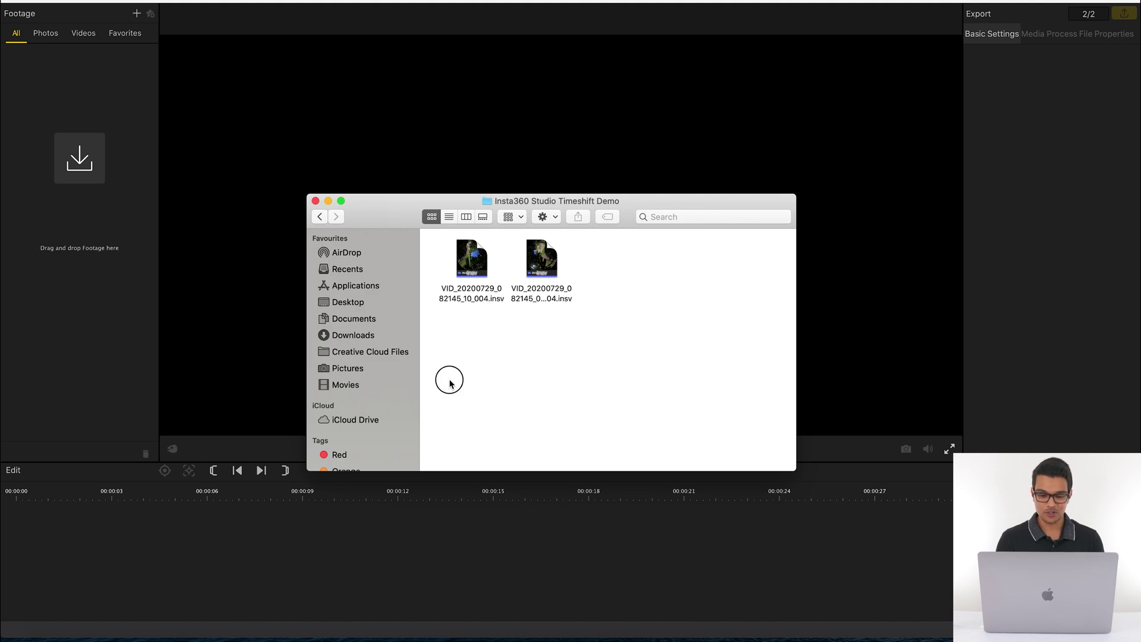
Import the VID_20200729_082145 .insv footage from the Insta360 Studio Timeshift Demo folder into the footage list
drag(448, 381, 571, 247)
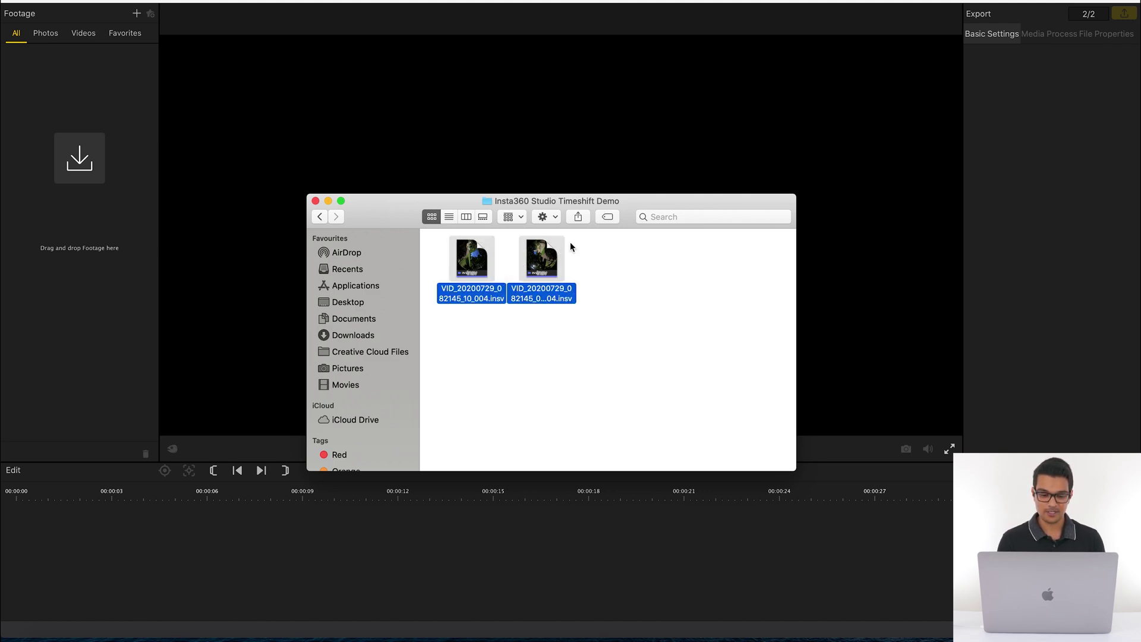
click(469, 257)
drag(470, 257, 78, 218)
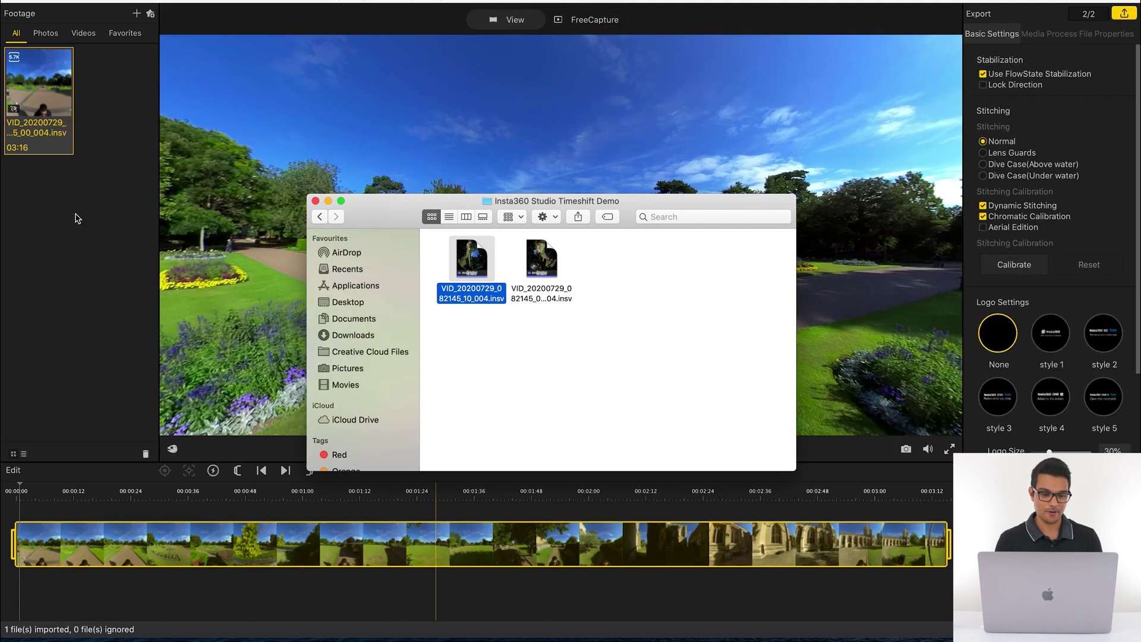
click(78, 218)
Play the start of the clip while turning the view toward the path and church tower, pausing around 00:00:07
key(space)
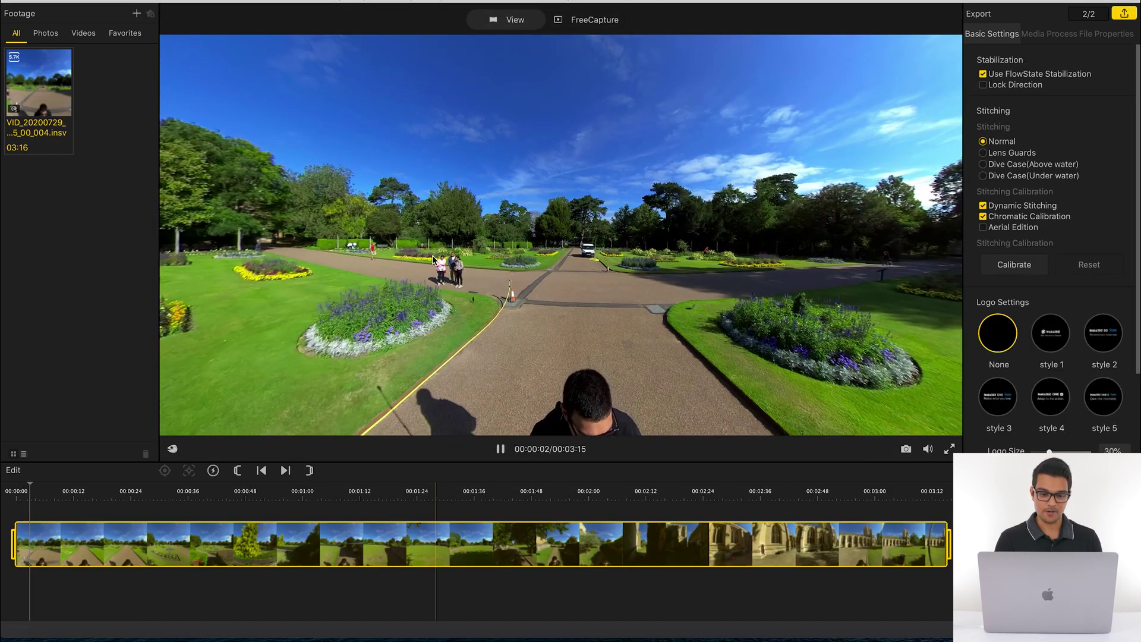
drag(369, 268, 597, 278)
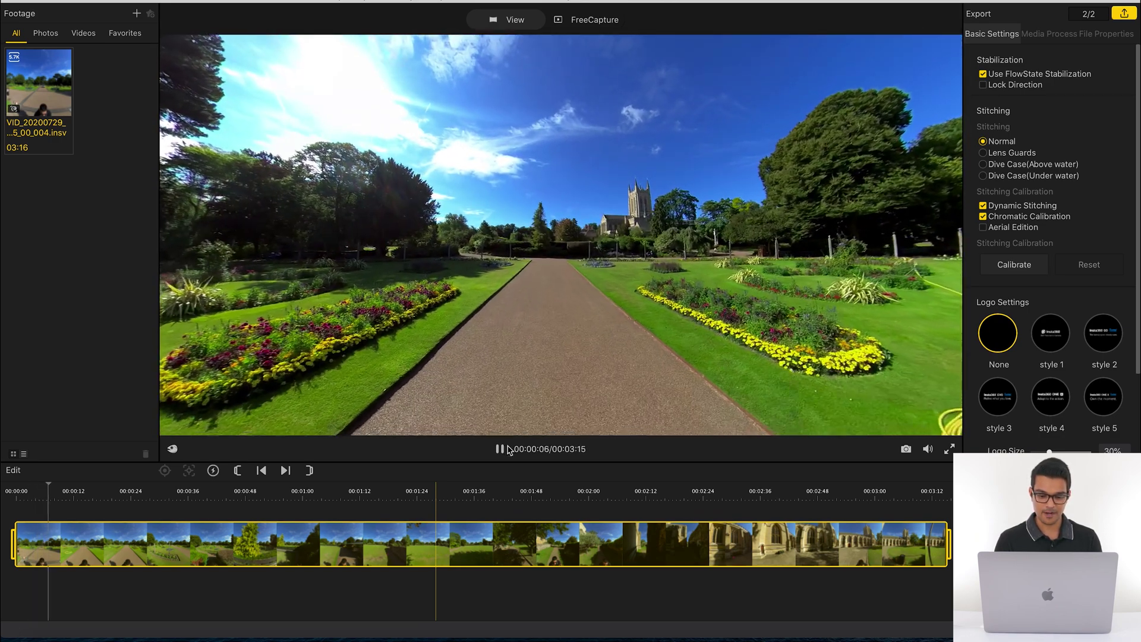
click(501, 450)
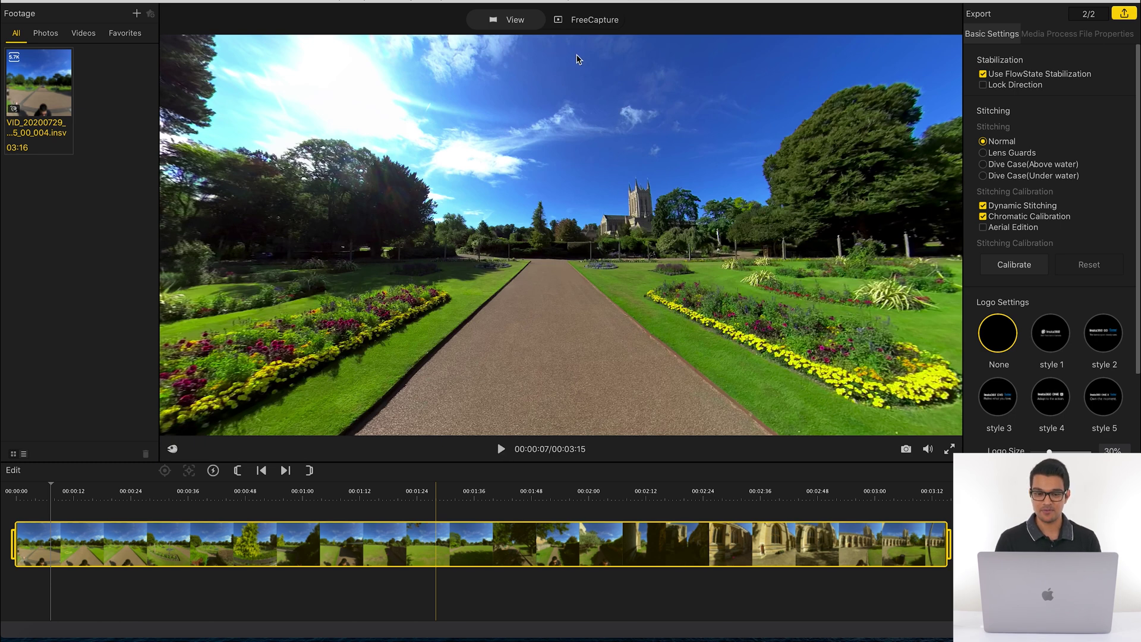
Switch the clip to FreeCapture mode and keep its 16:9 aspect ratio
click(587, 19)
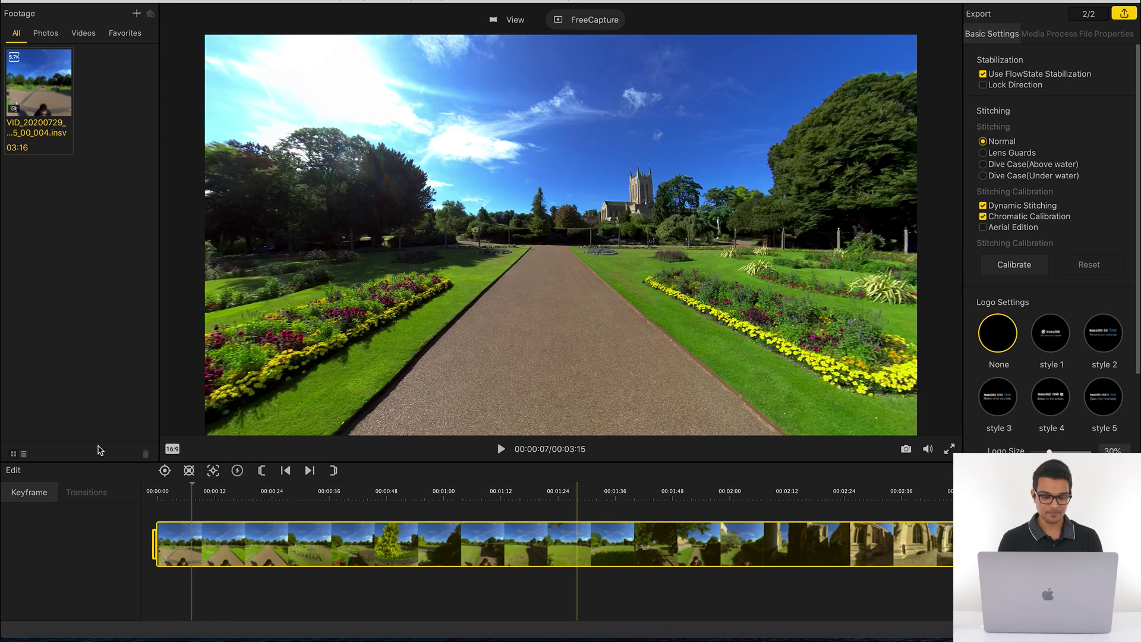
click(173, 449)
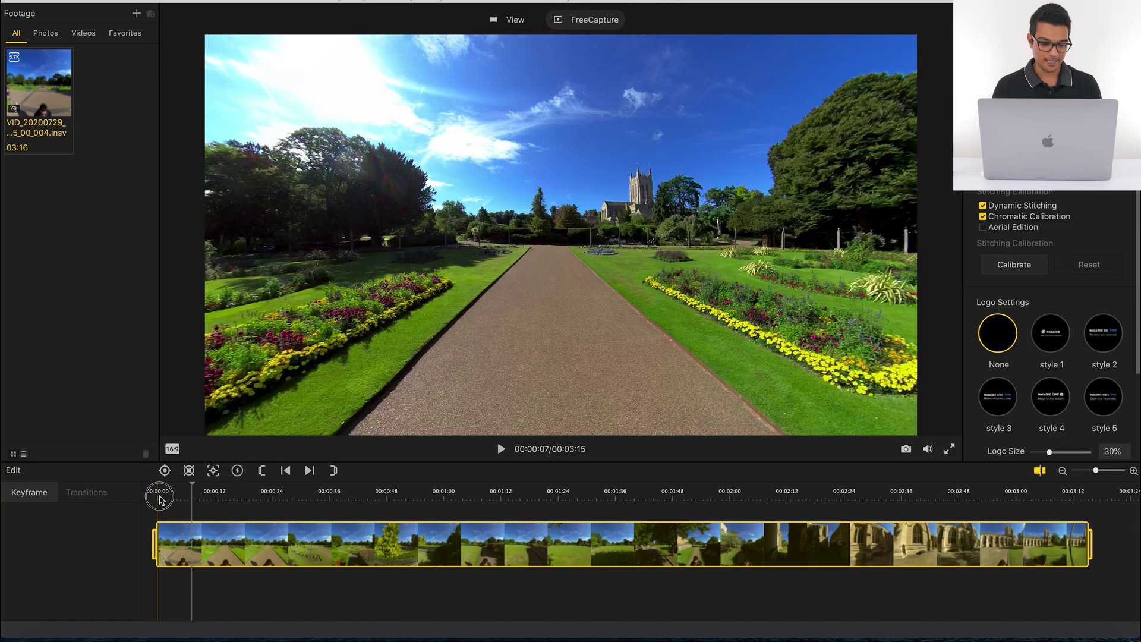
Trim the clip to start at about 00:00:04 and end at about 00:03:08, cutting the camera handling at both ends
click(159, 498)
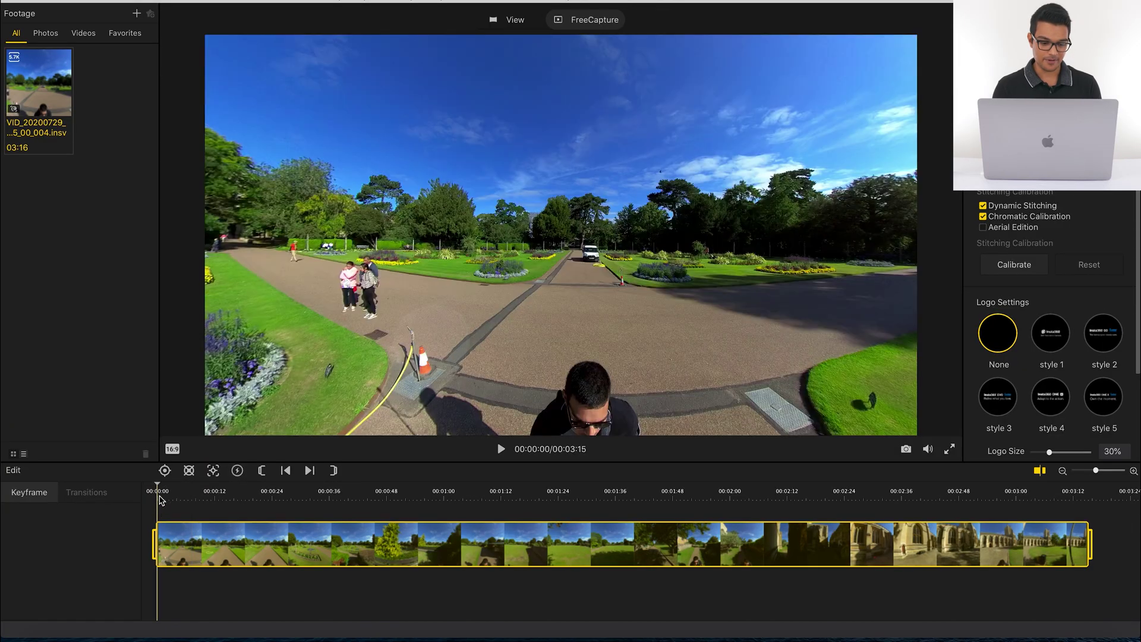
click(170, 501)
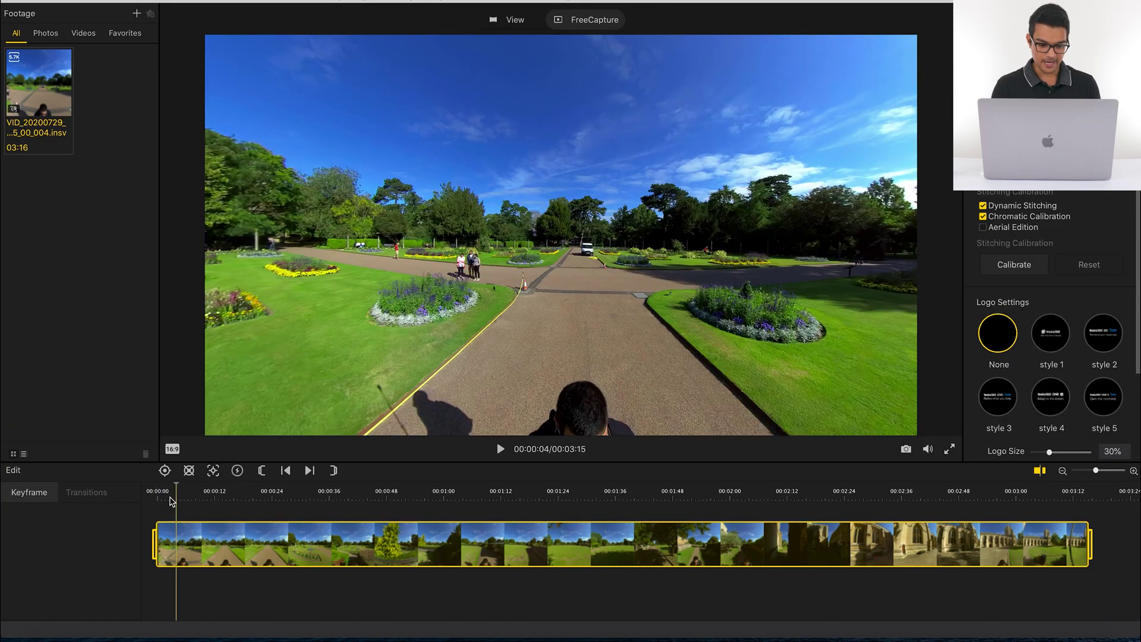
drag(154, 532, 177, 531)
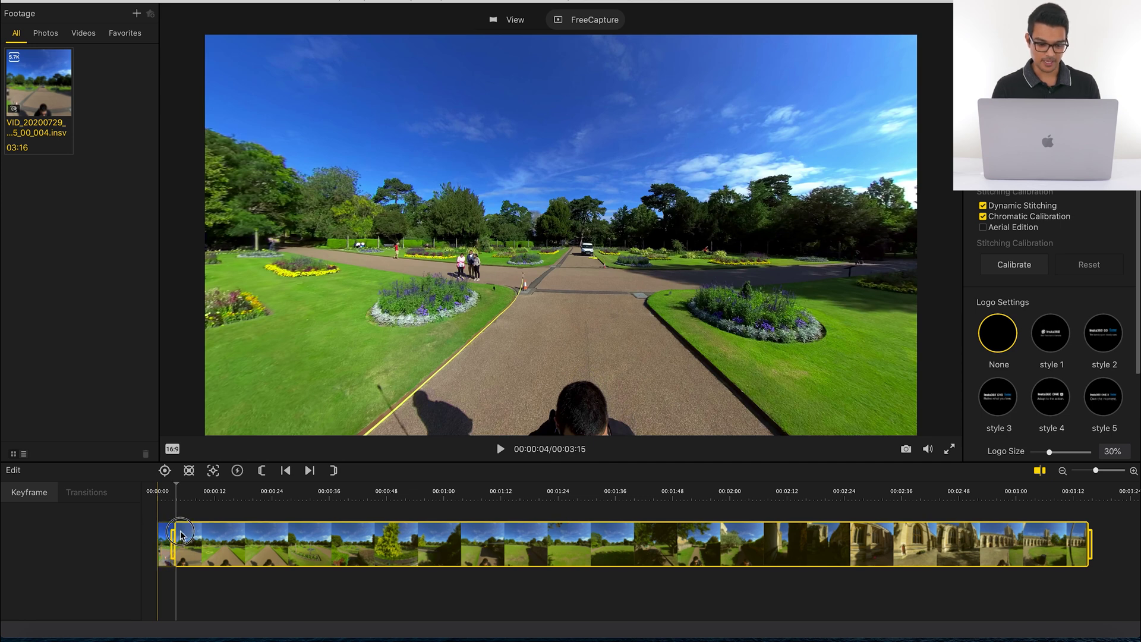
click(1053, 498)
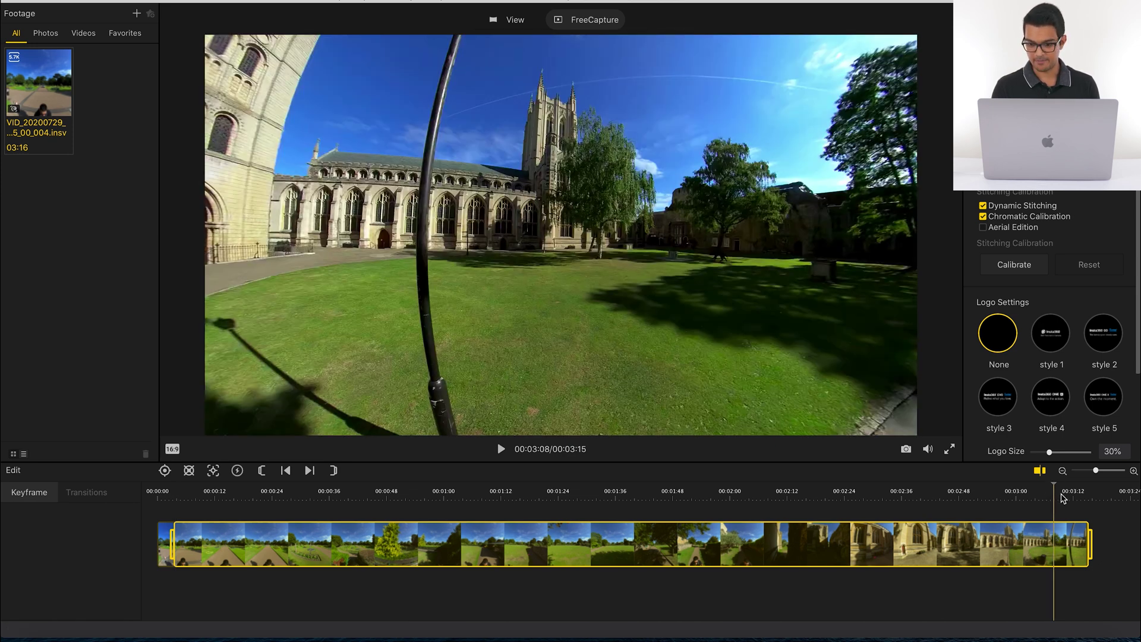
drag(1091, 535, 1053, 539)
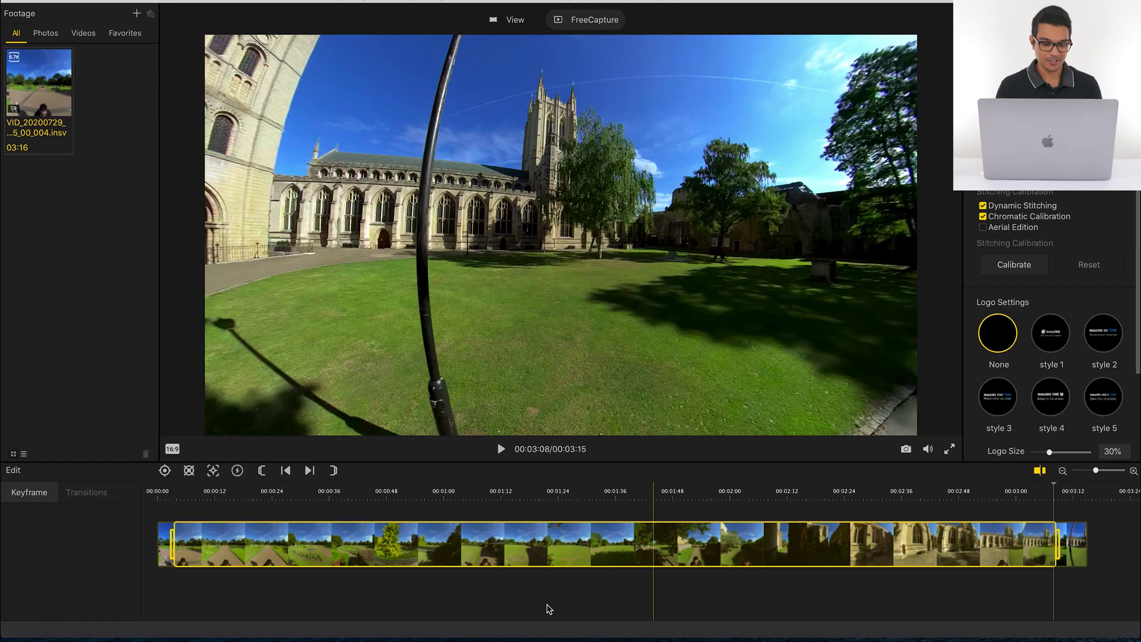
Add a keyframe at 3.733 seconds facing down the path toward the church, using the flat view preset with Fov 90.0 and Distance 0.00
click(178, 499)
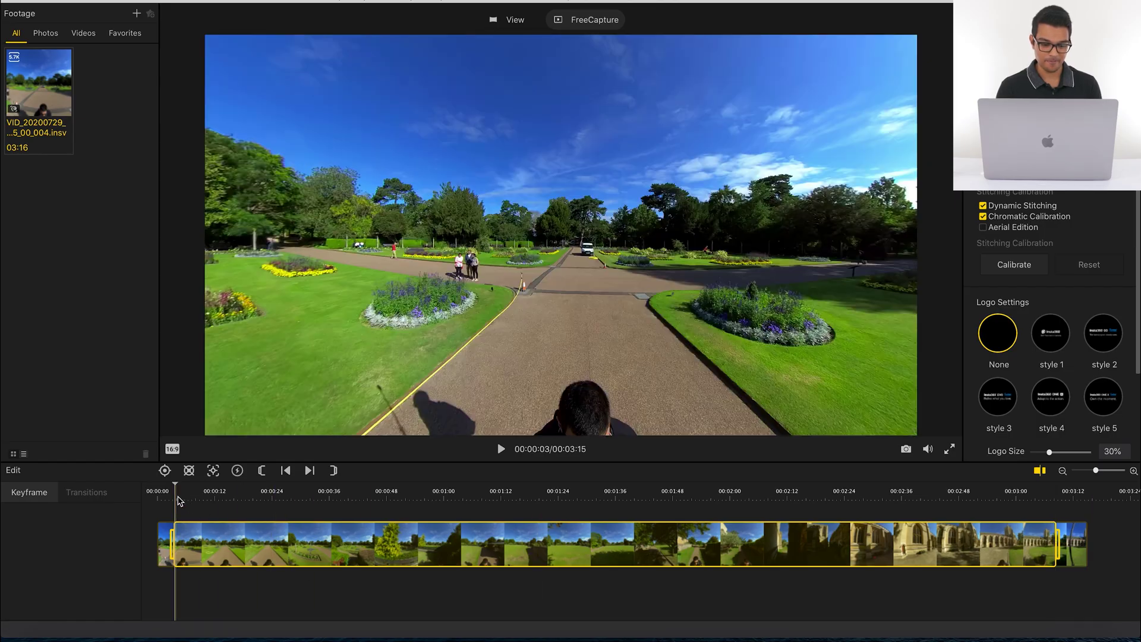
drag(441, 265, 661, 274)
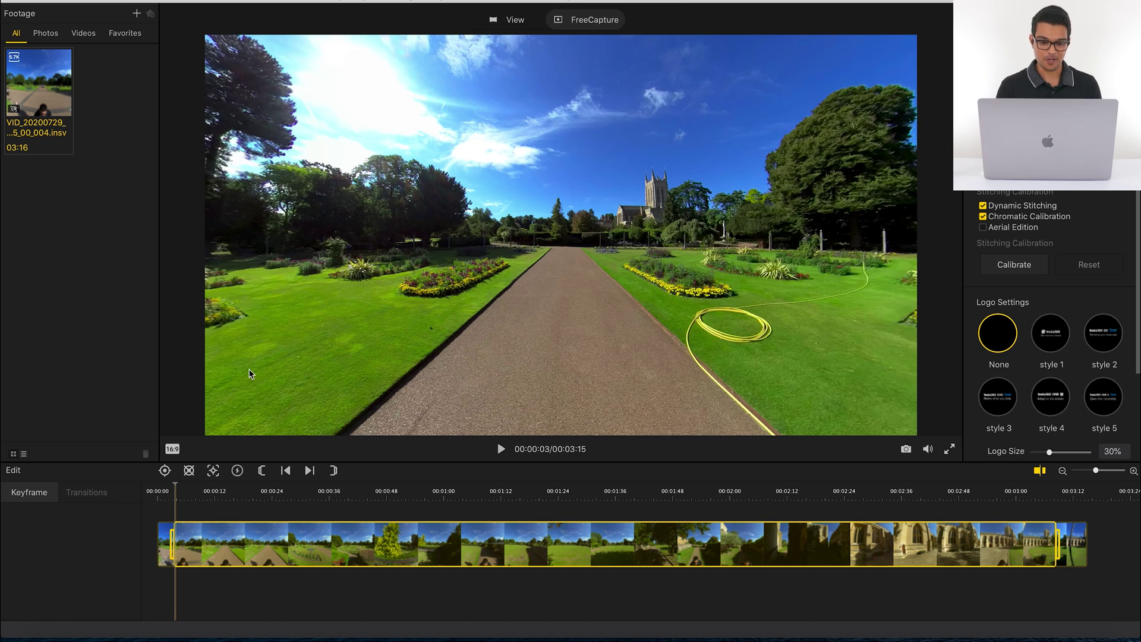
click(165, 471)
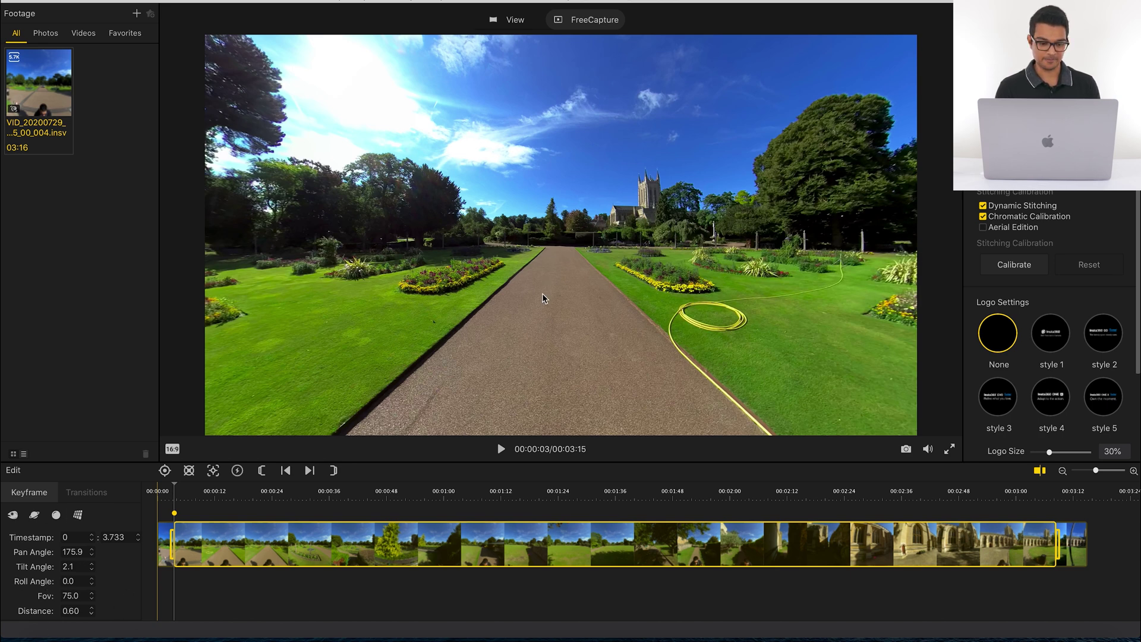
drag(551, 333, 552, 227)
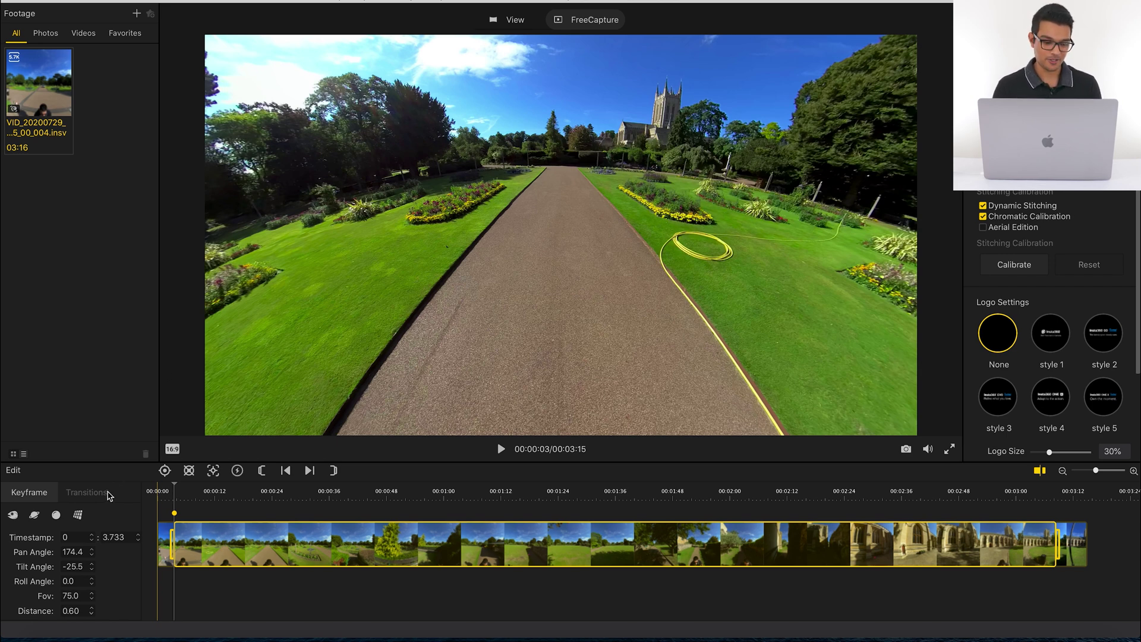
click(78, 515)
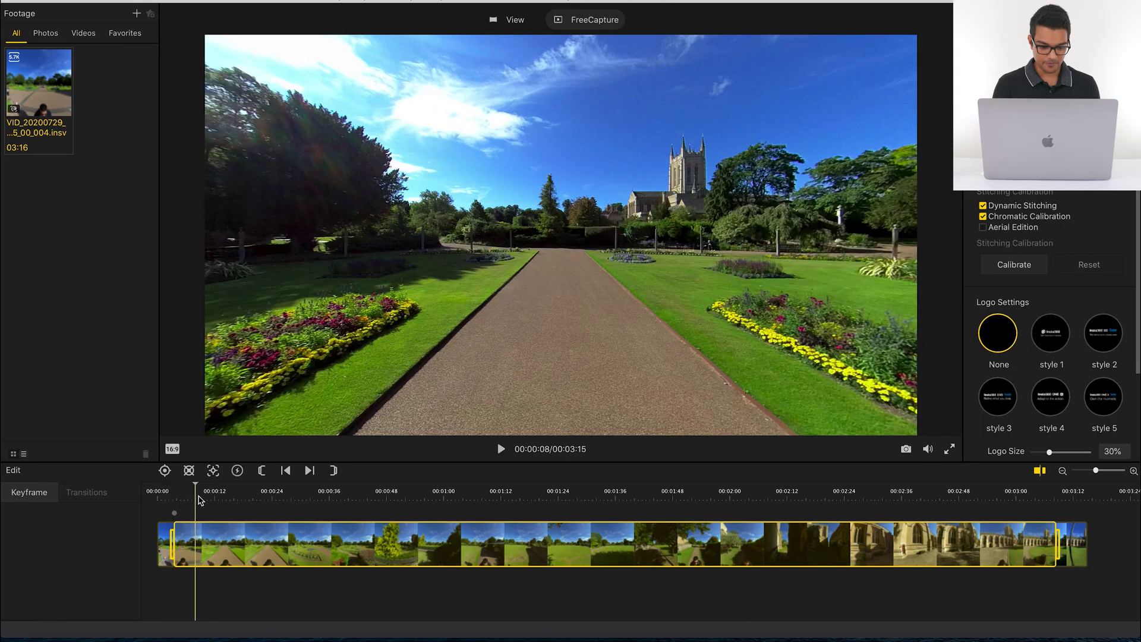
Add a keyframe at 21.600 seconds, where the path ends at the hedge, holding the same view angle
click(216, 494)
drag(219, 498, 253, 501)
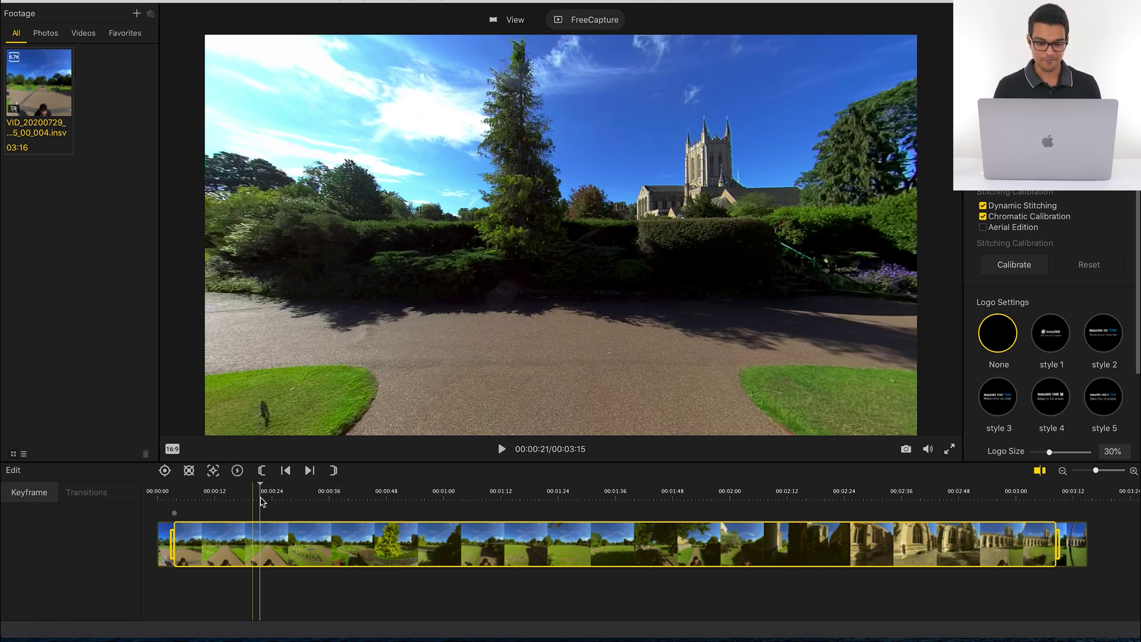
click(165, 471)
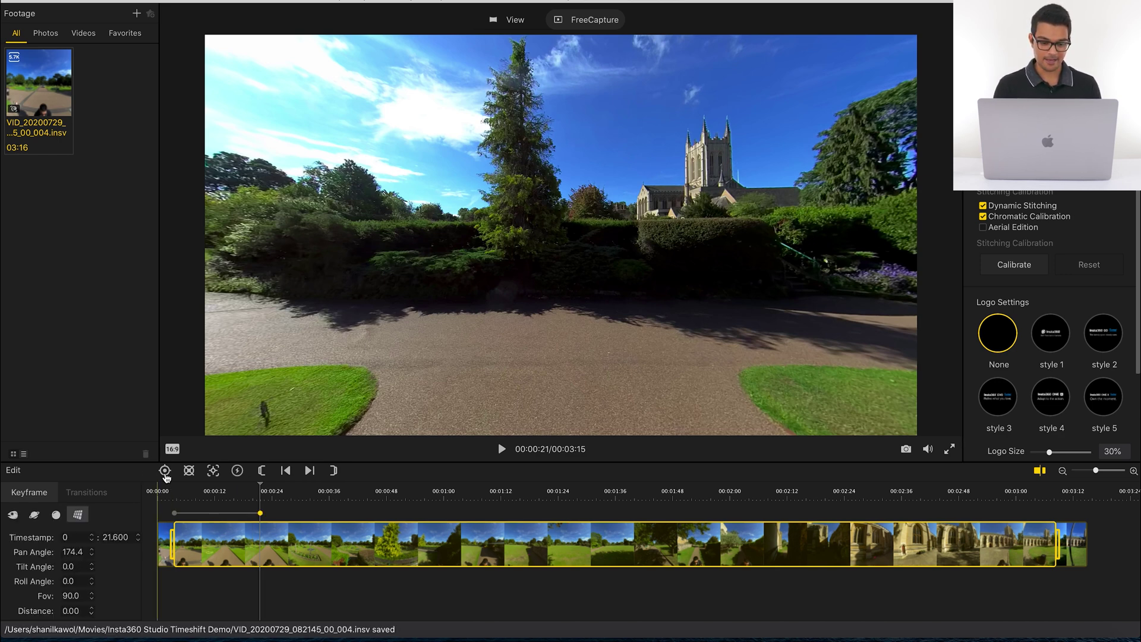
Turn the view at 00:00:24 to centre the church tower and add a keyframe there
click(268, 497)
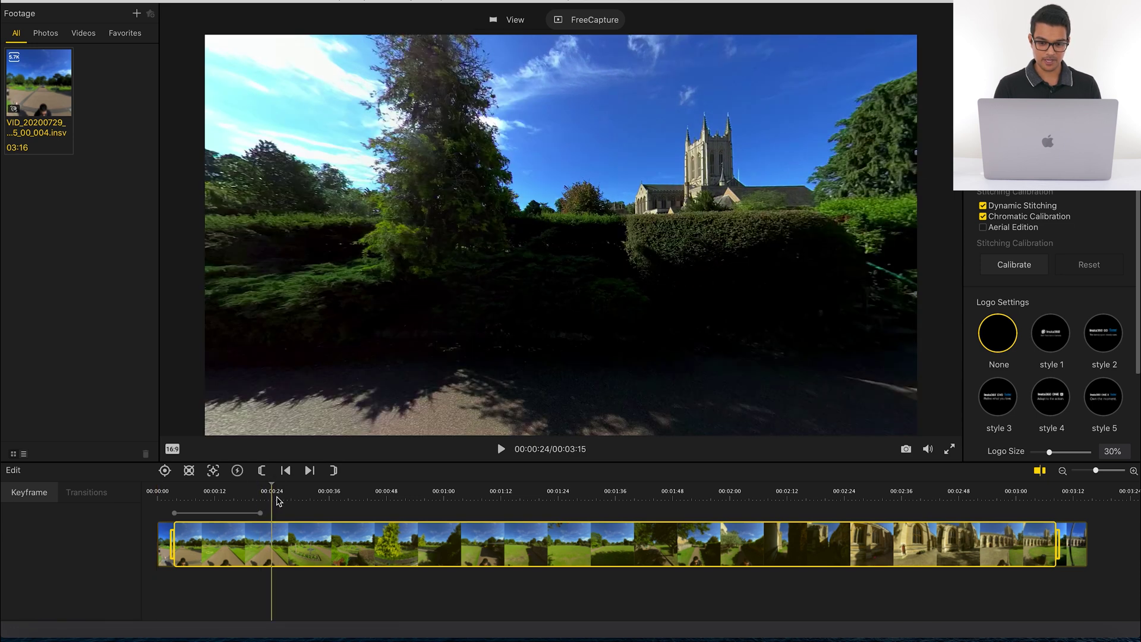
drag(727, 253, 557, 242)
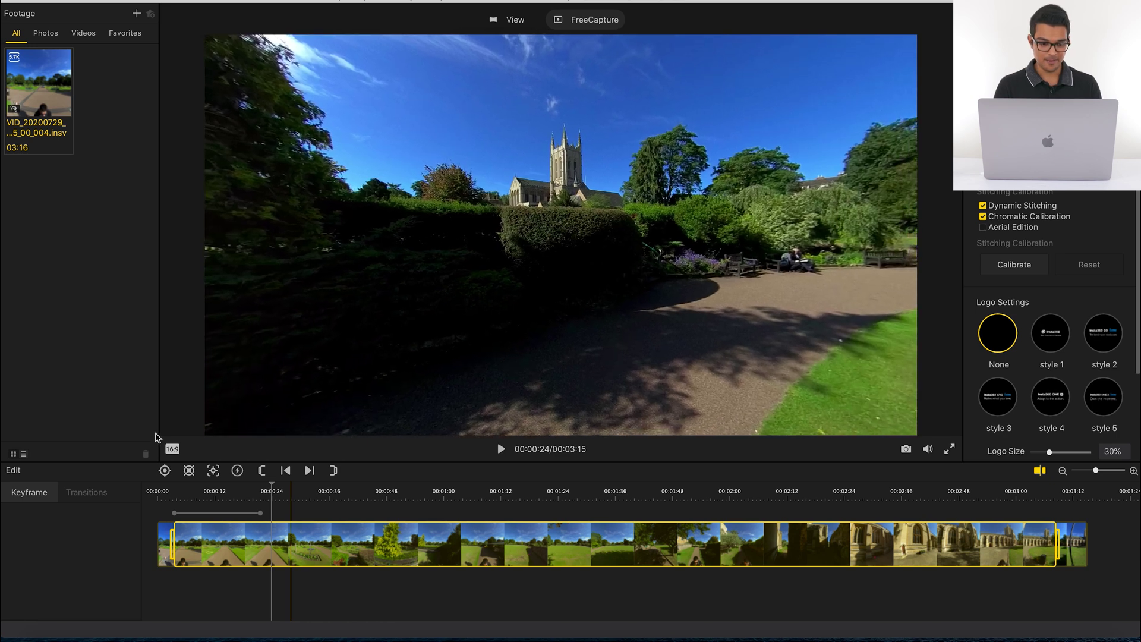
click(164, 471)
Add a keyframe at 32.000 seconds, by the green handrail, holding pan 139.7 and tilt -2.6
click(287, 501)
click(303, 501)
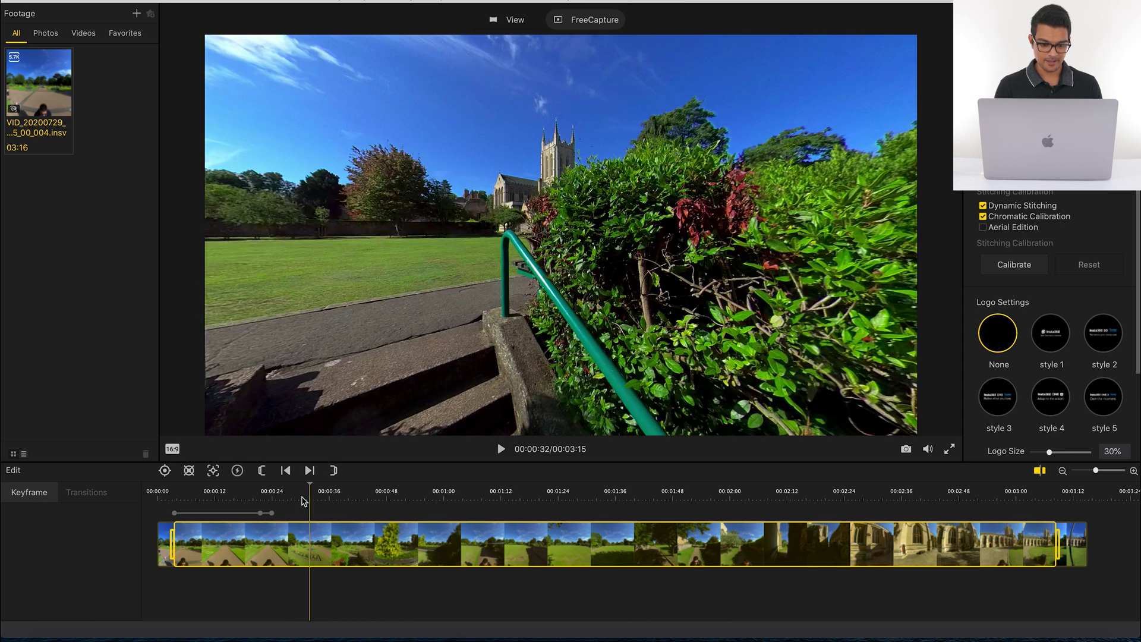
click(165, 471)
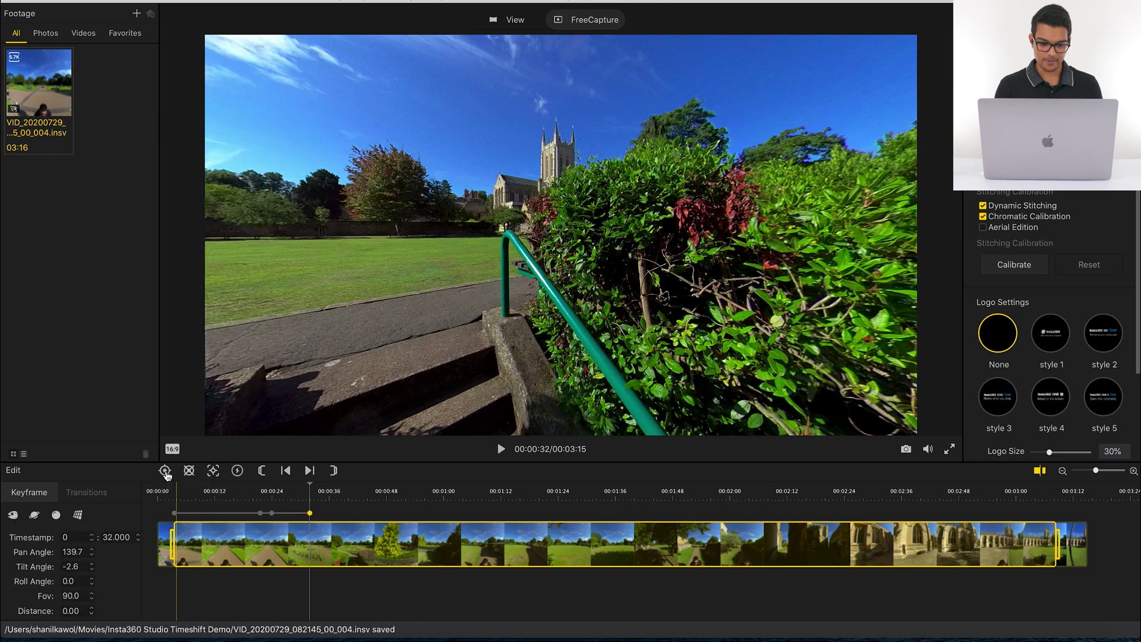
Add a keyframe at 34.000 seconds, beside the bench and lawn, holding the church-facing view
click(323, 500)
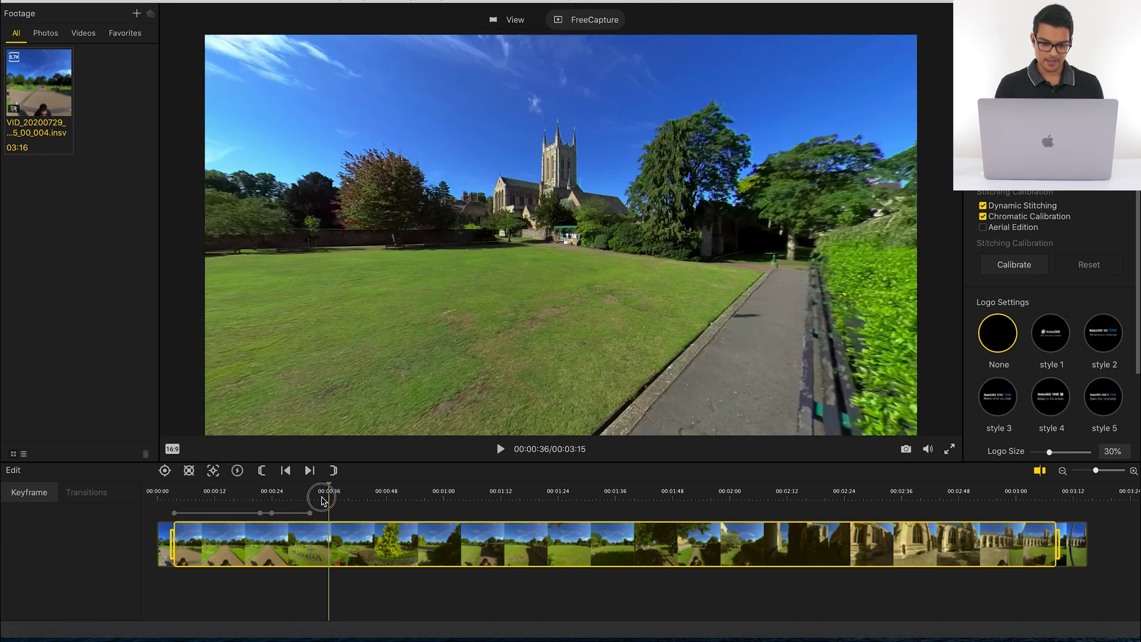
click(321, 501)
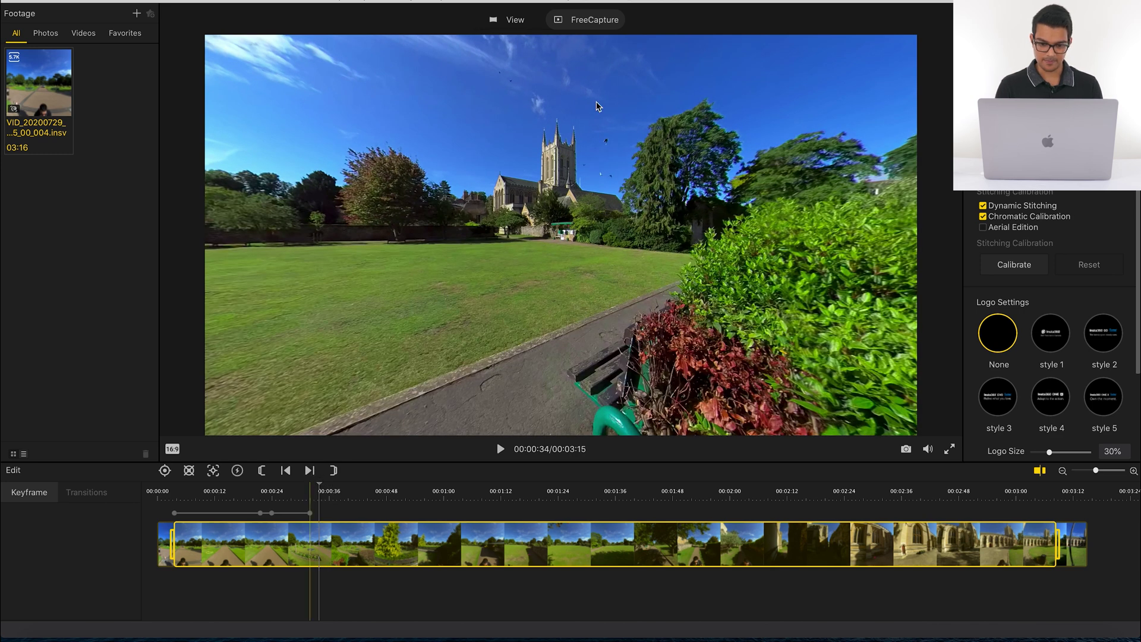
click(165, 471)
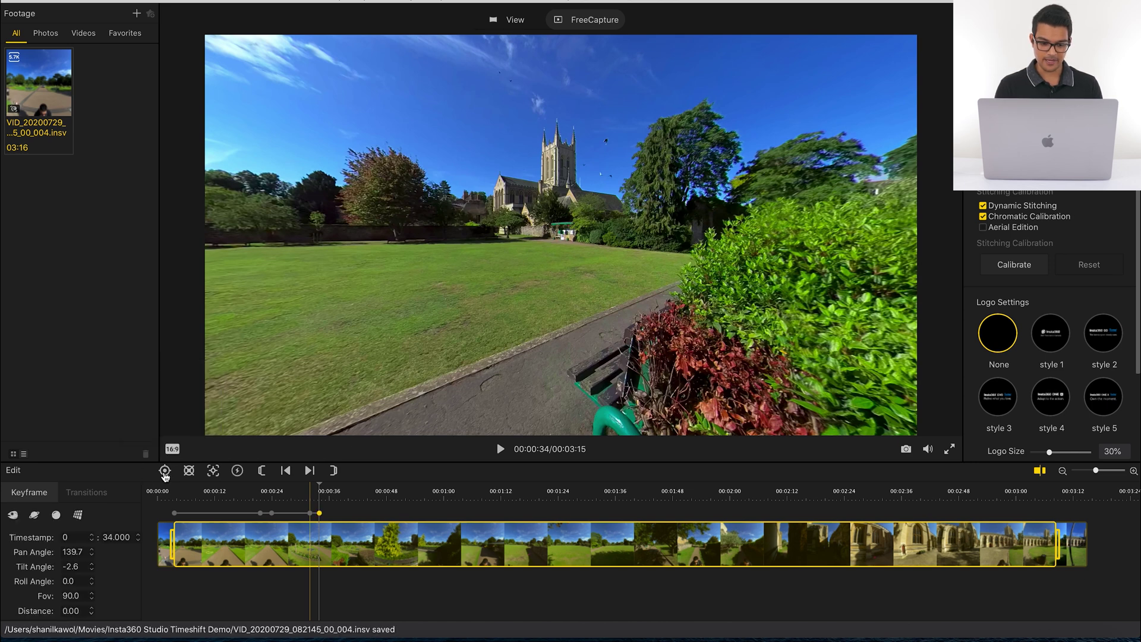
Play on to 35.466 seconds, turn the view back toward the garden and birds, and add a keyframe at pan -14.0, tilt 18.5
click(320, 493)
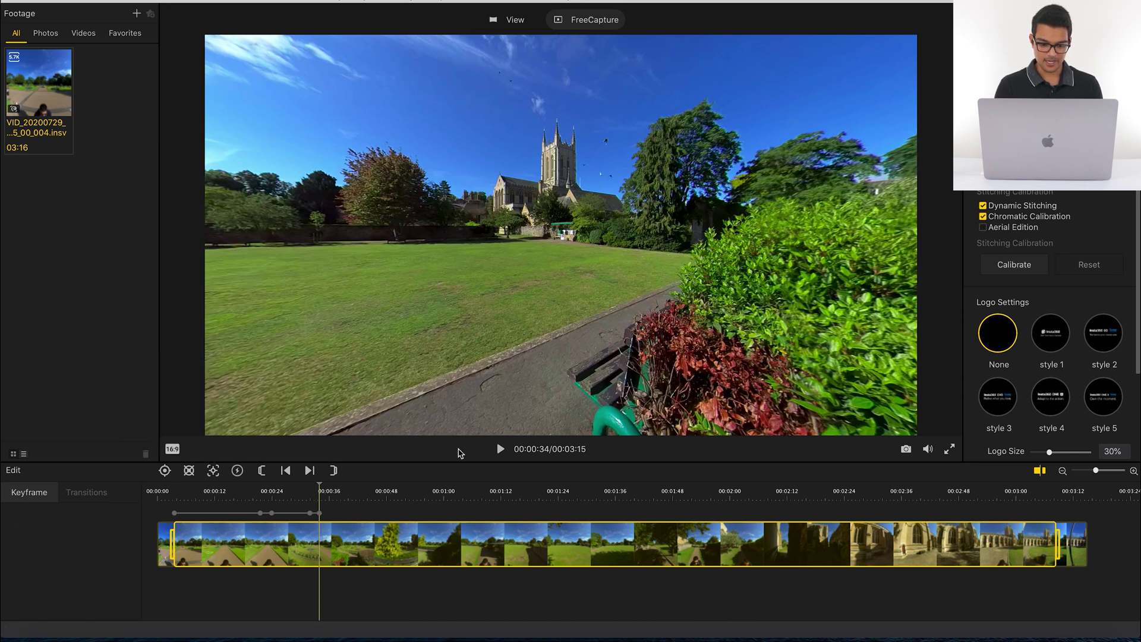
click(501, 450)
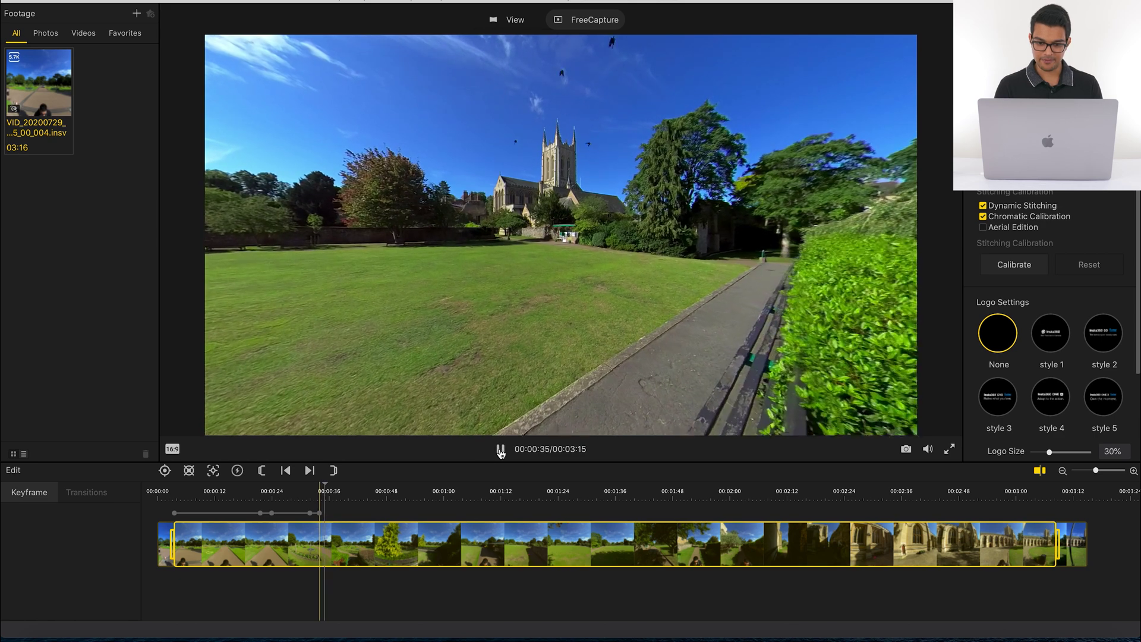
click(501, 451)
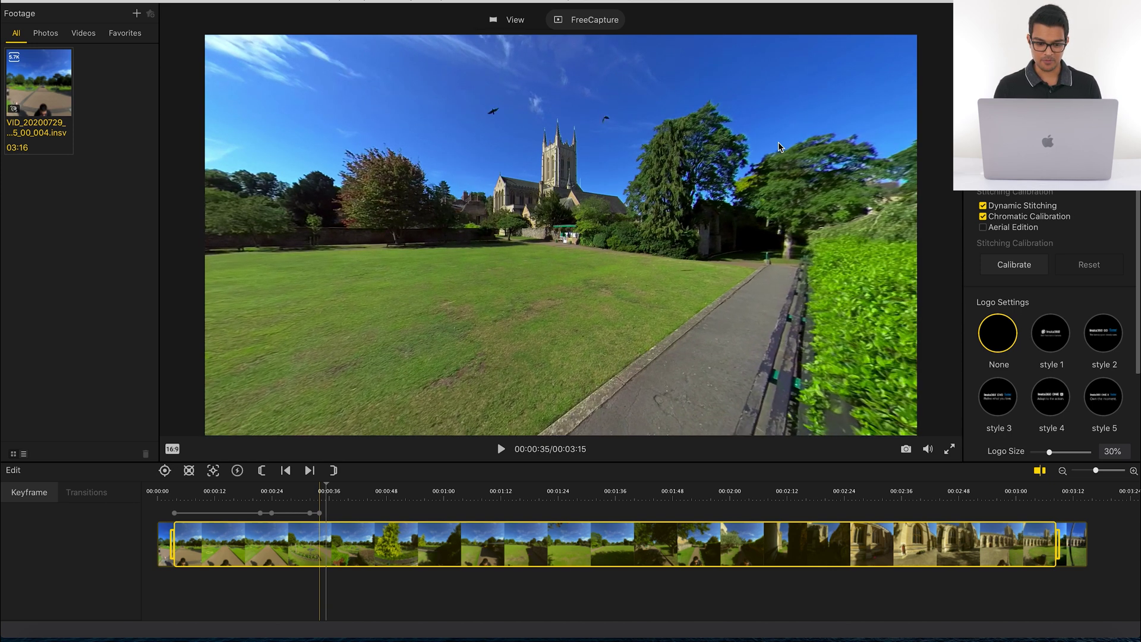
drag(766, 85, 563, 218)
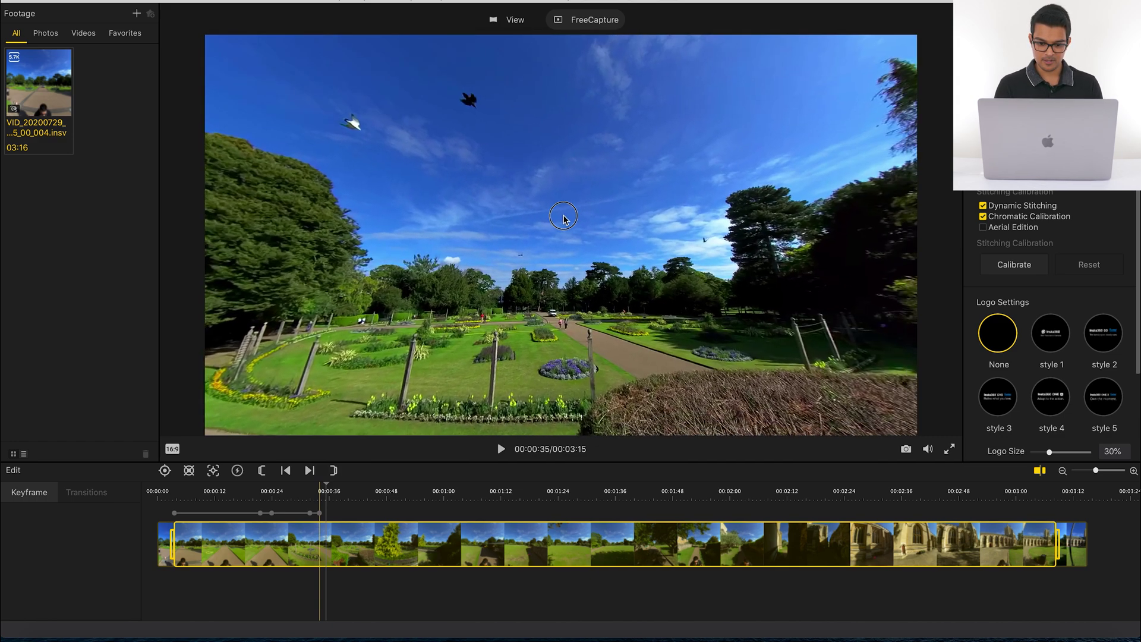
click(165, 471)
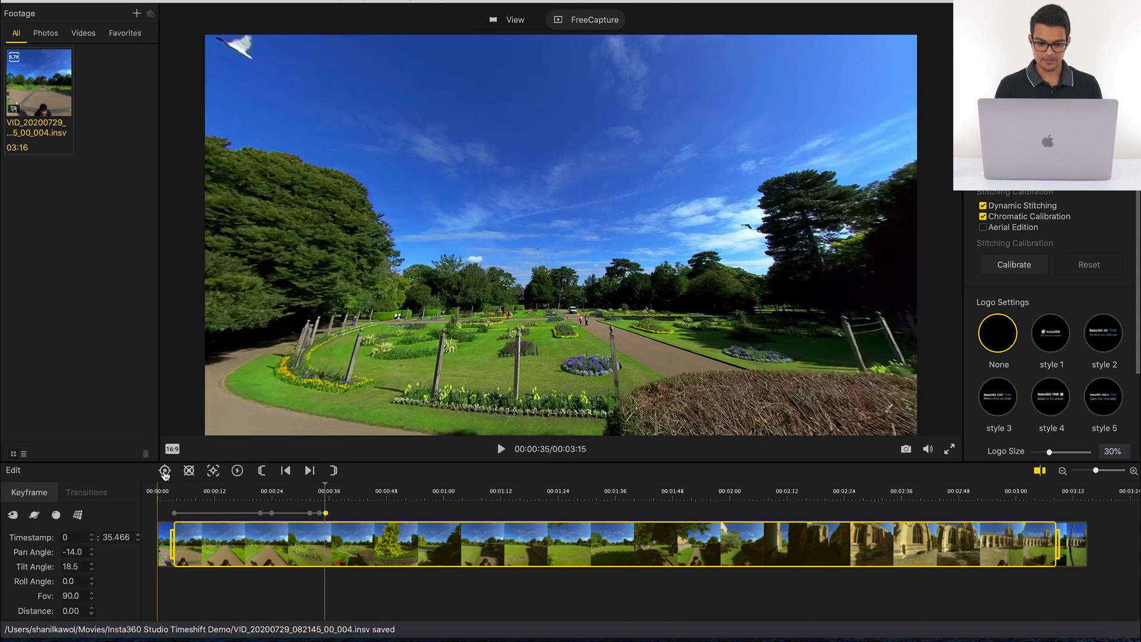
Add a keyframe at 37.066 seconds holding the garden view, and another around 00:00:38 turned along the bench-lined path
click(336, 503)
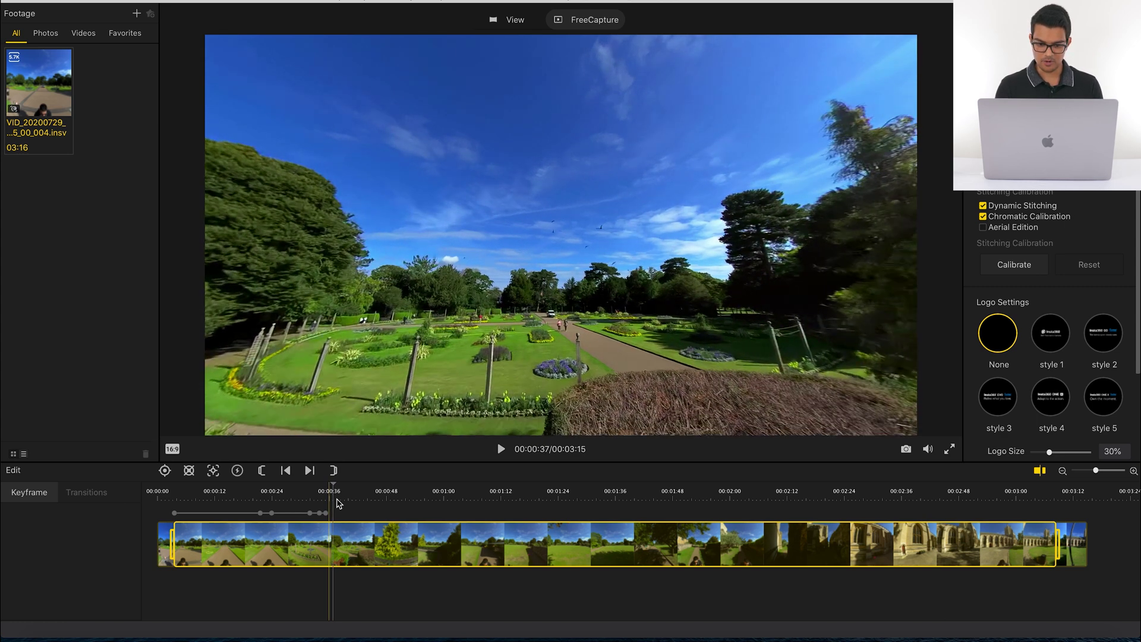
click(165, 471)
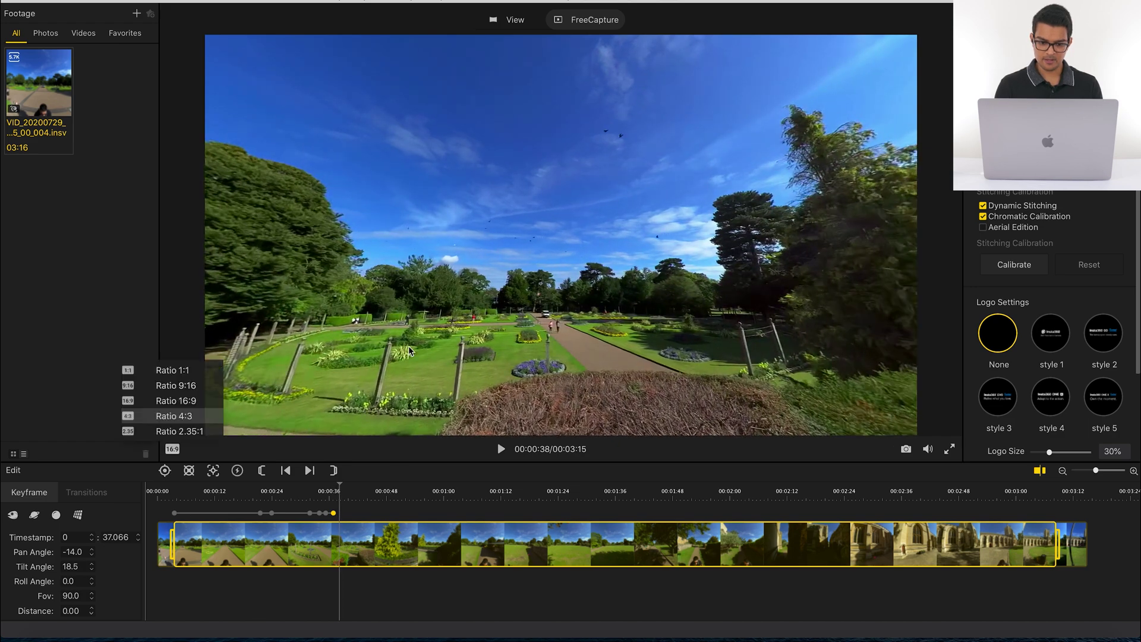
drag(408, 346, 333, 349)
drag(466, 306, 492, 190)
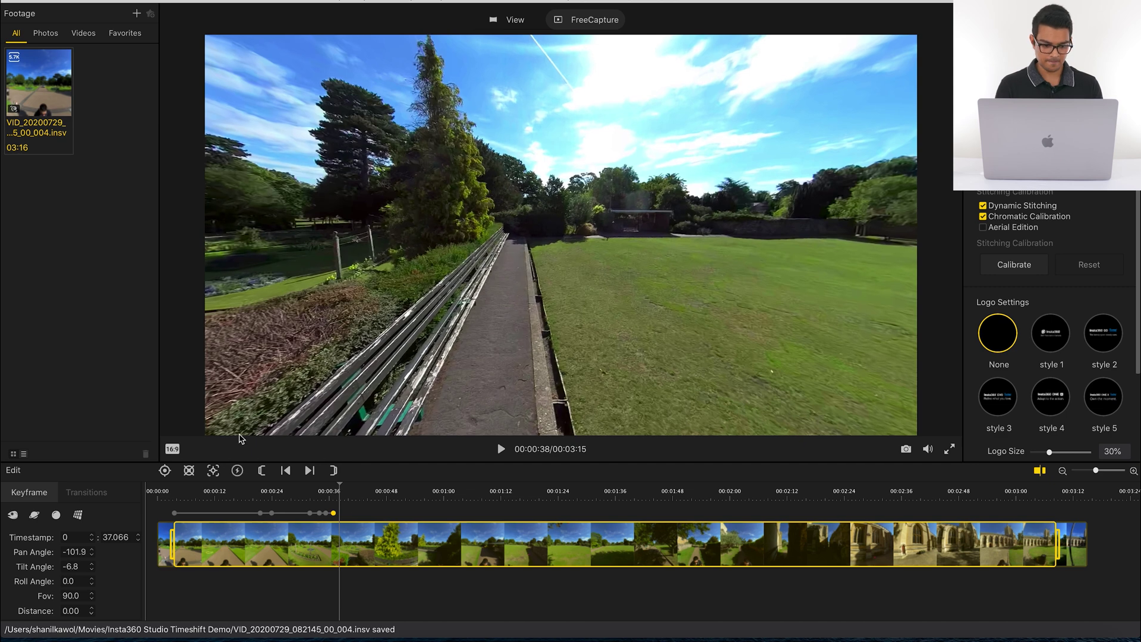
Add keyframes at 49.333 seconds with pan -84.7, tilt -0.3, and at 52.400 seconds turned toward the church and lawn with tilt -5.5
click(309, 495)
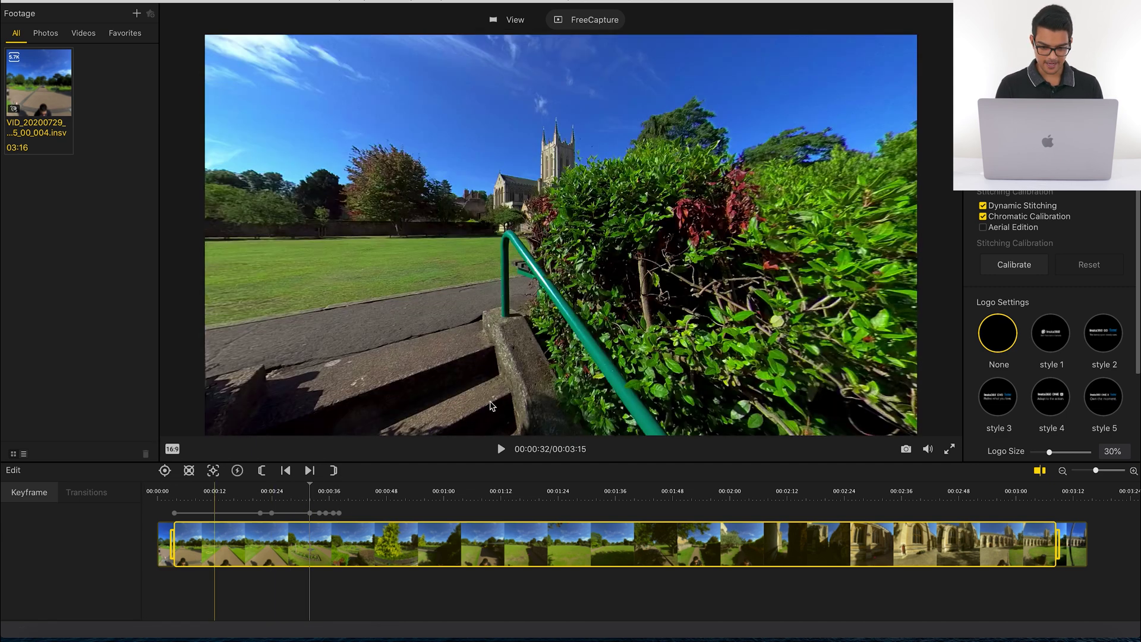
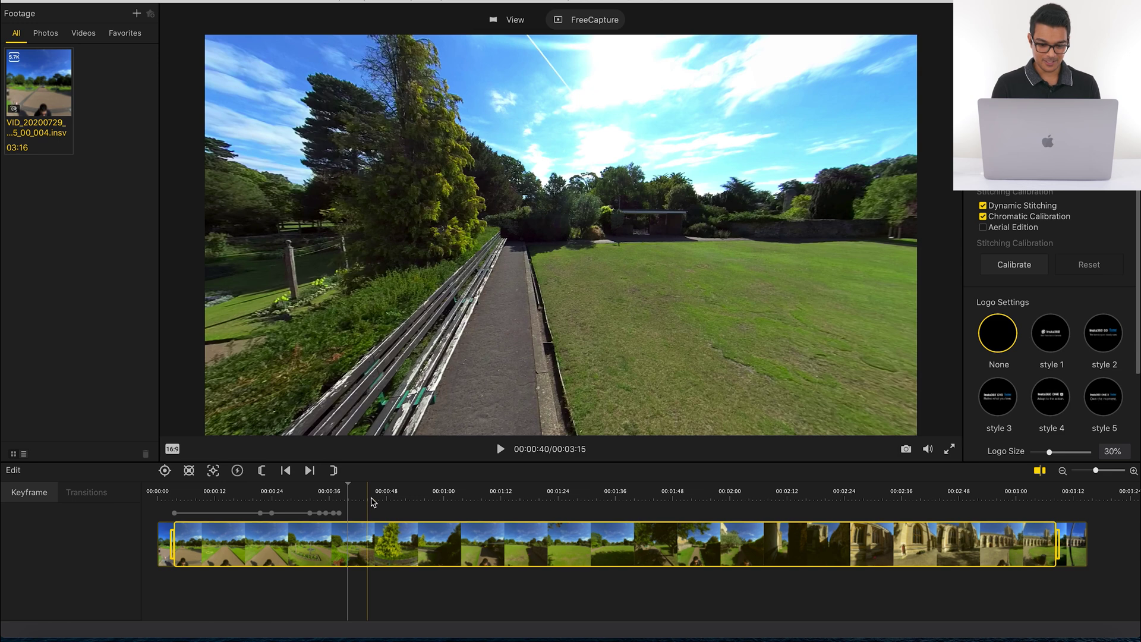
click(386, 496)
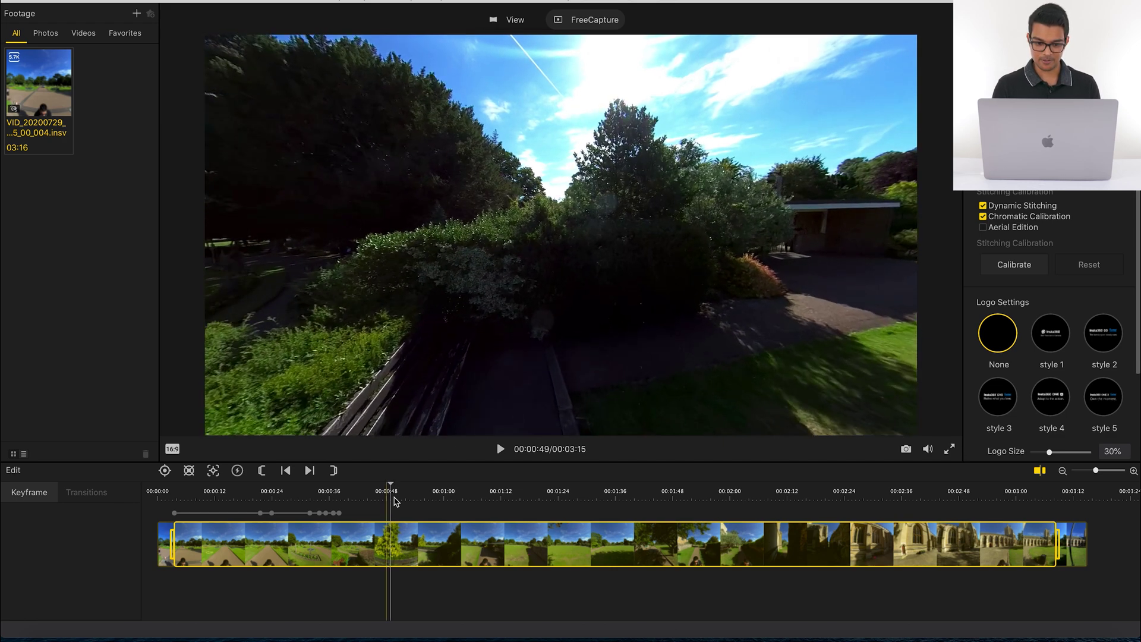
drag(586, 232, 602, 281)
click(172, 449)
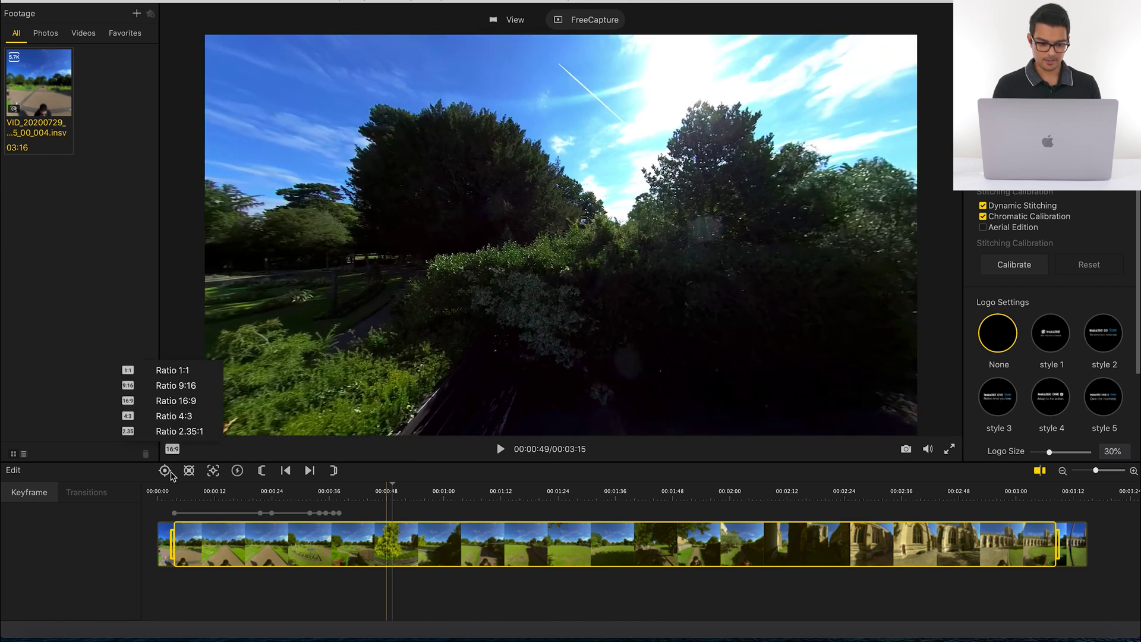
click(165, 471)
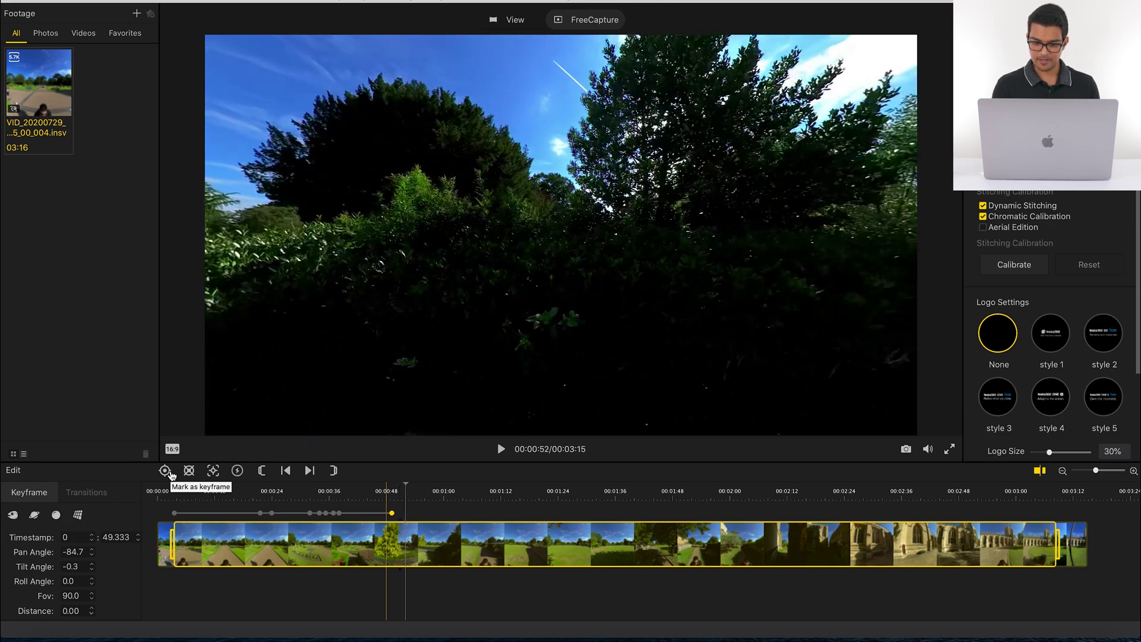
drag(518, 325, 448, 202)
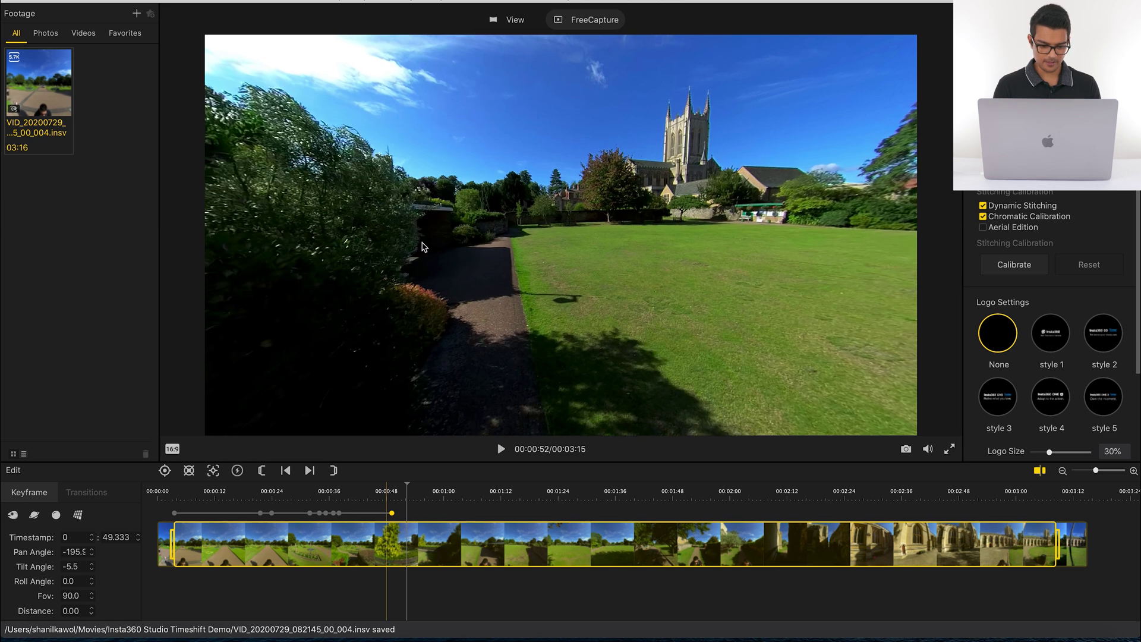
click(164, 470)
Add a keyframe at 1:10.266 by the flint wall, with the view turned to pan about -175 and tilt 0.6
click(443, 495)
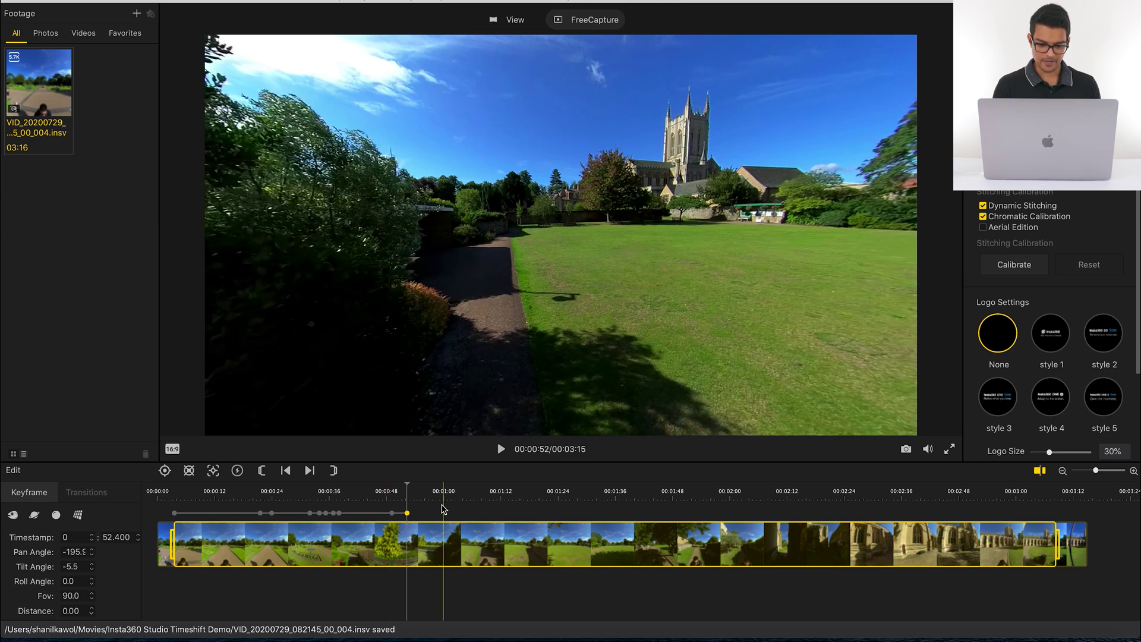
click(462, 493)
click(480, 494)
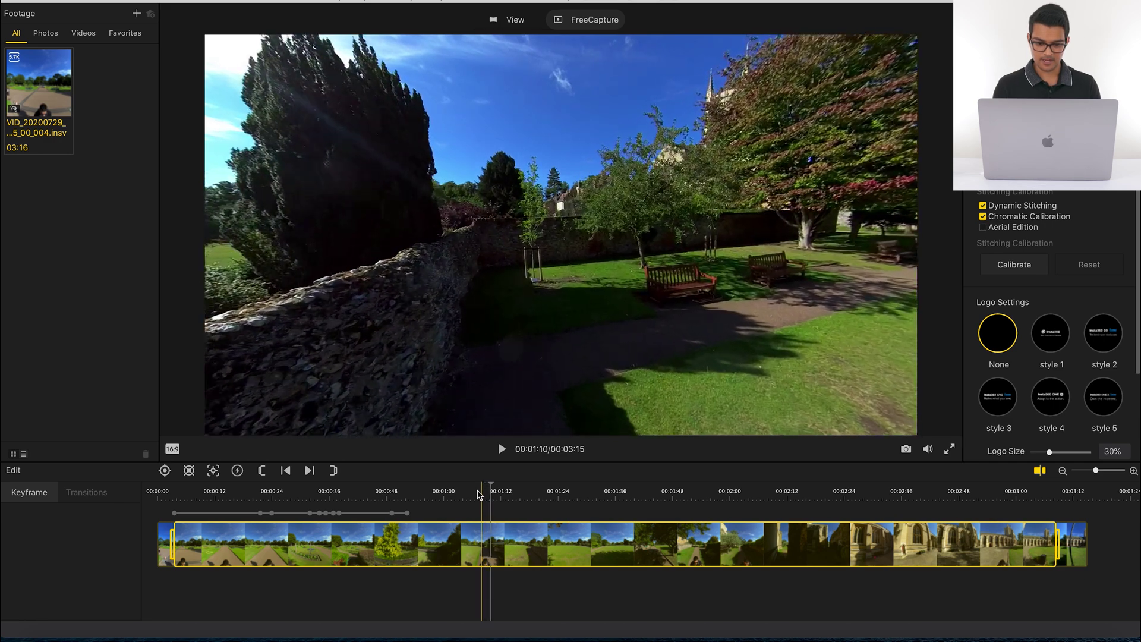
drag(564, 245, 662, 276)
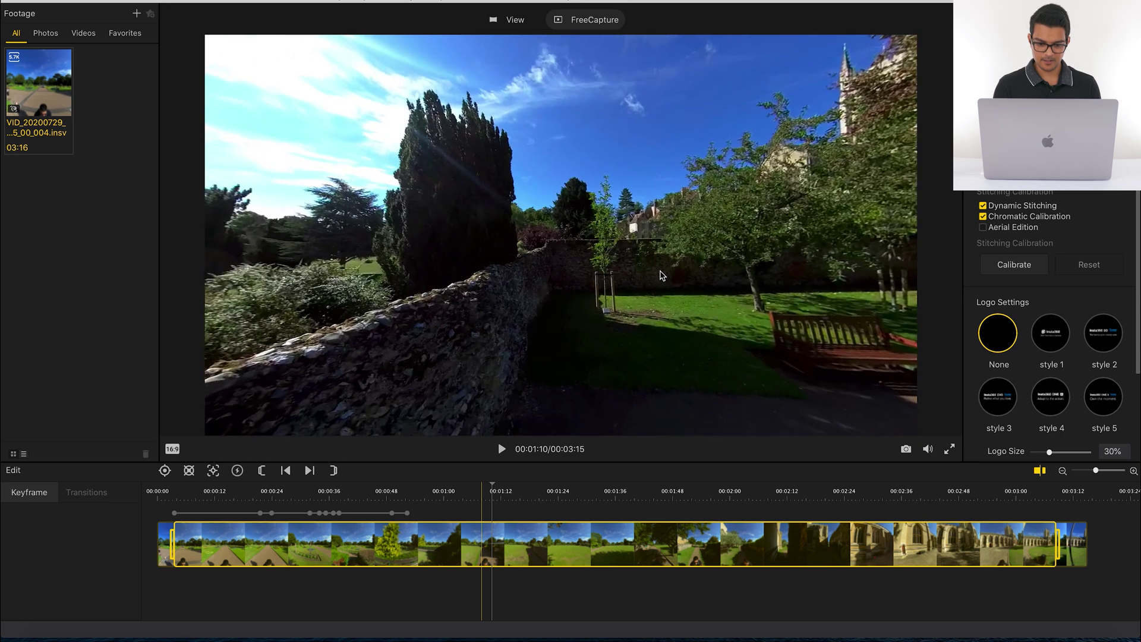
click(165, 470)
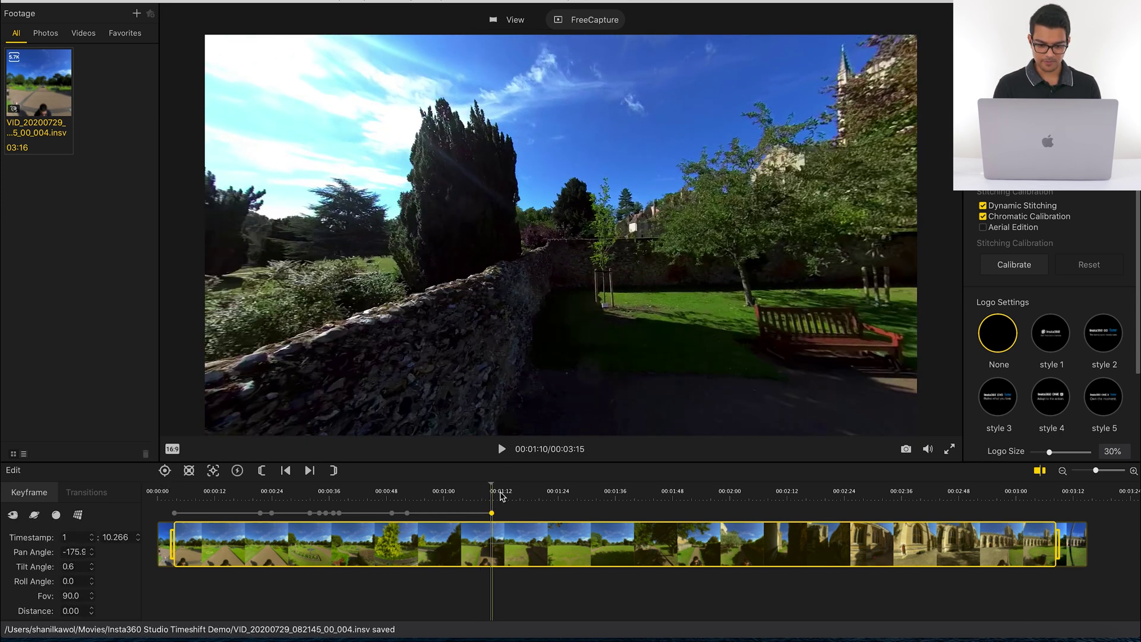
Add a keyframe at 1:13.066 with the view turned along the bench-lined path and lawn, pan about -269, tilt 1.4
click(500, 495)
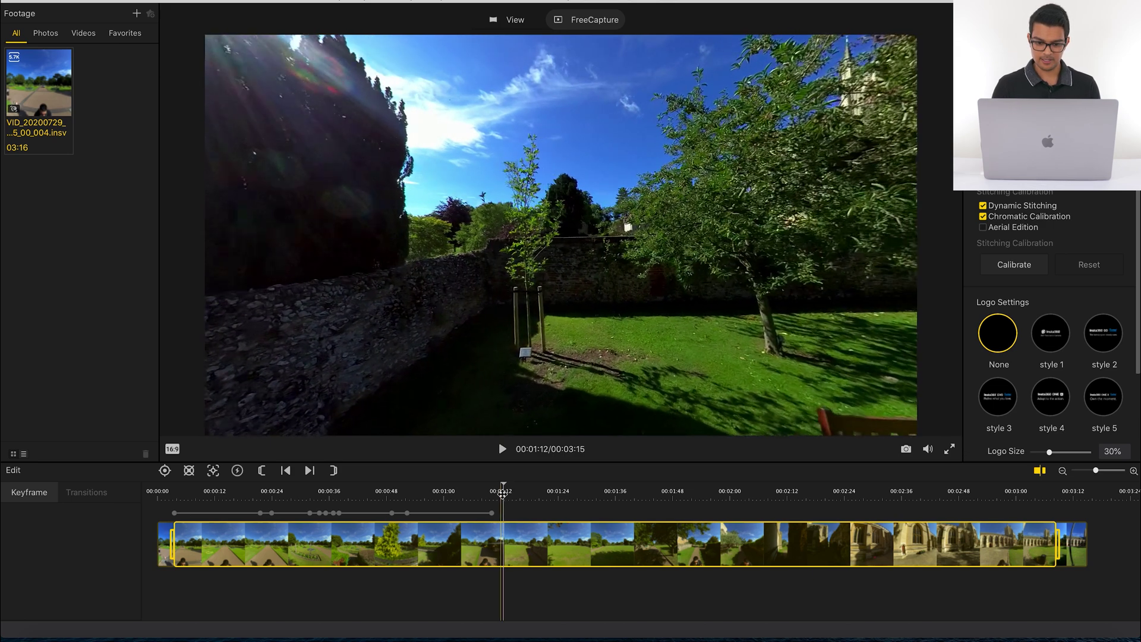
drag(901, 292, 481, 262)
drag(614, 240, 606, 240)
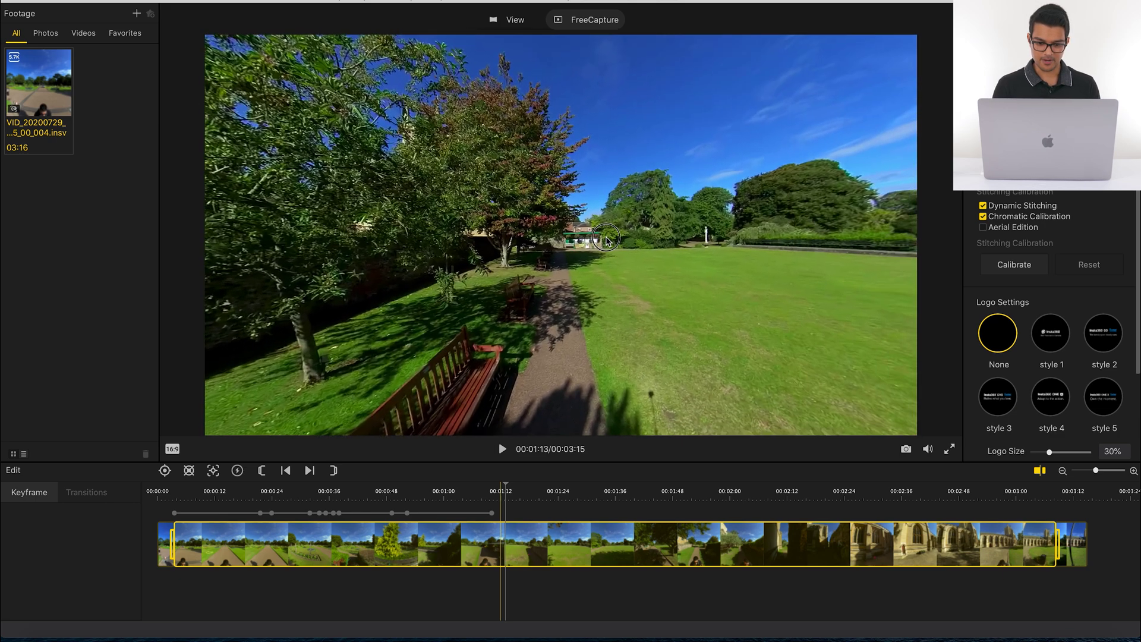
click(166, 473)
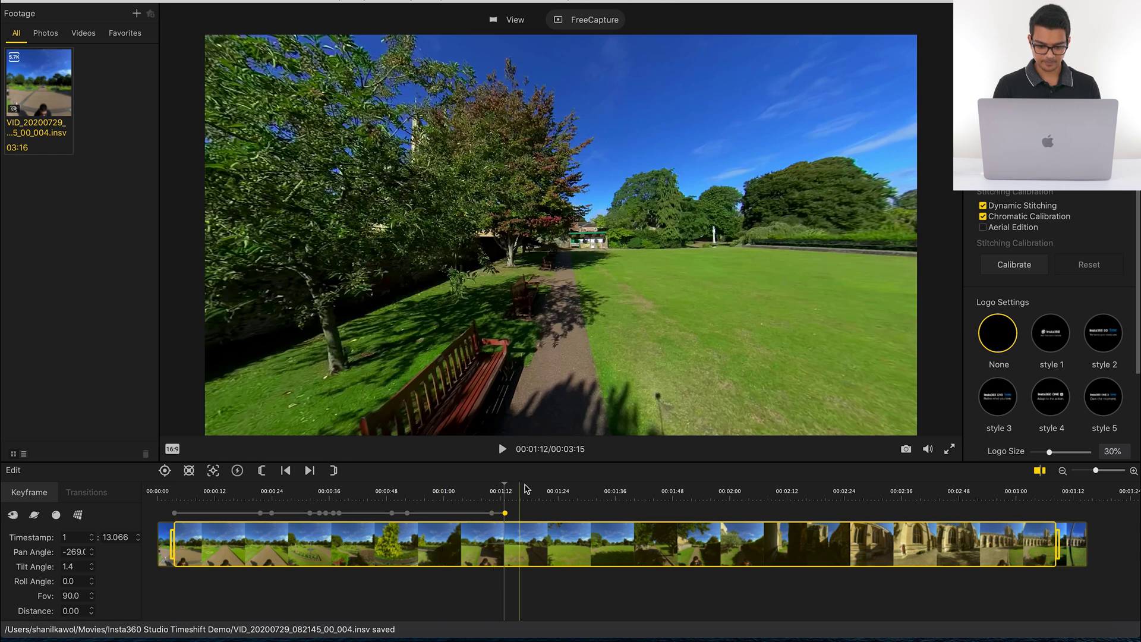
Add a keyframe at 1:32.666, facing the green-roofed kiosk, with pan about -263 and tilt 1.3
drag(526, 488, 539, 491)
click(551, 497)
click(577, 497)
click(588, 497)
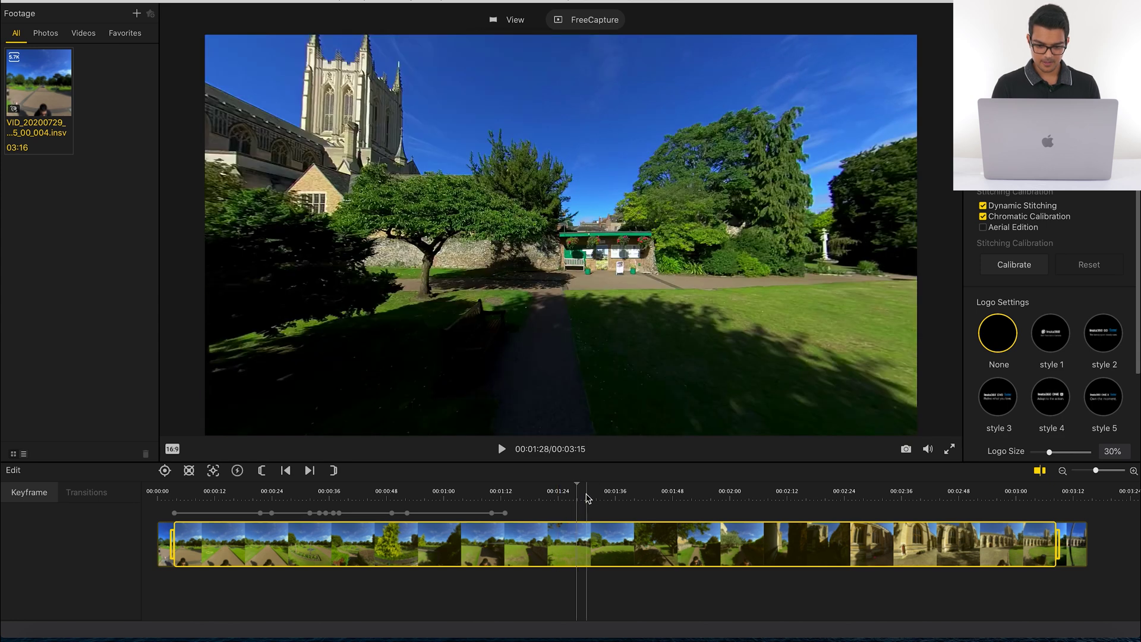
click(596, 497)
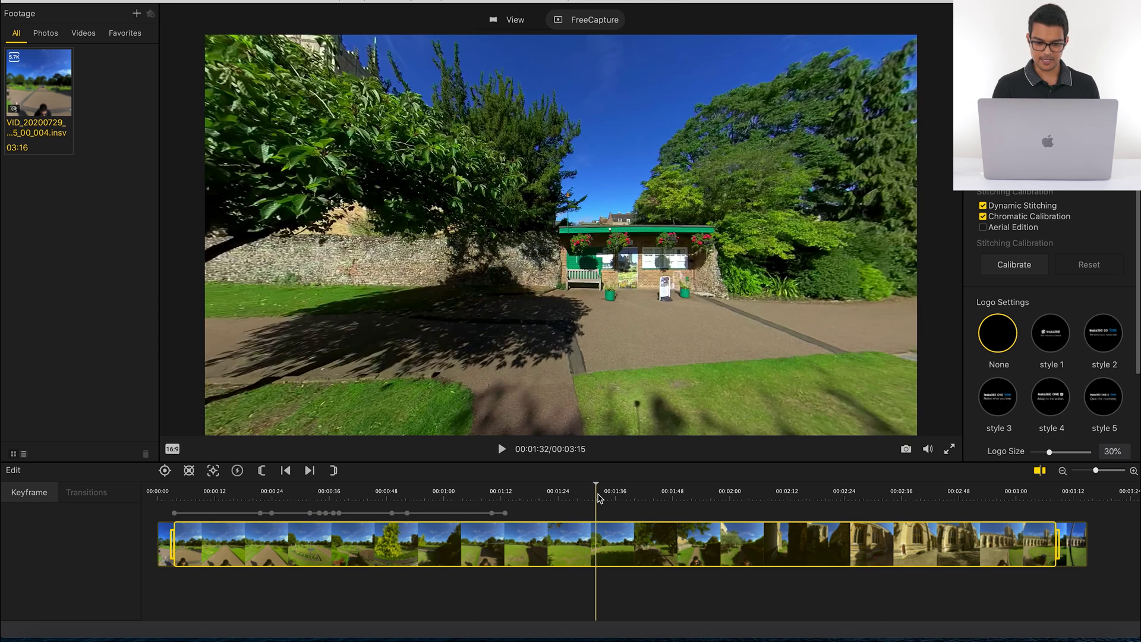
click(598, 496)
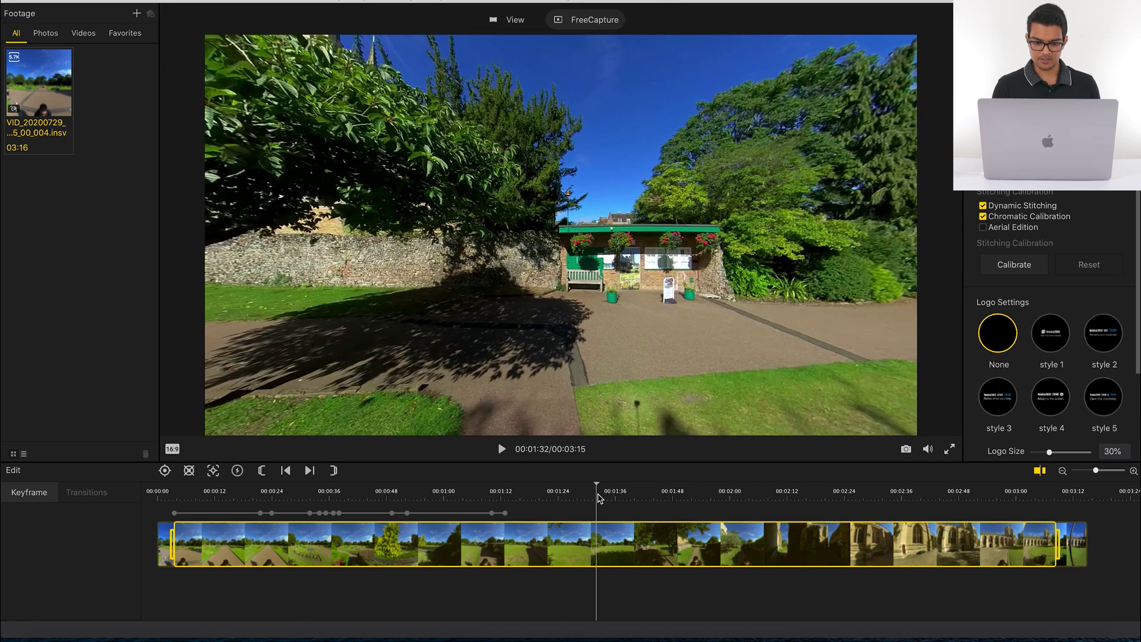
drag(482, 372, 505, 368)
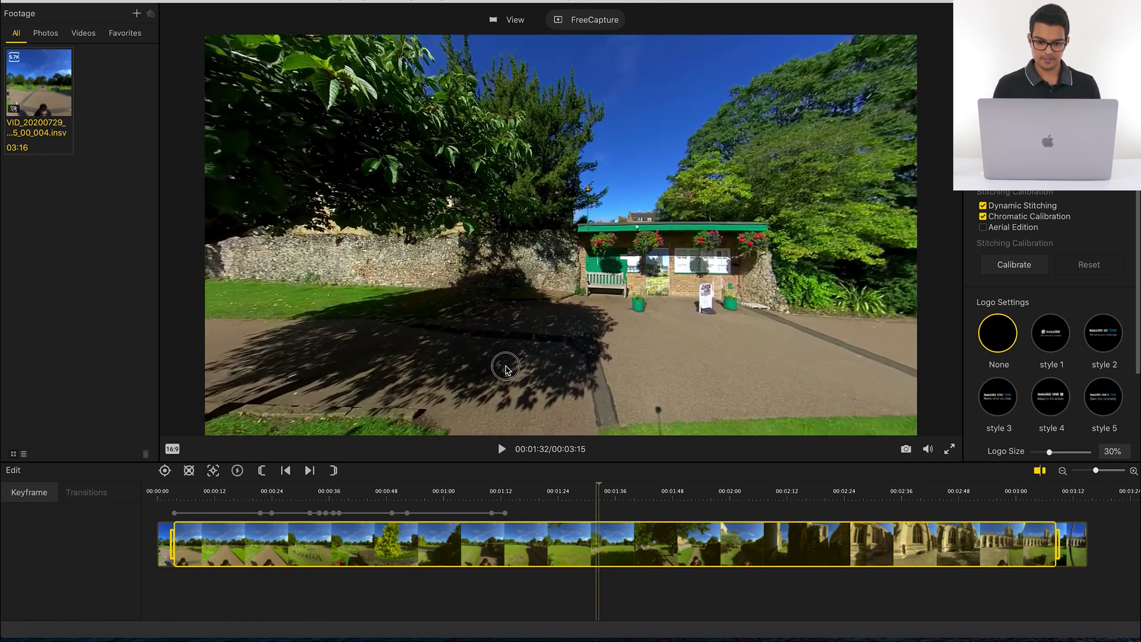
click(164, 471)
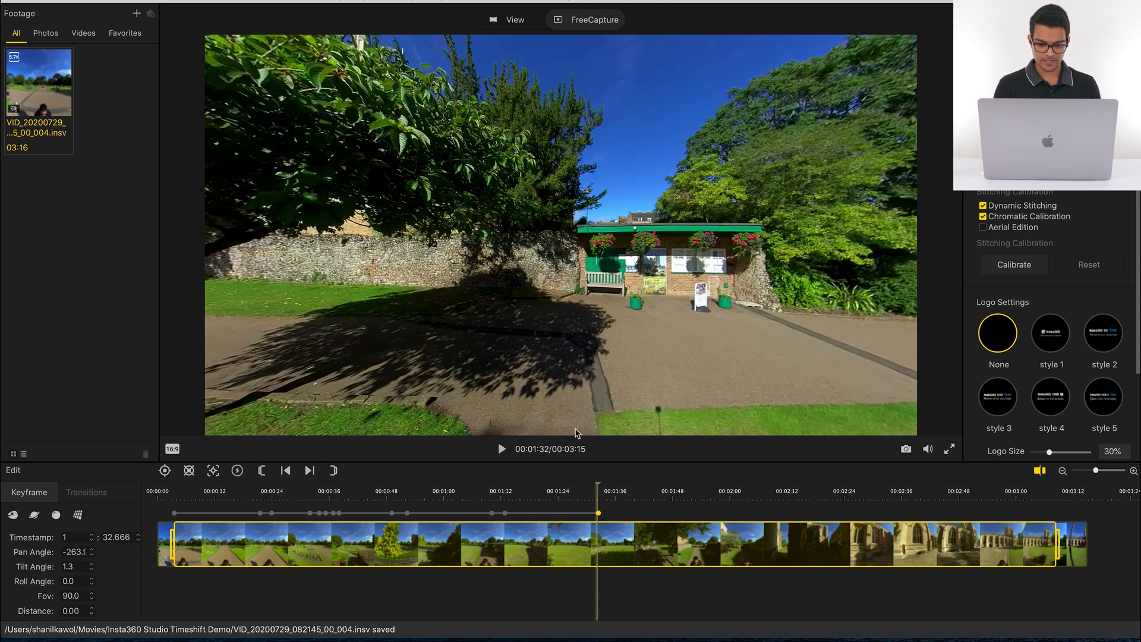
Add a keyframe at 1:36.666 with the view turned down the path beside the stone wall, pan -170.2, tilt -0.5
drag(598, 486, 612, 502)
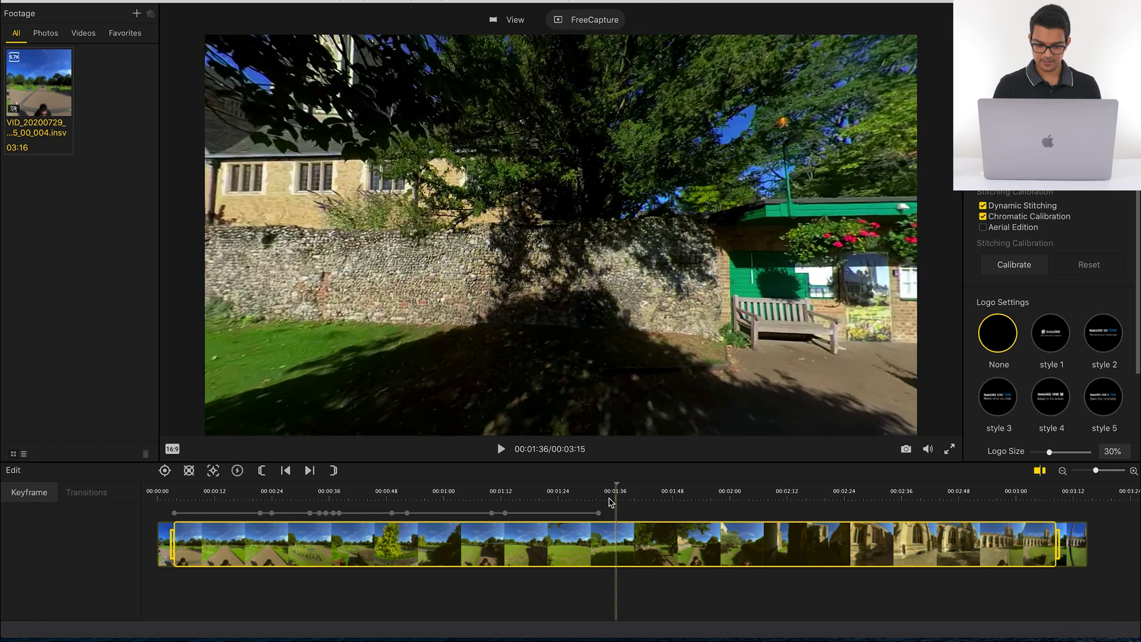
drag(315, 324, 646, 276)
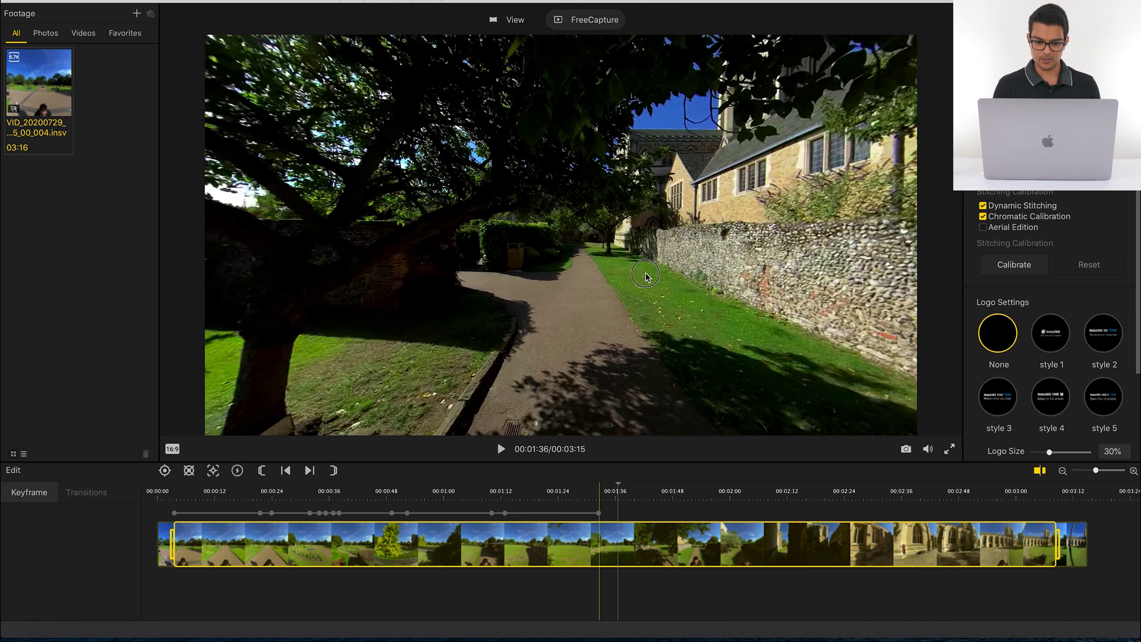
click(171, 449)
click(164, 470)
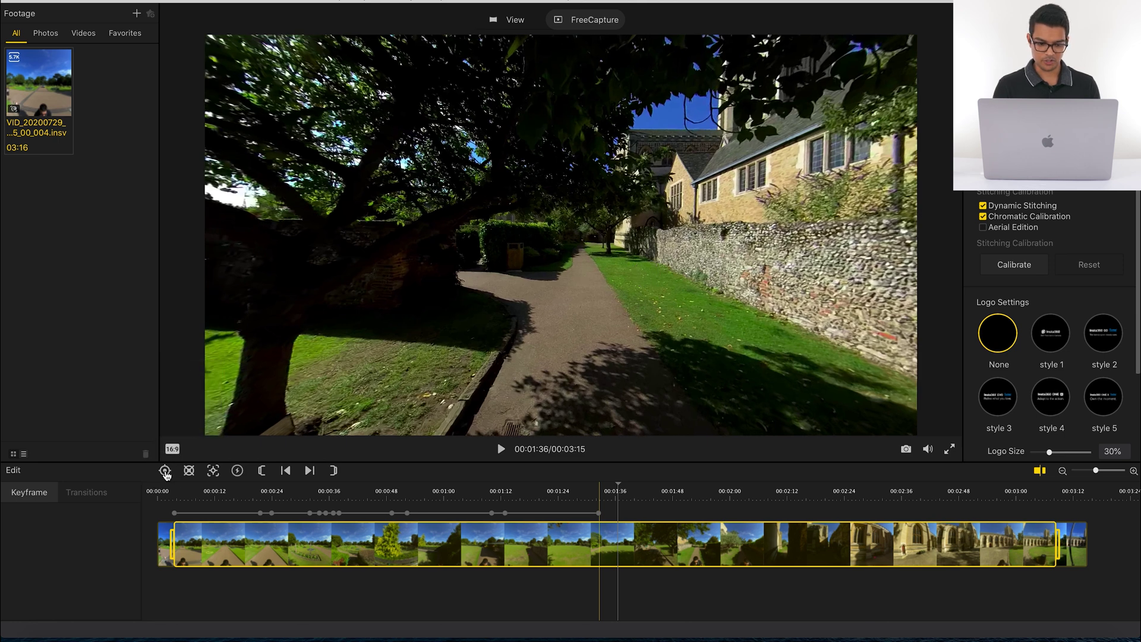
click(164, 471)
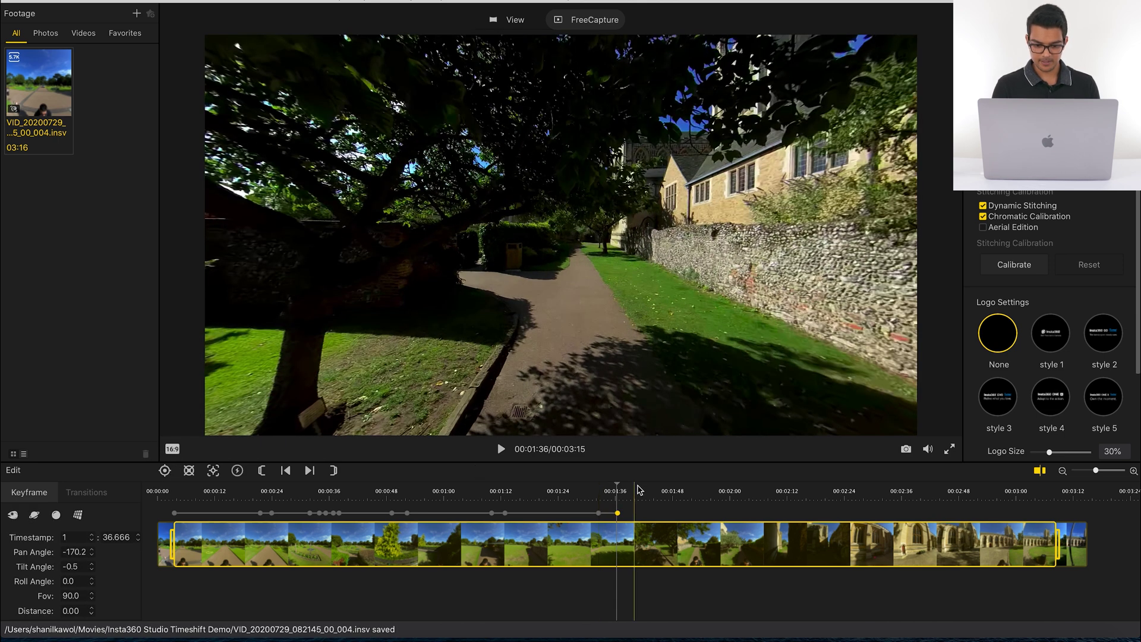
Add a keyframe at 1:52.000 by the small tree, with the view adjusted to pan -167.0 and tilt 1.1
click(654, 494)
drag(654, 495, 687, 497)
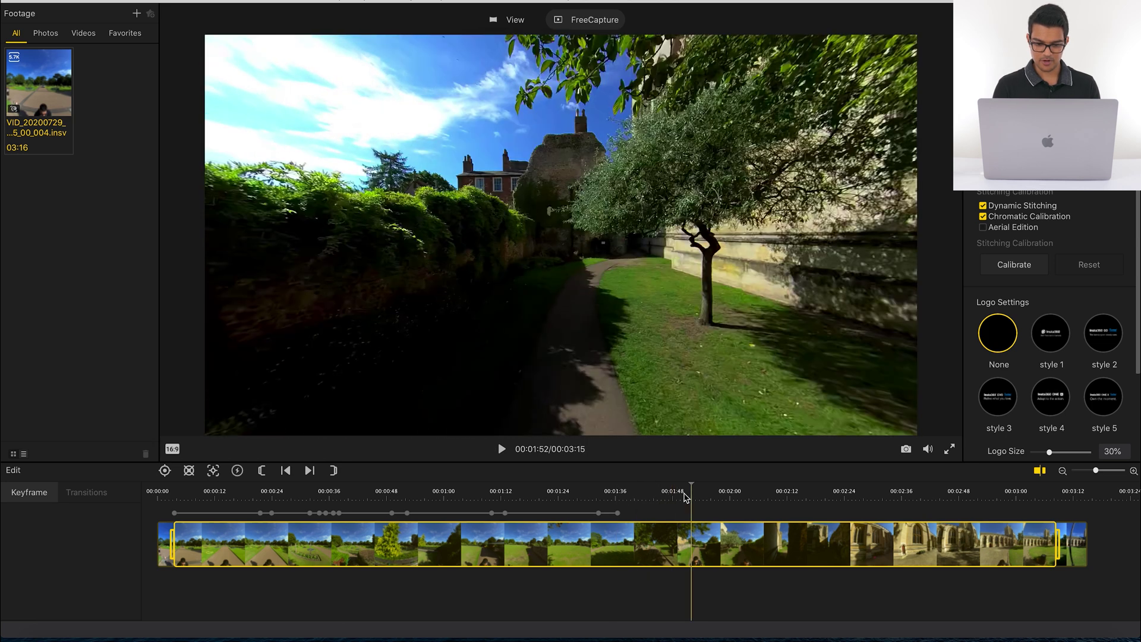
mouse_move(610, 300)
mouse_down()
mouse_move(636, 300)
mouse_move(609, 311)
mouse_up()
drag(542, 279, 516, 282)
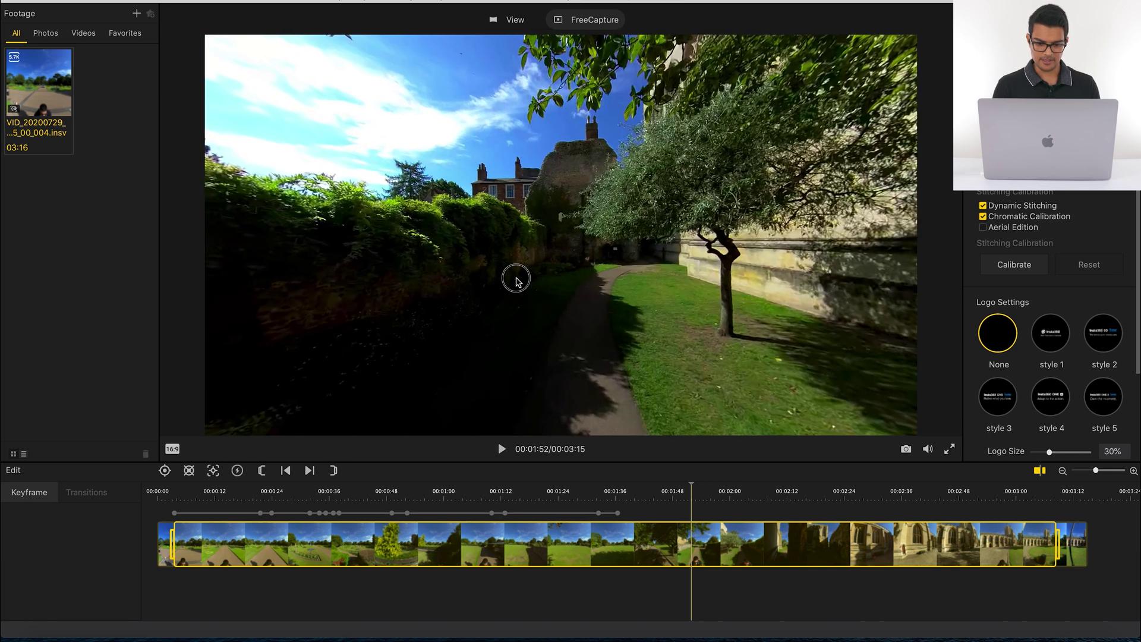
click(164, 470)
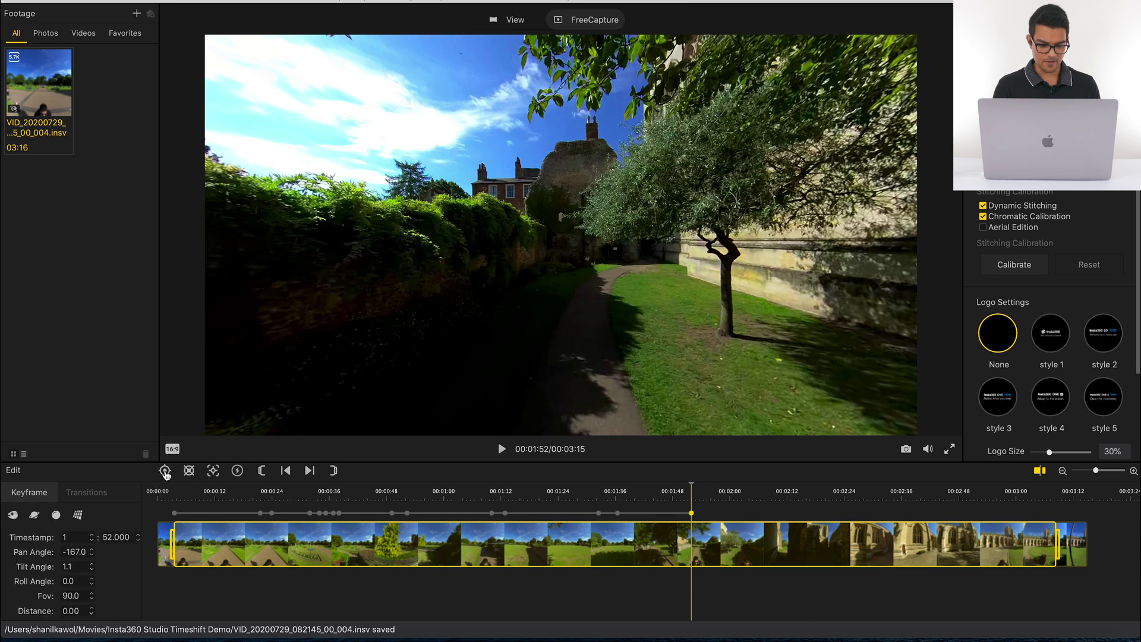
Add a keyframe at 2:02.266 with the view turned to the sunlit church wall, pan about -230, tilt 6.2
click(718, 498)
click(730, 498)
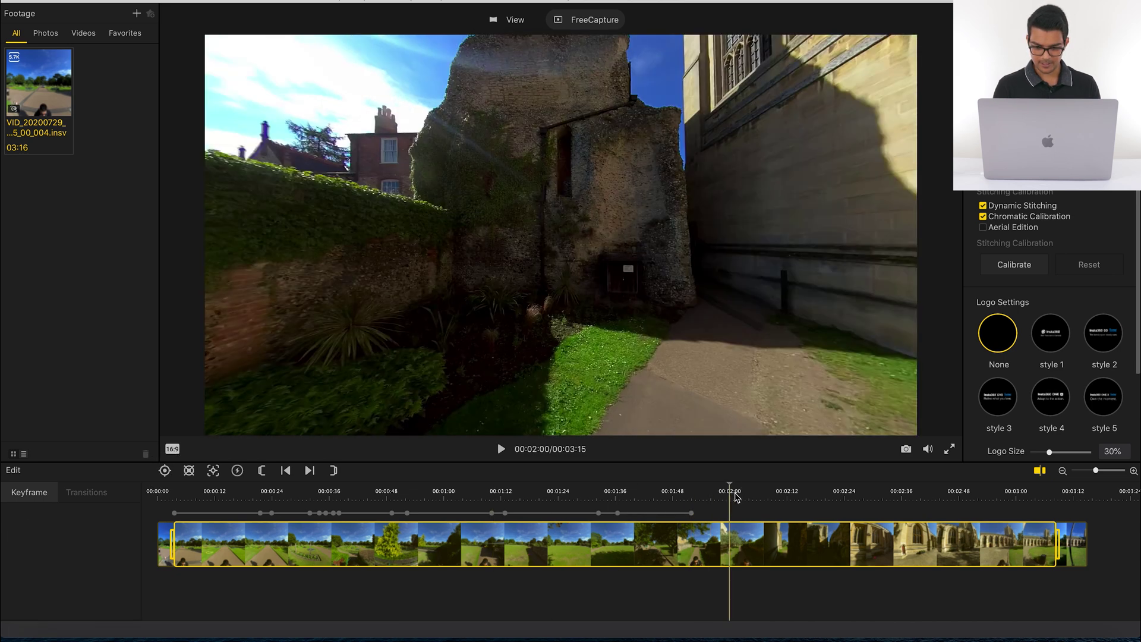
click(750, 497)
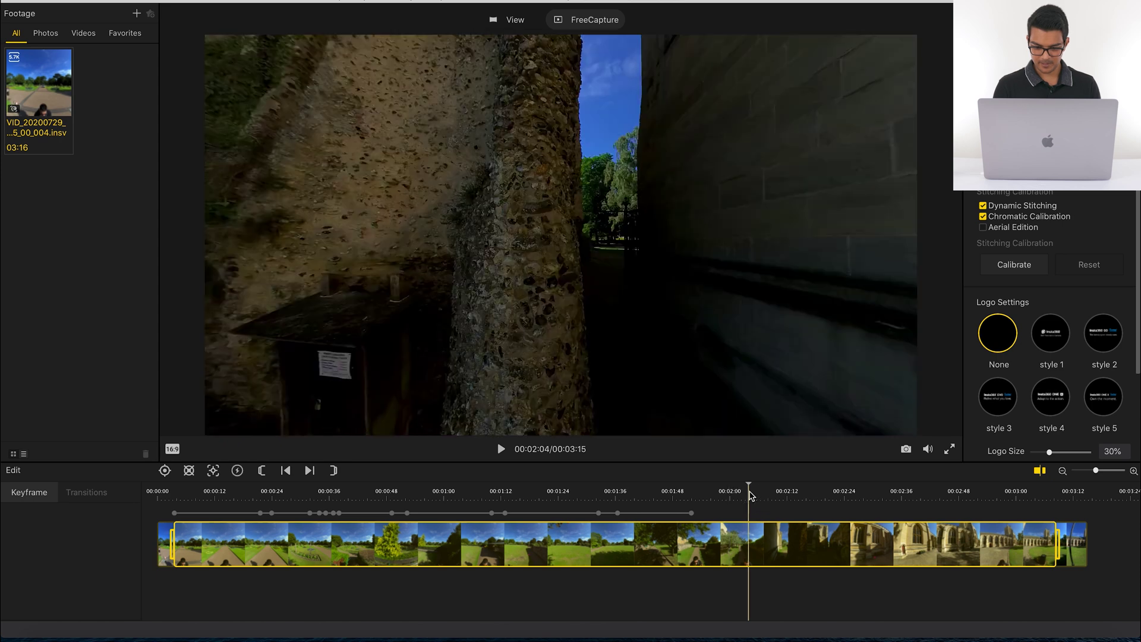
click(740, 501)
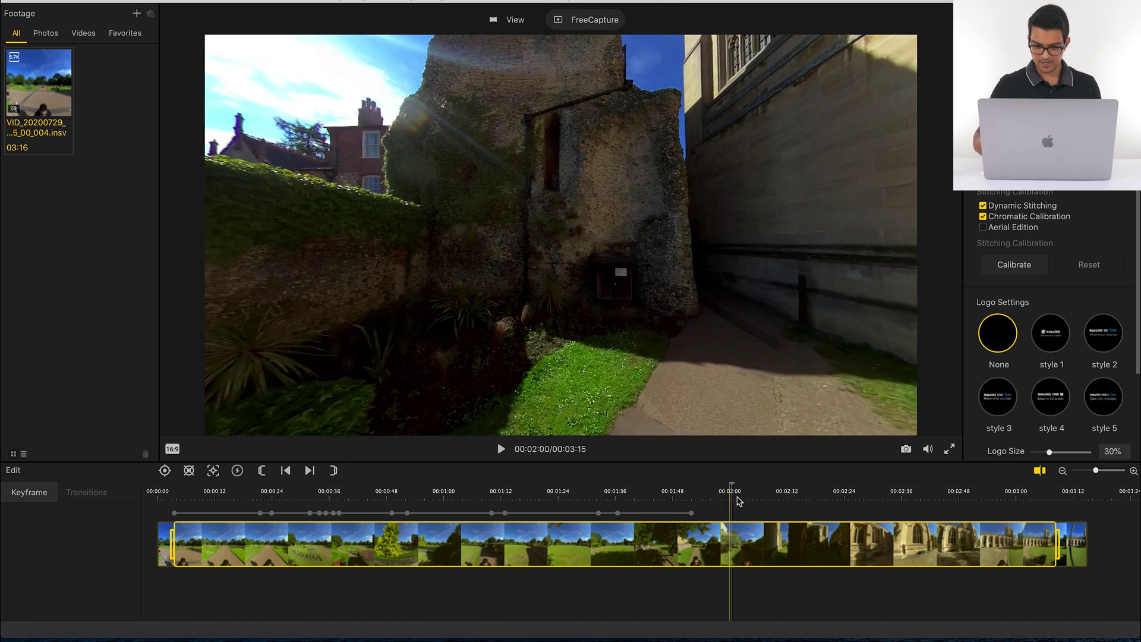
click(737, 499)
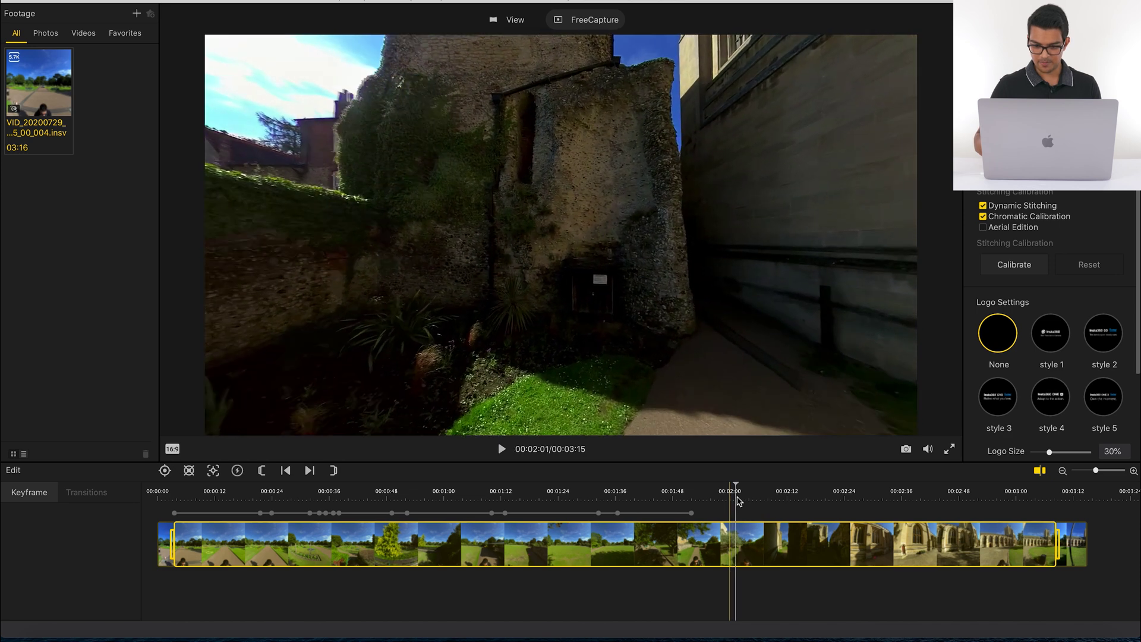
click(739, 499)
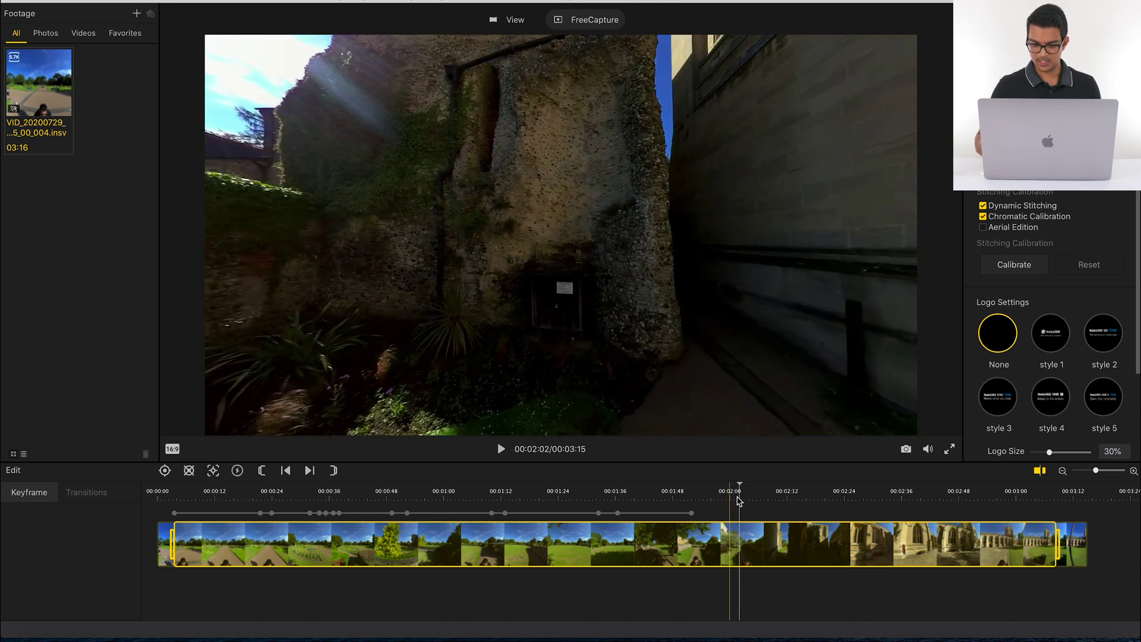
drag(698, 288, 419, 314)
drag(591, 252, 527, 266)
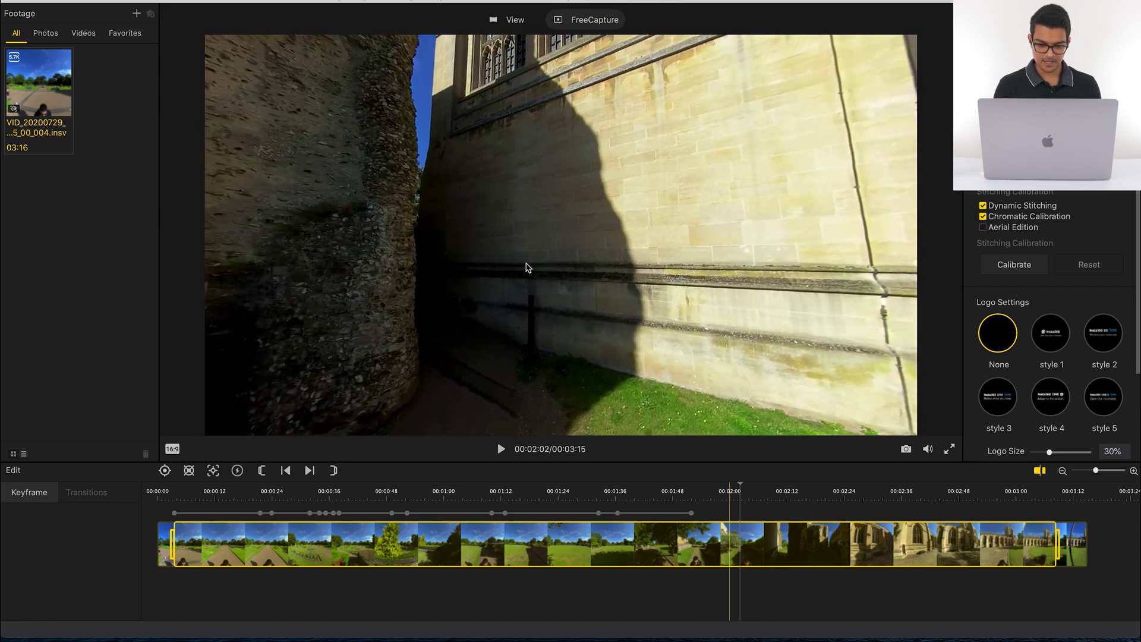
click(164, 471)
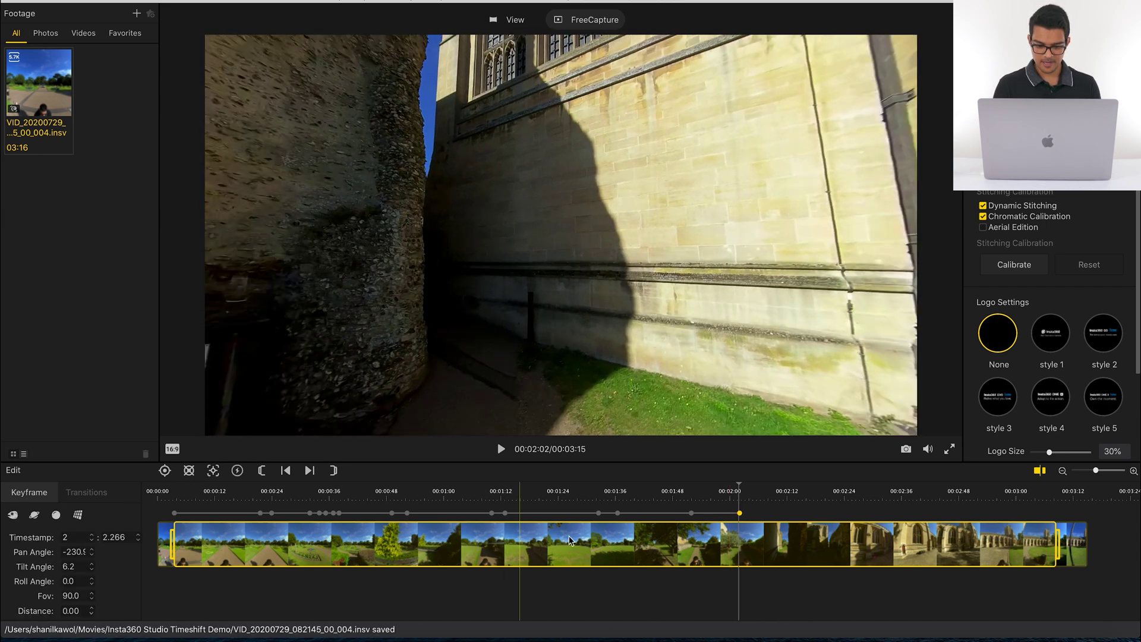
Add a keyframe at 00:02:06 with the view turned to the iron gate between the ruin and the church wall
click(749, 497)
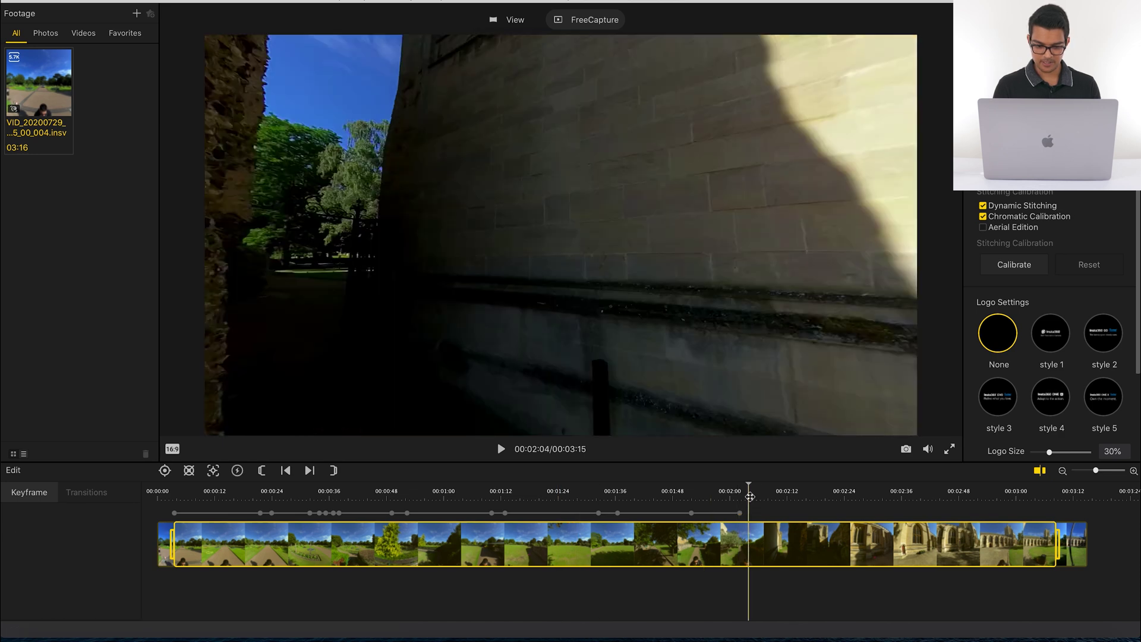
click(759, 499)
drag(486, 372, 645, 357)
drag(474, 346, 522, 340)
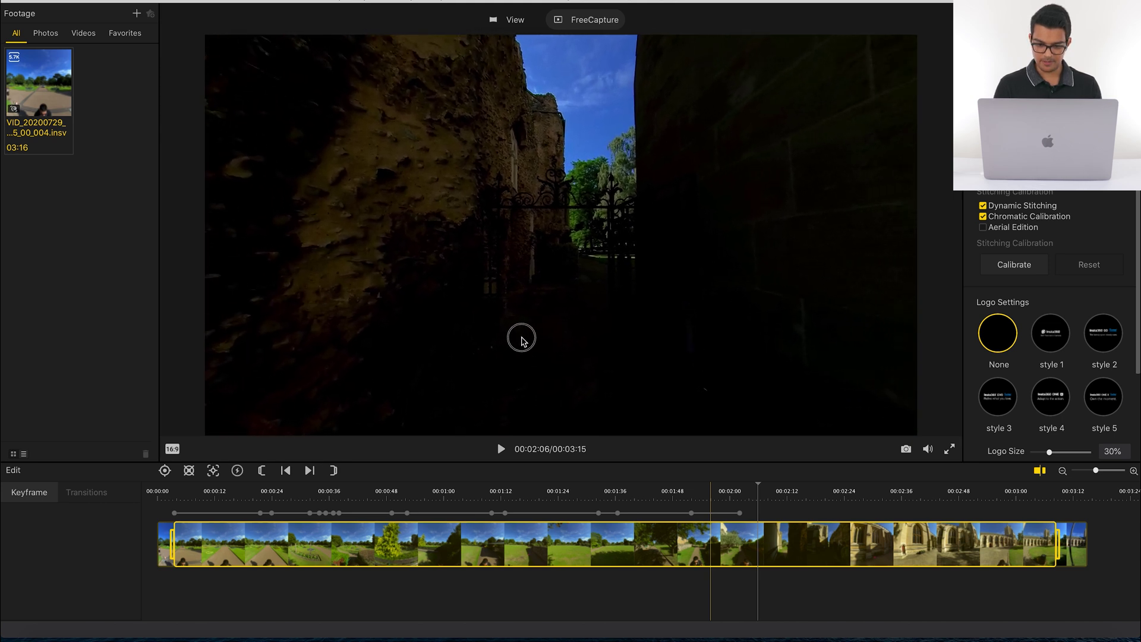
click(165, 471)
Add a keyframe at 2:15.333 with the view turned along the shaded path beside the house, pan -153.7, tilt 2.9
click(782, 493)
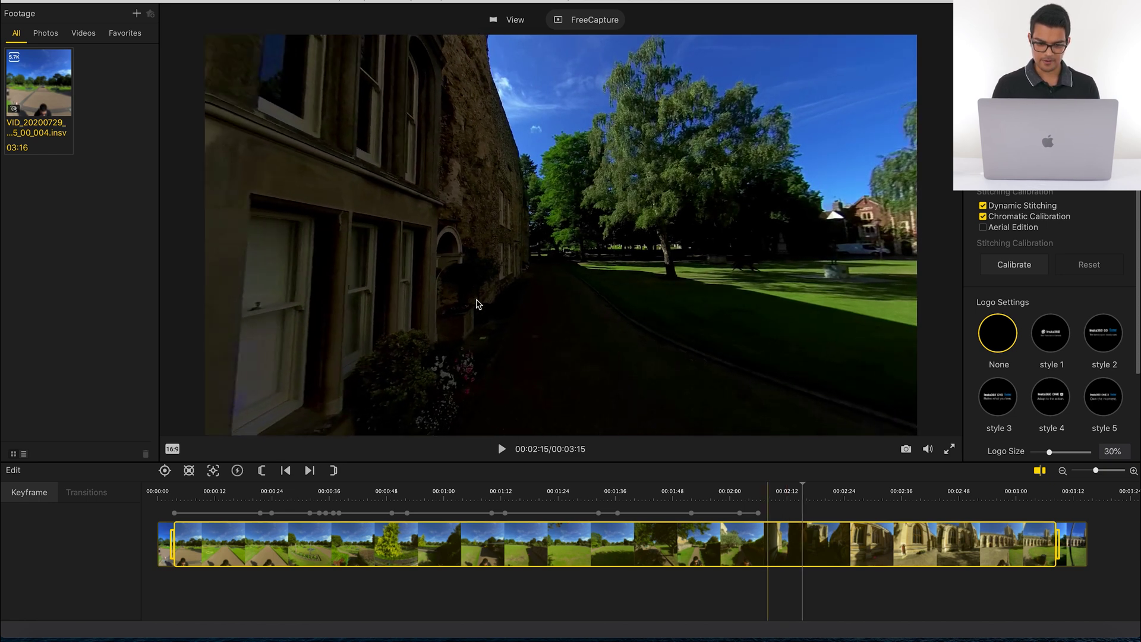
drag(607, 326, 659, 328)
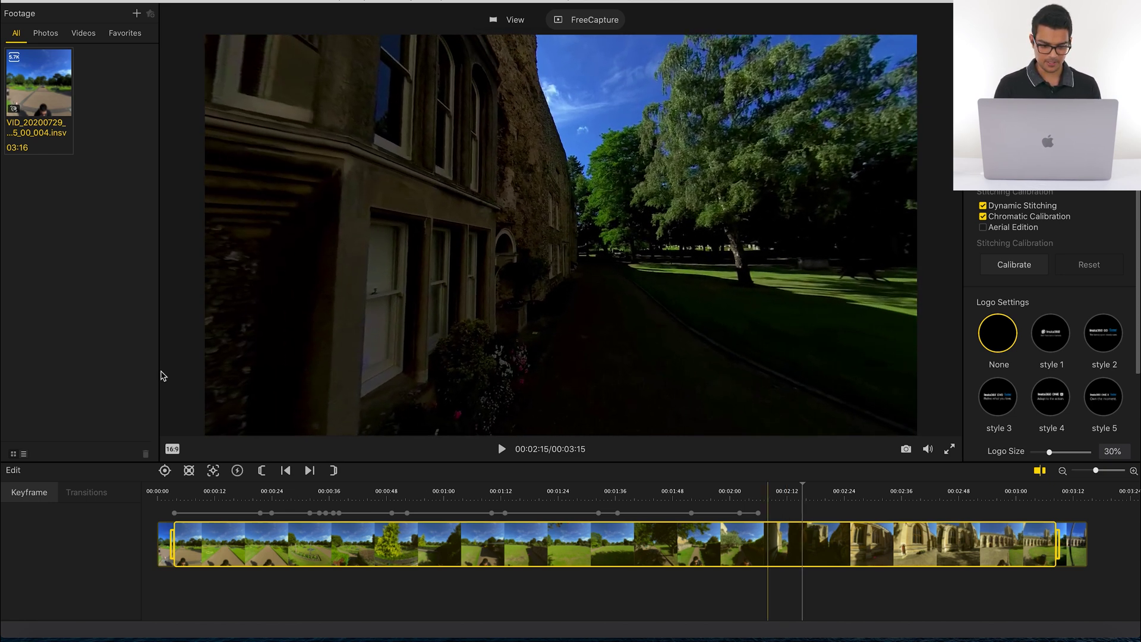
click(164, 470)
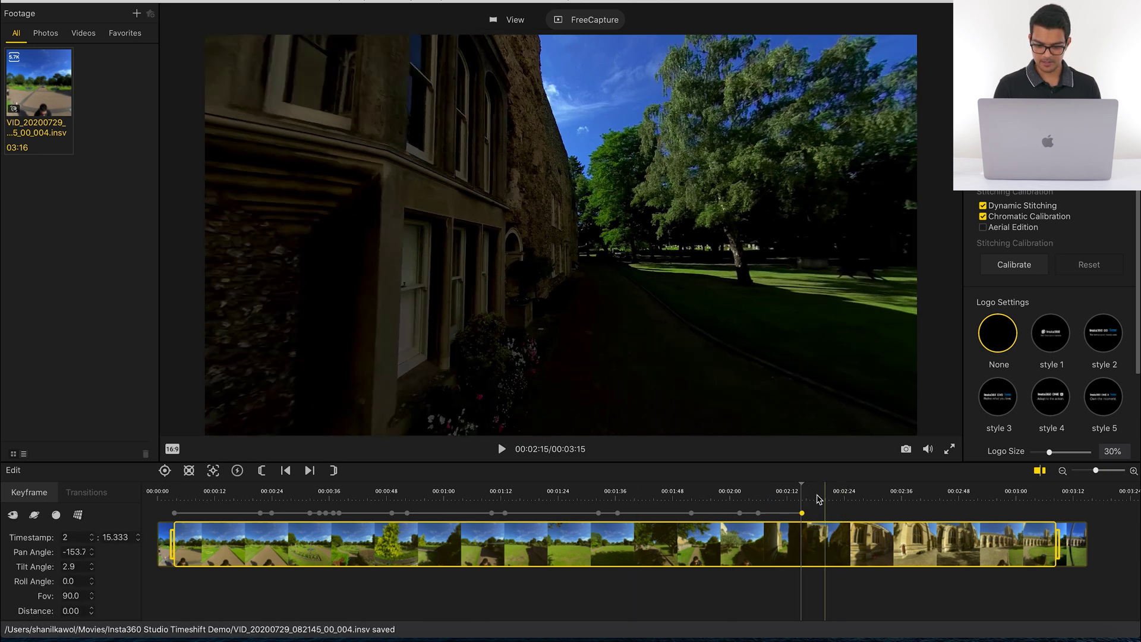
Add a keyframe at 2:17.600 with the view turned to the lamp post and church wall, pan about -257, tilt 12.6
click(818, 498)
click(815, 498)
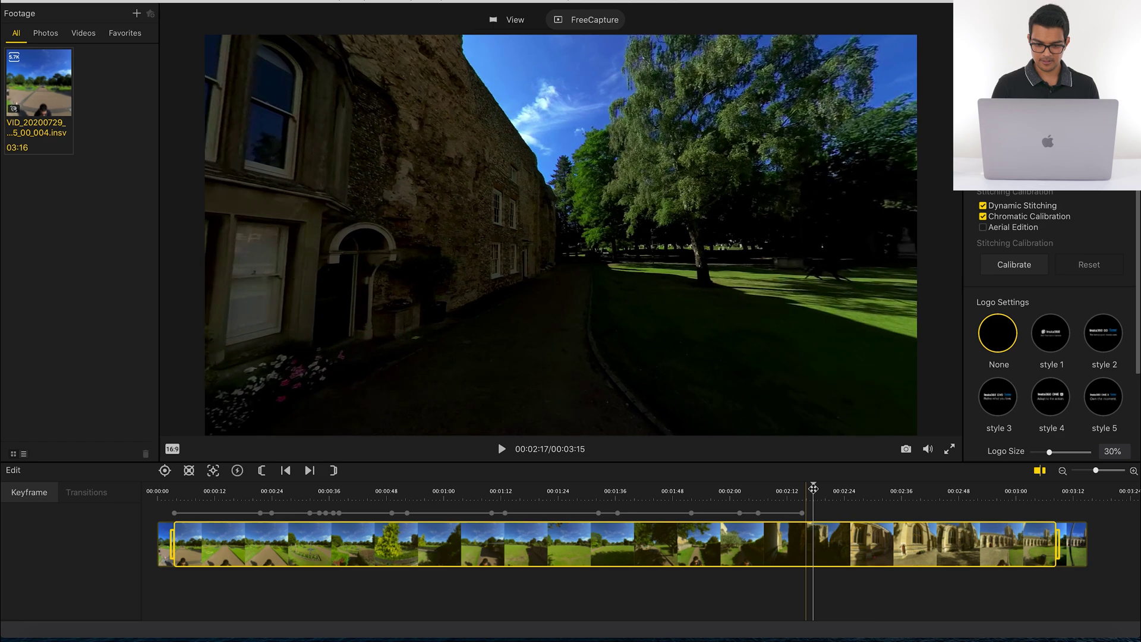
drag(846, 289, 475, 294)
drag(686, 264, 538, 315)
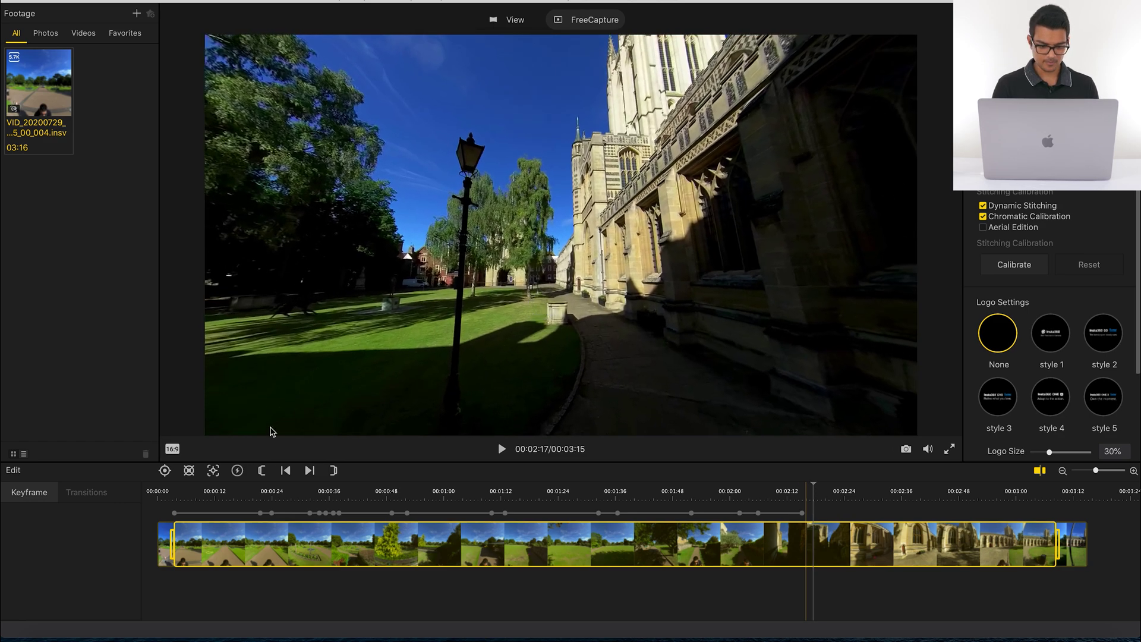
click(165, 470)
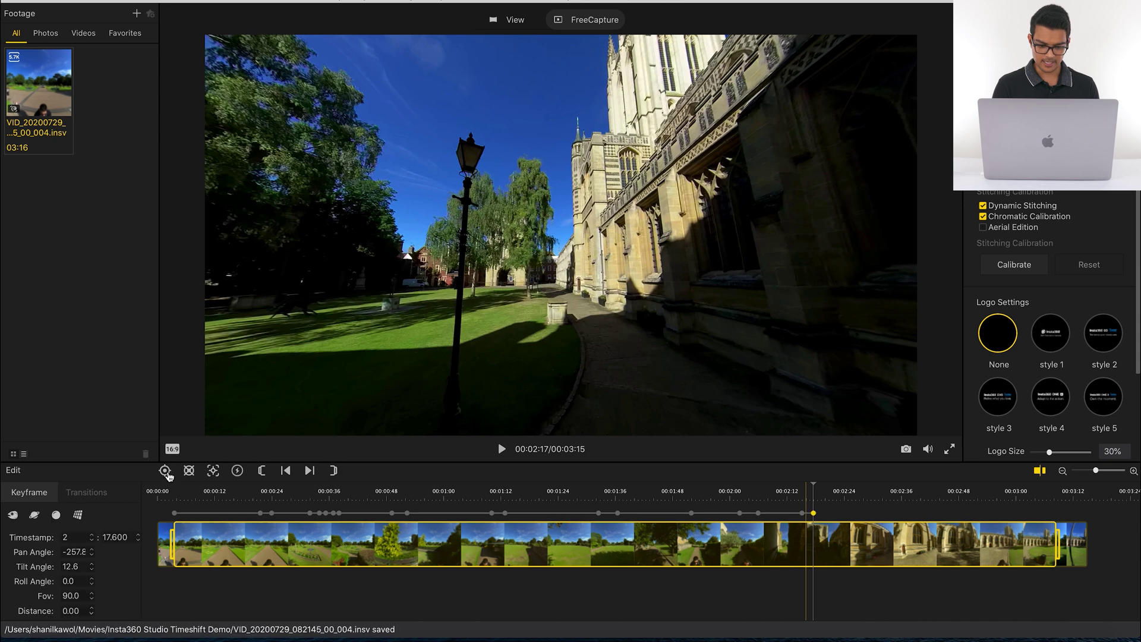
click(823, 496)
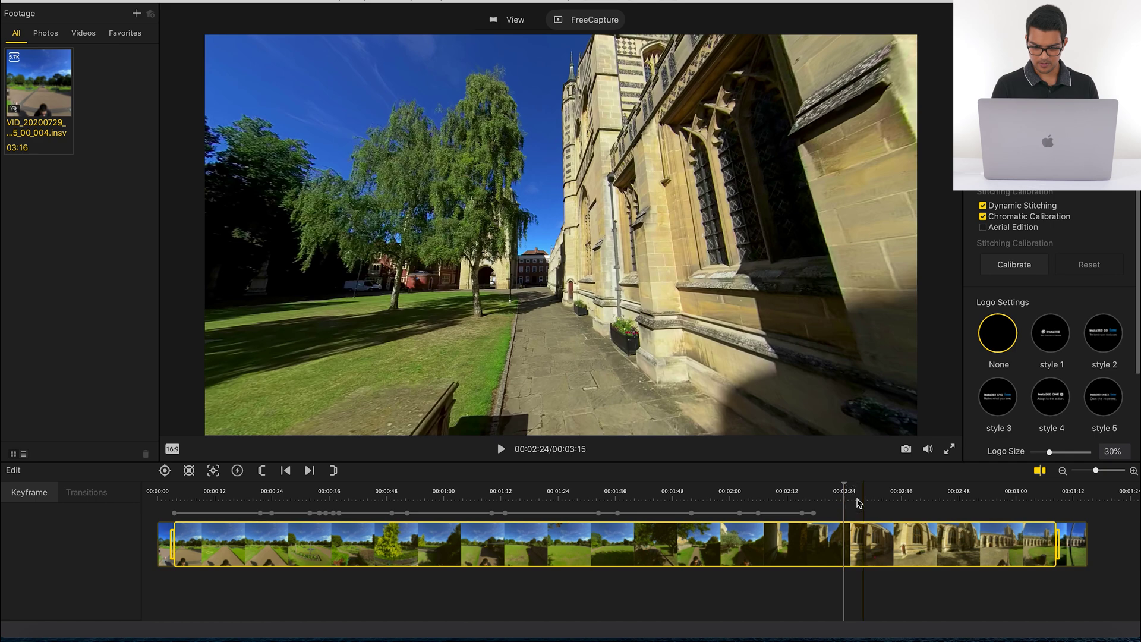
click(858, 501)
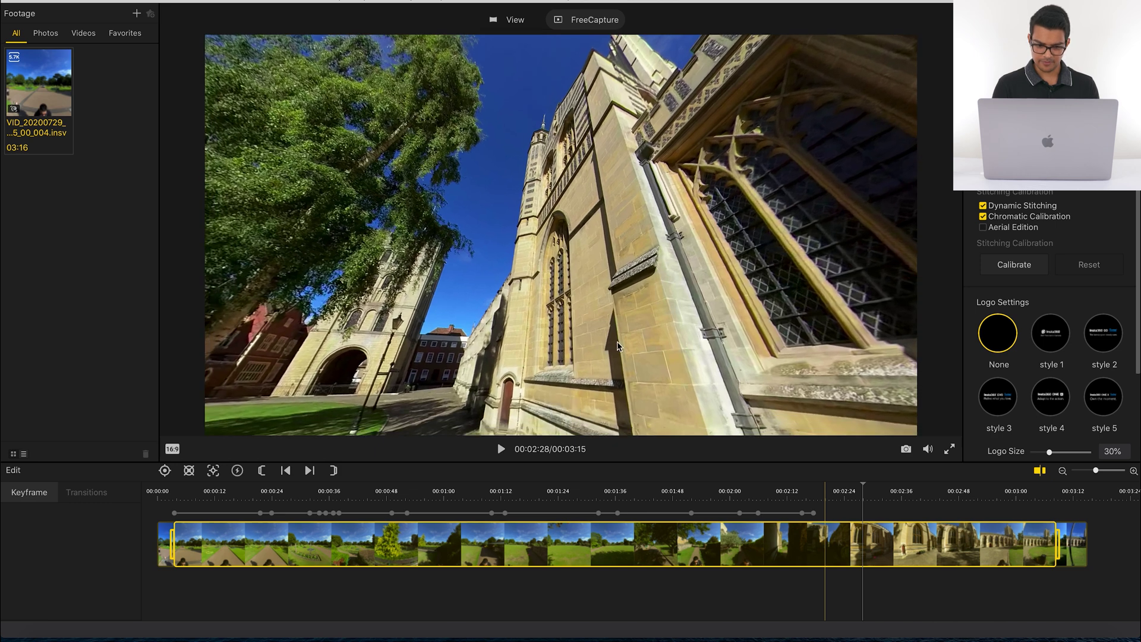
click(873, 500)
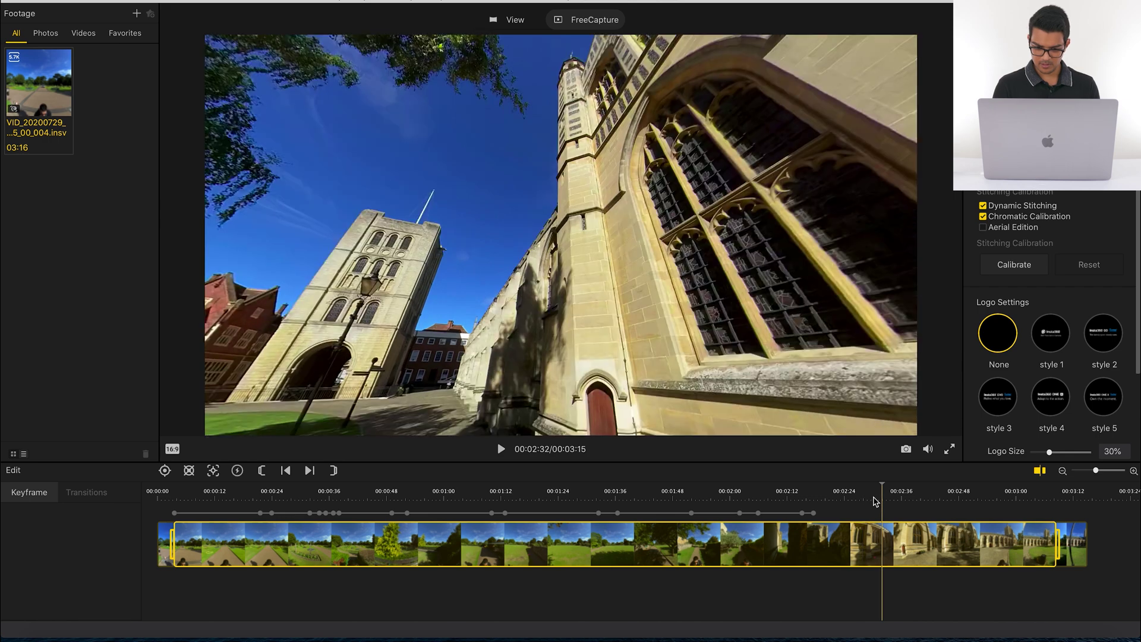
click(873, 502)
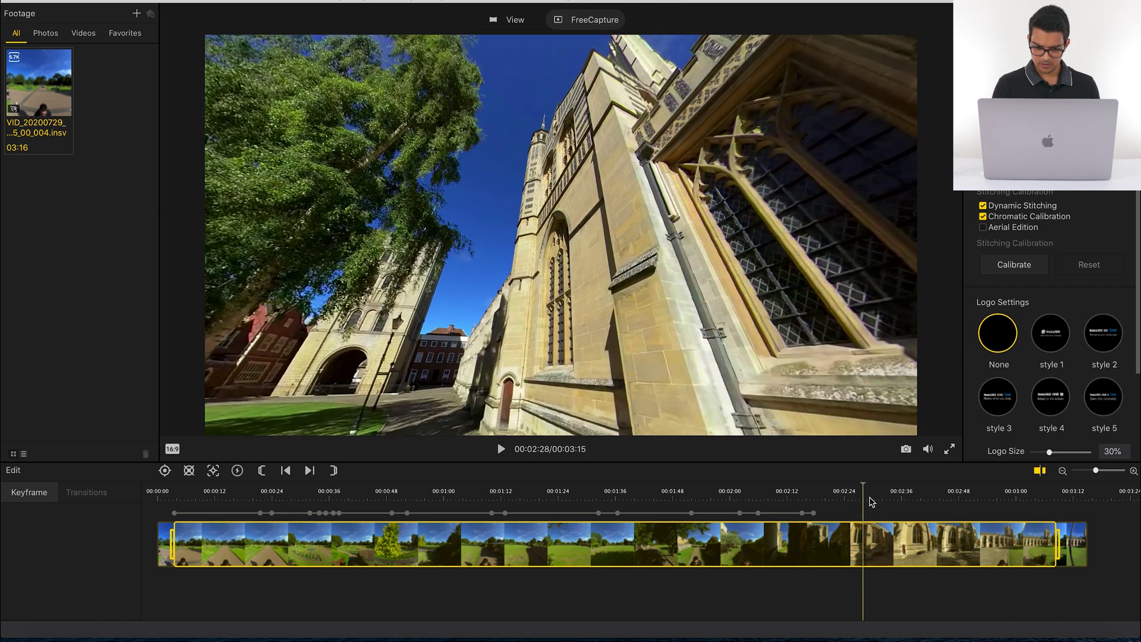
drag(642, 351, 701, 202)
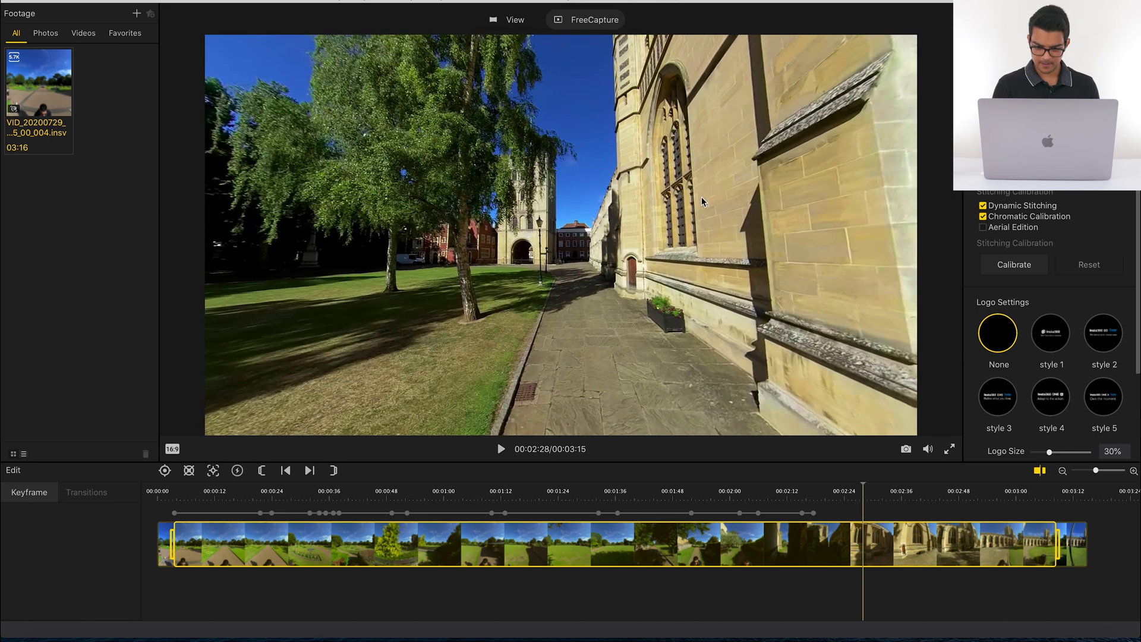
Add a keyframe at 2:24.000 with the view raised along the sunlit church wall, pan about -265, tilt 21.6
click(851, 501)
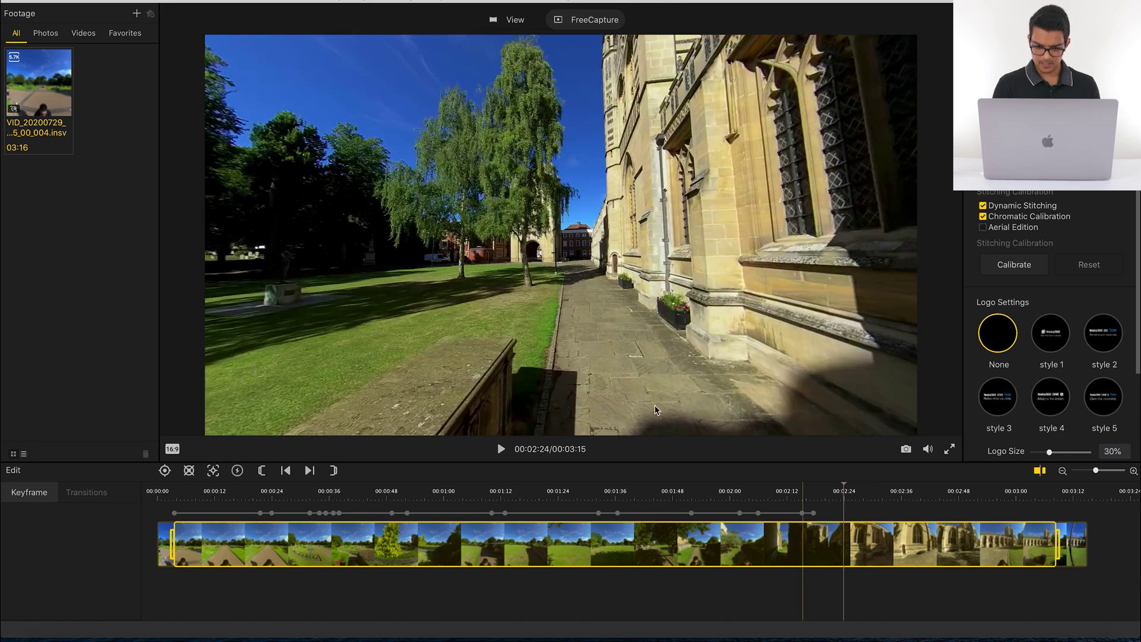
drag(688, 292, 442, 284)
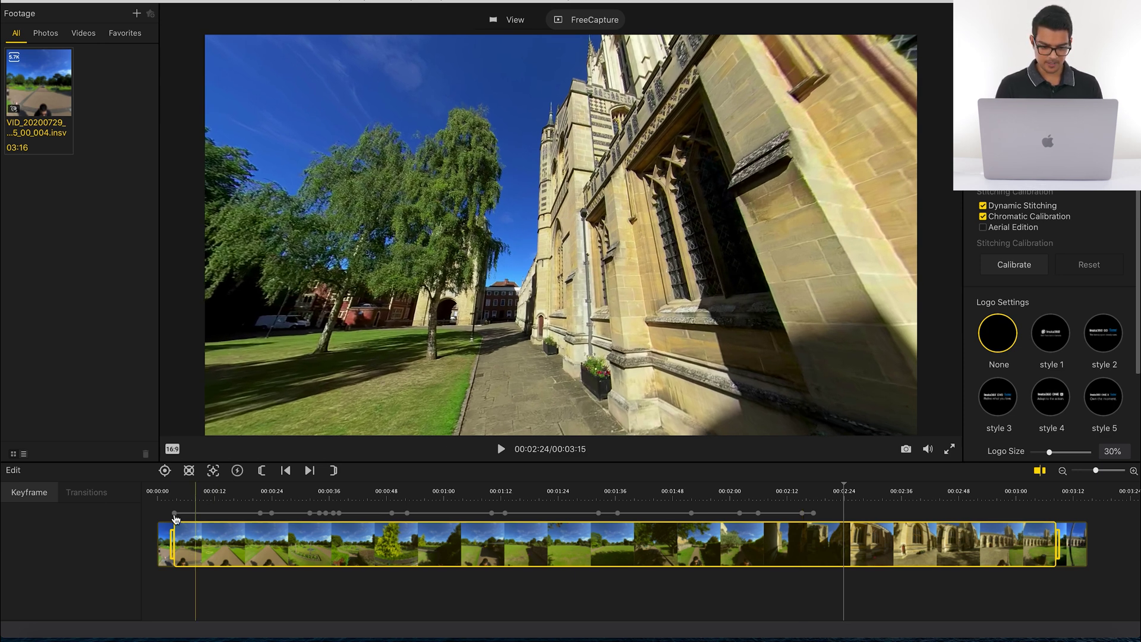
click(166, 471)
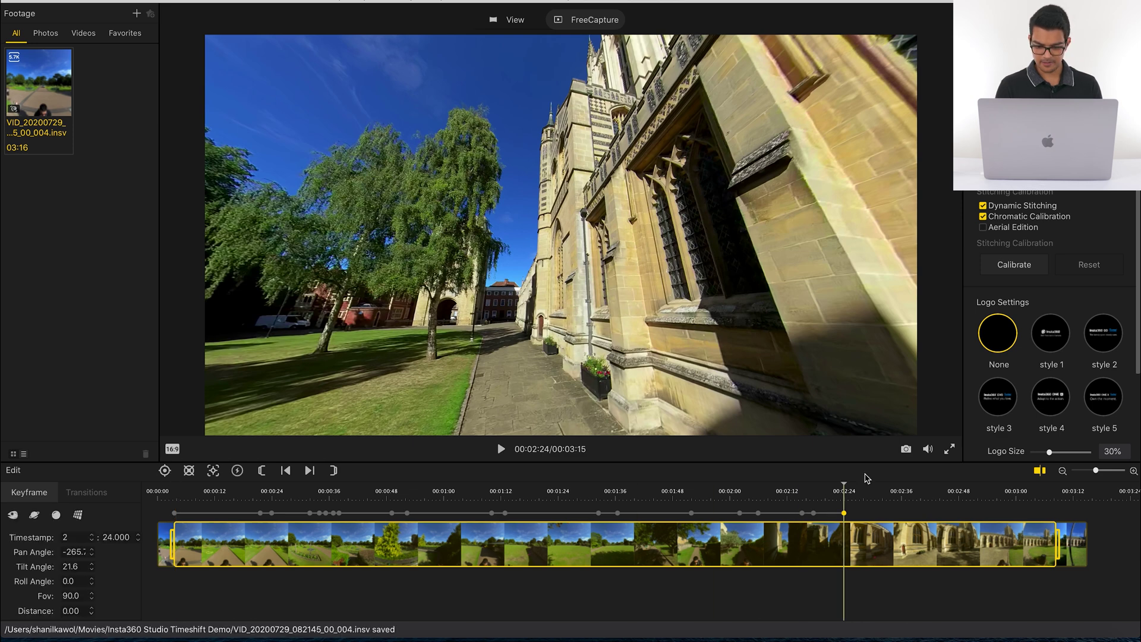
Add a keyframe at 2:28.000 with the view turned towards the large church window, pan about -282, tilt 23.2
click(859, 492)
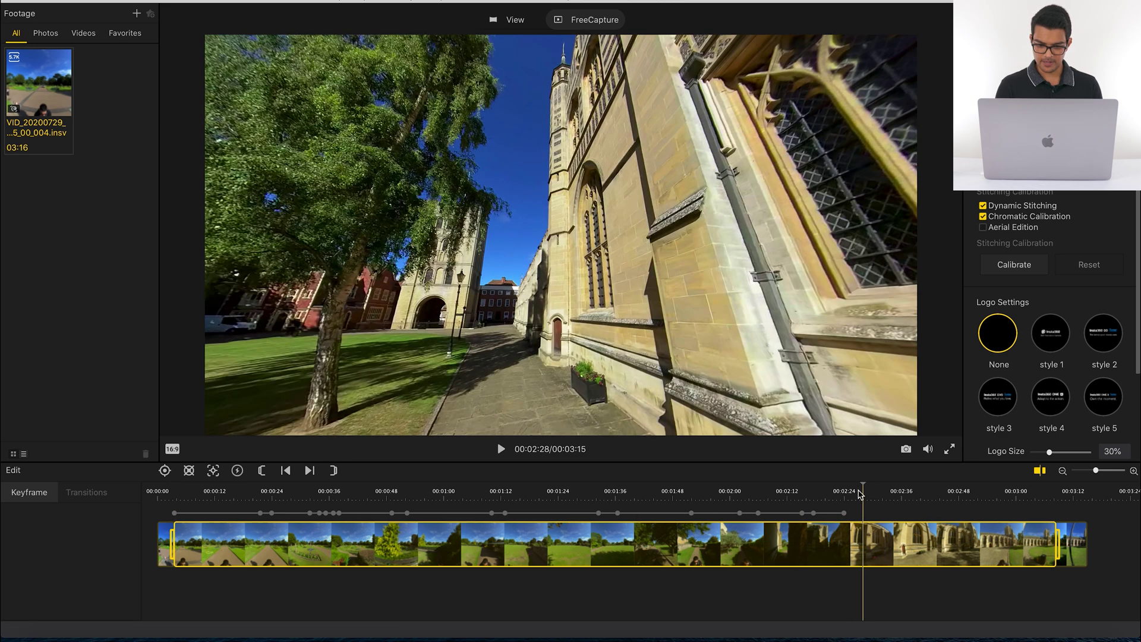
drag(709, 315, 520, 236)
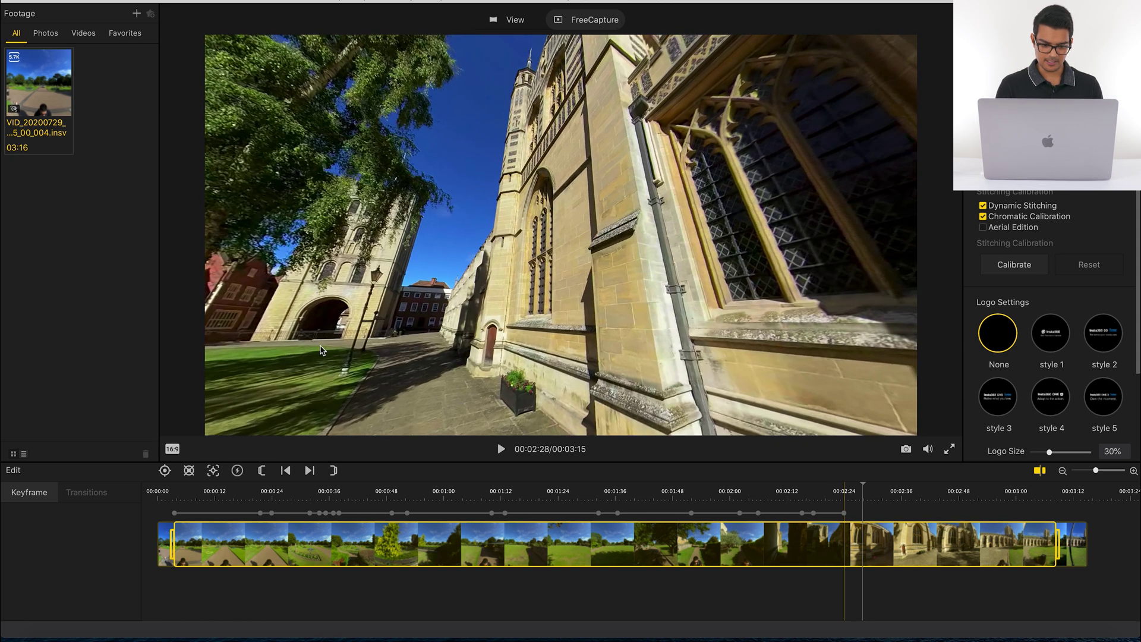
click(164, 471)
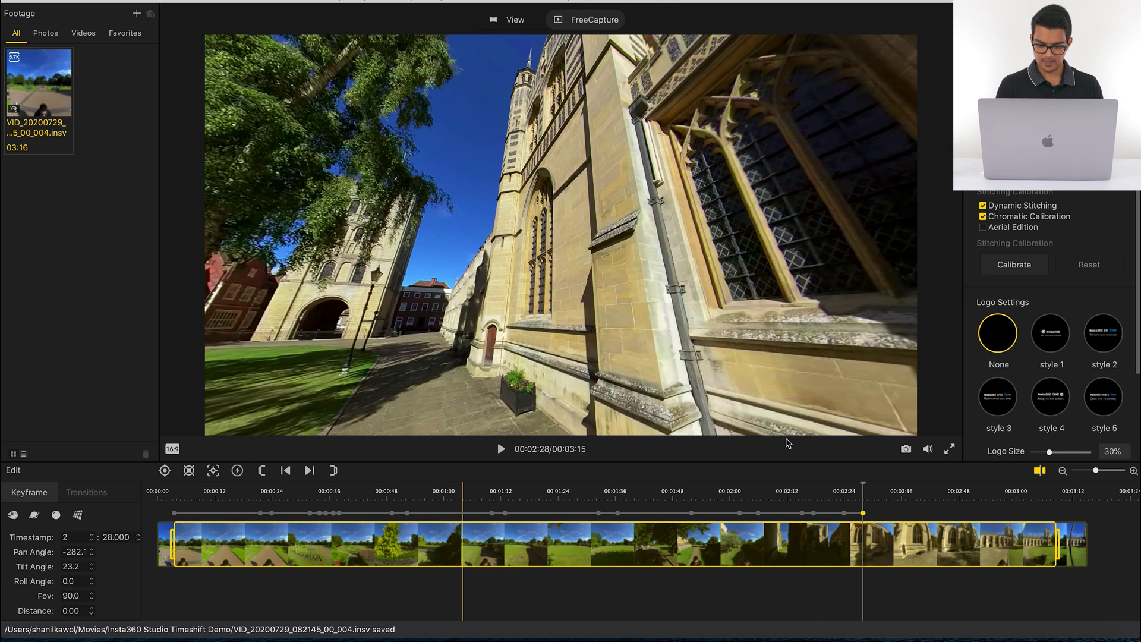
Add a keyframe at 2:32.000 facing up at the tall arched church window, pan about -340, tilt 38.9
click(876, 496)
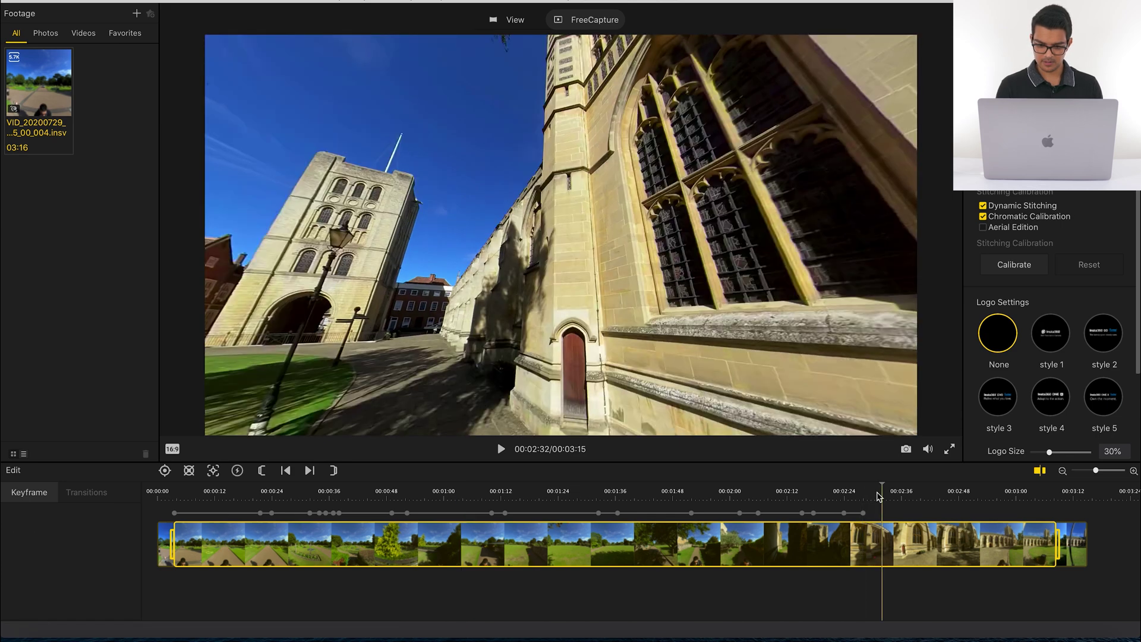
drag(676, 286, 573, 317)
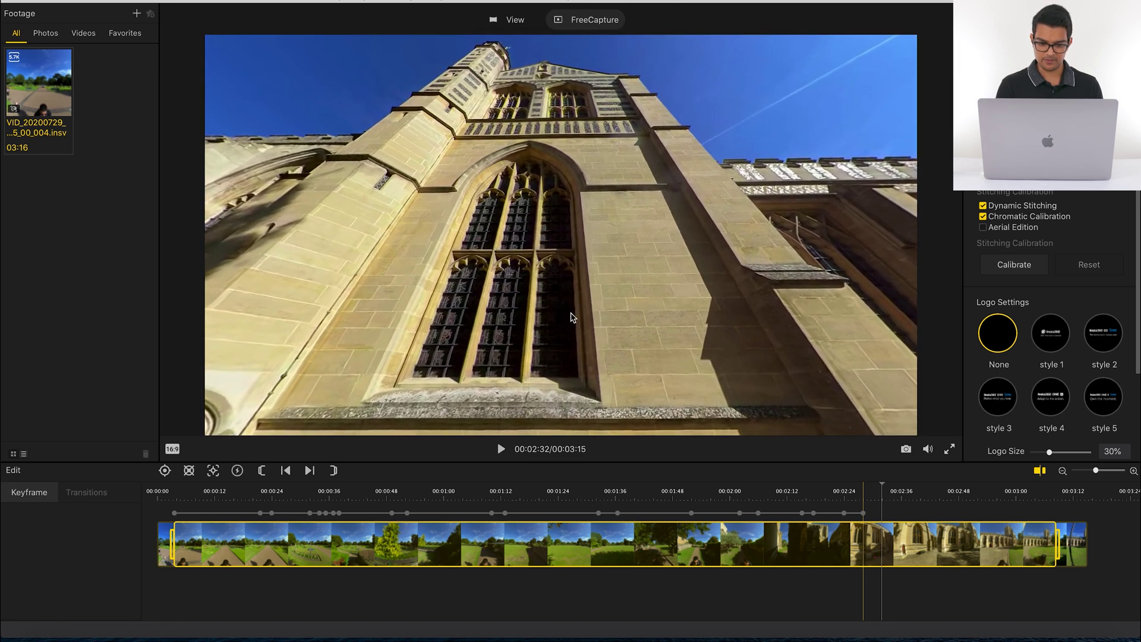
click(165, 471)
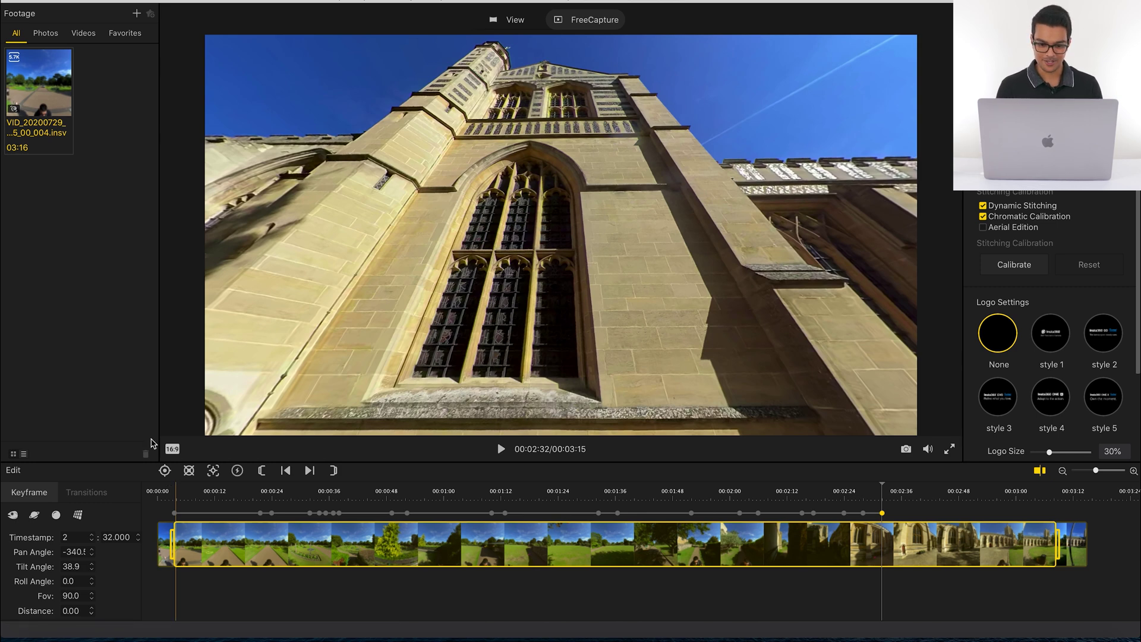
Add a keyframe at 2:36.000 with the view turned back along the church facade towards the trees, pan about -384, tilt 33.1
click(904, 496)
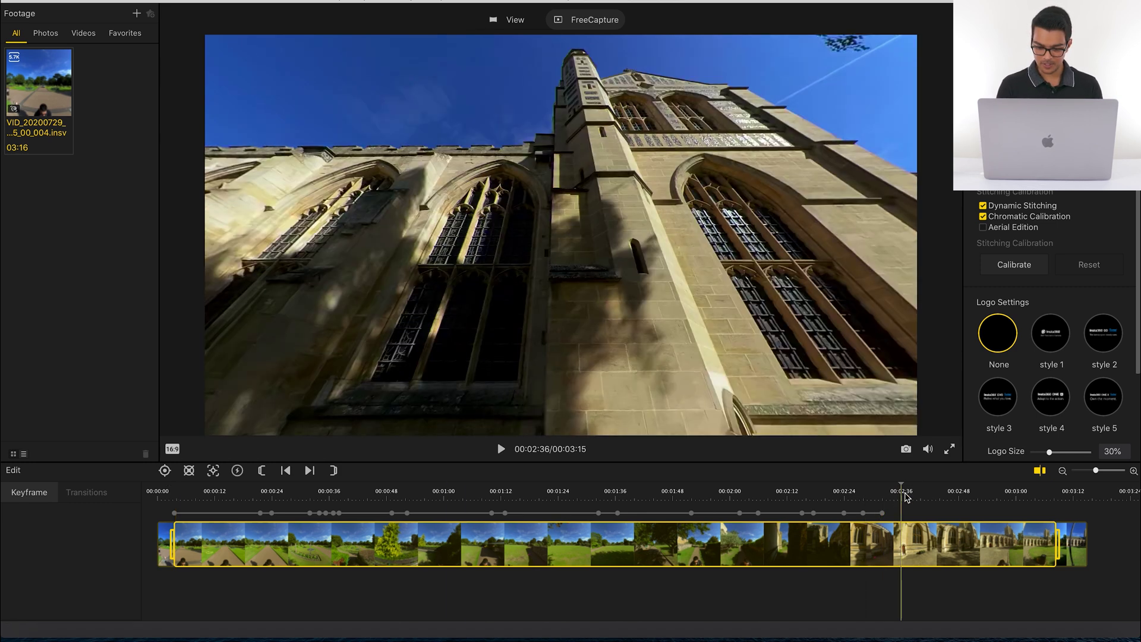
drag(702, 322, 509, 292)
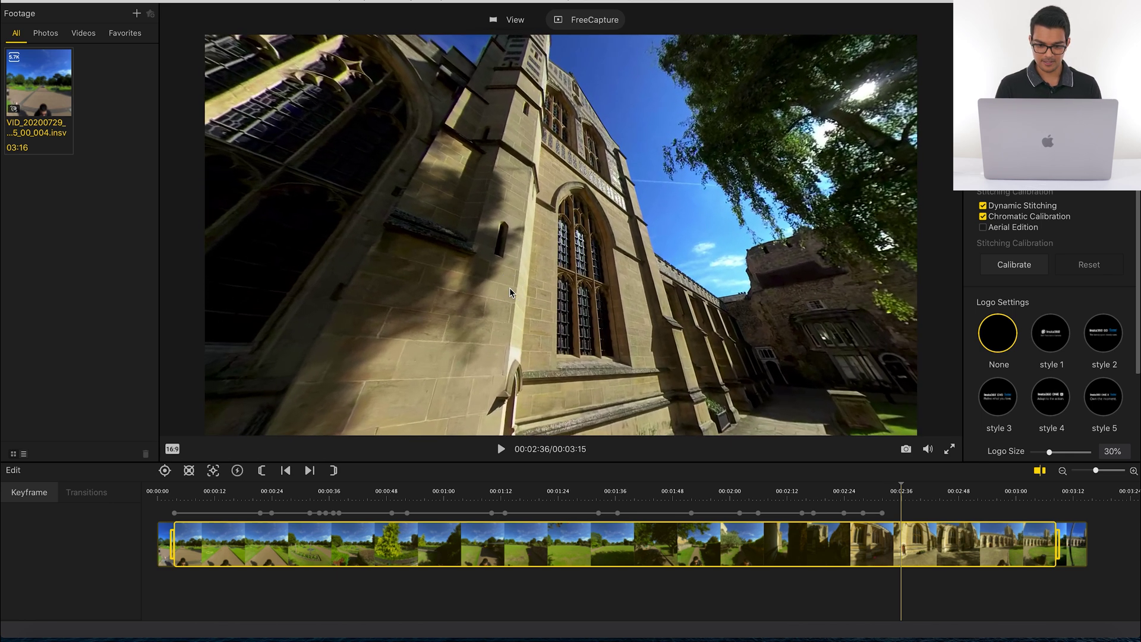
click(165, 472)
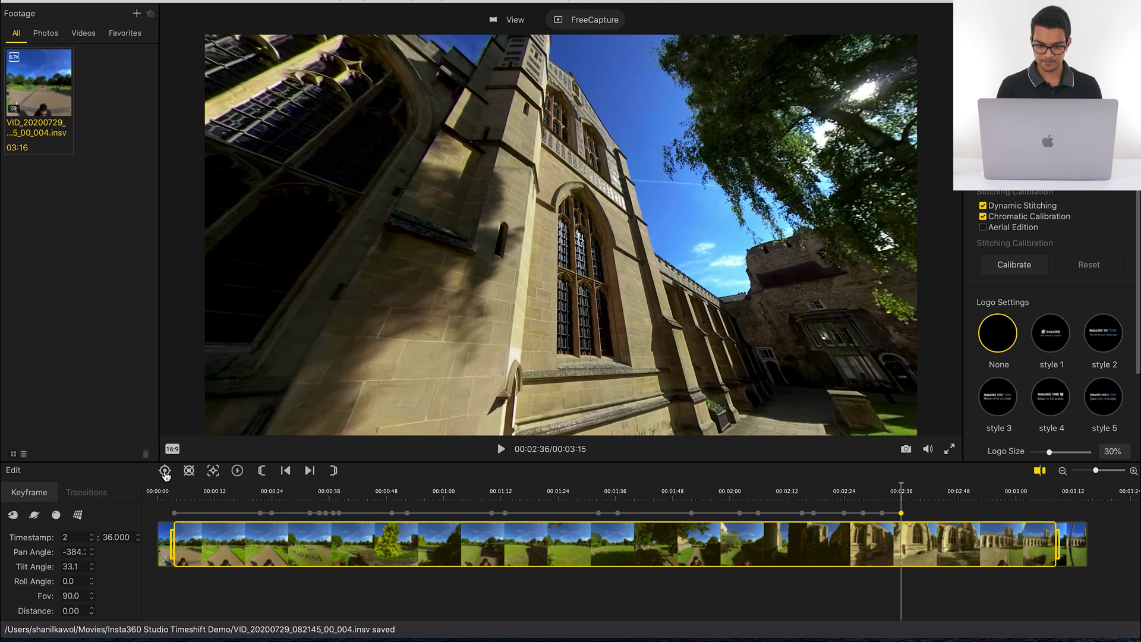
Add a keyframe at 2:40.000 with the view turned to the stone tower behind the signpost, pan -227.7, tilt 13.6
click(921, 503)
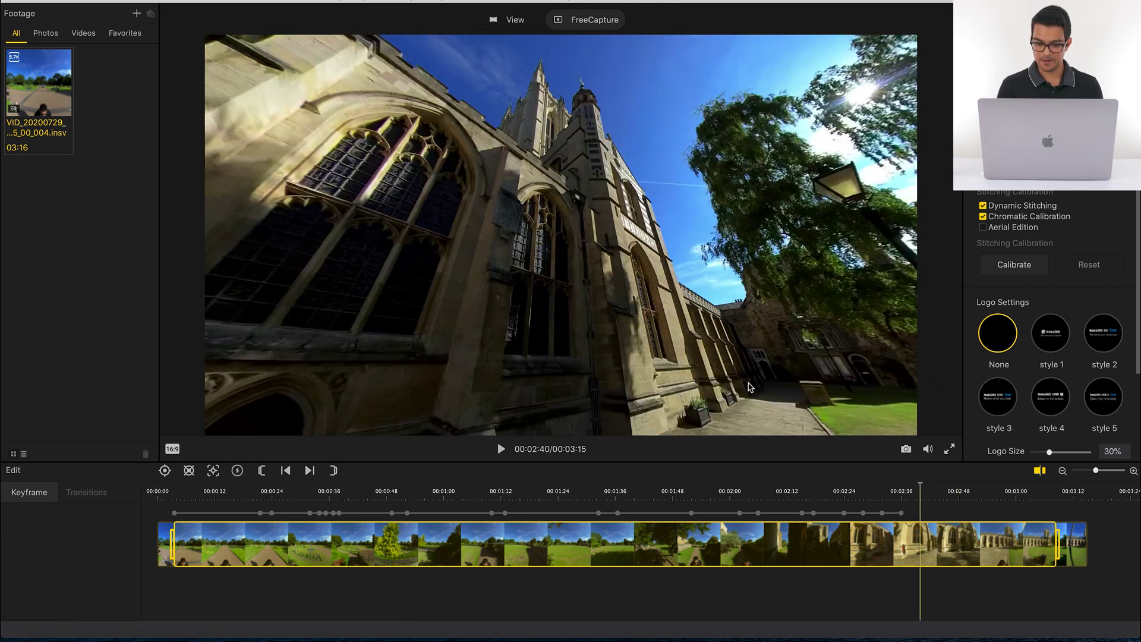
drag(394, 297, 610, 294)
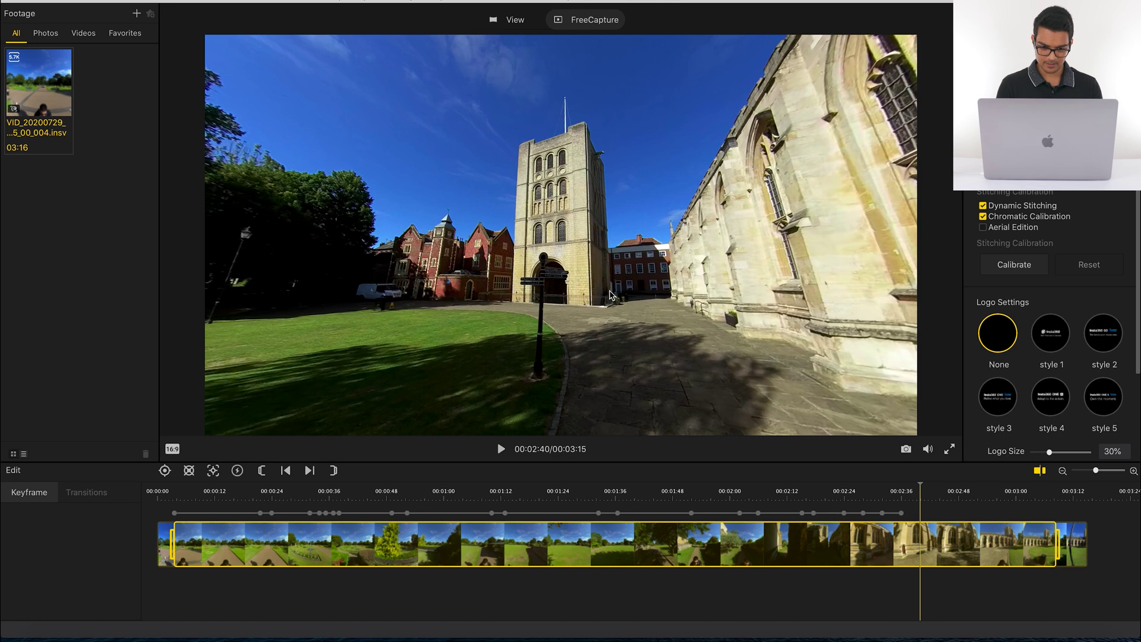
click(165, 472)
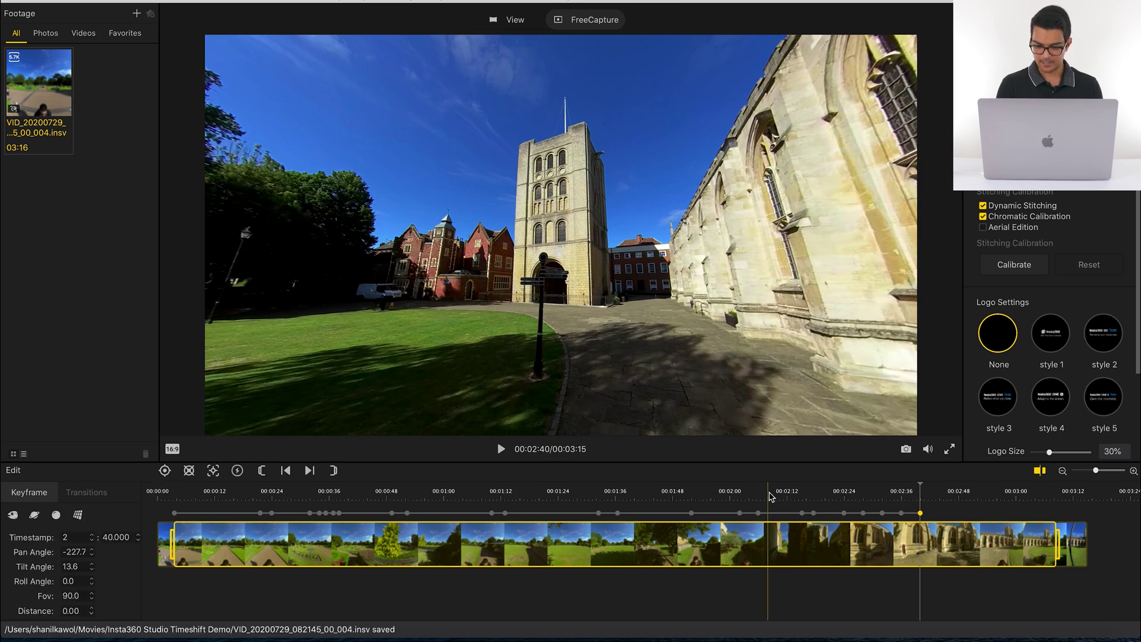
Add a keyframe at 2:48.000 with the view tilted up to show the whole gate tower, pan about -226, tilt 22.9
click(950, 498)
click(958, 499)
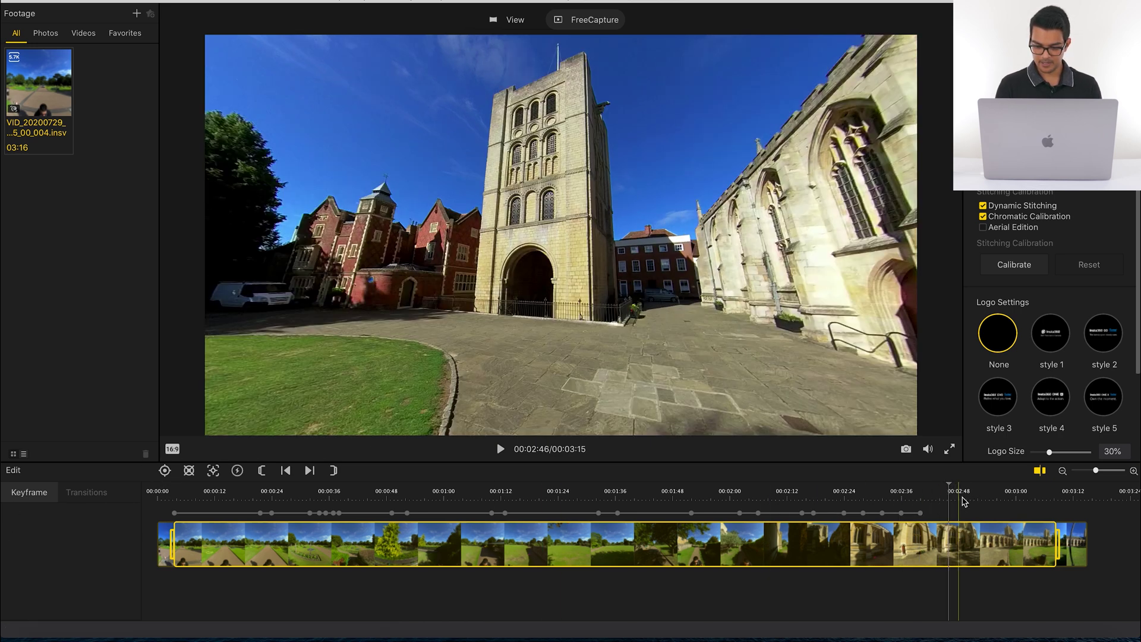
drag(626, 159, 634, 209)
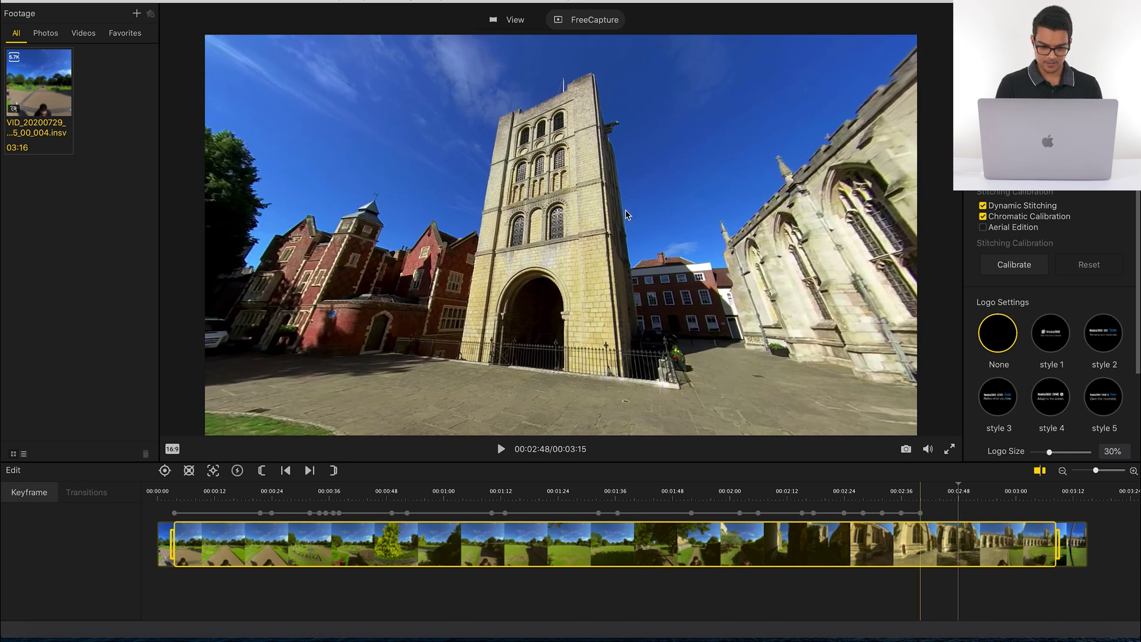
click(165, 470)
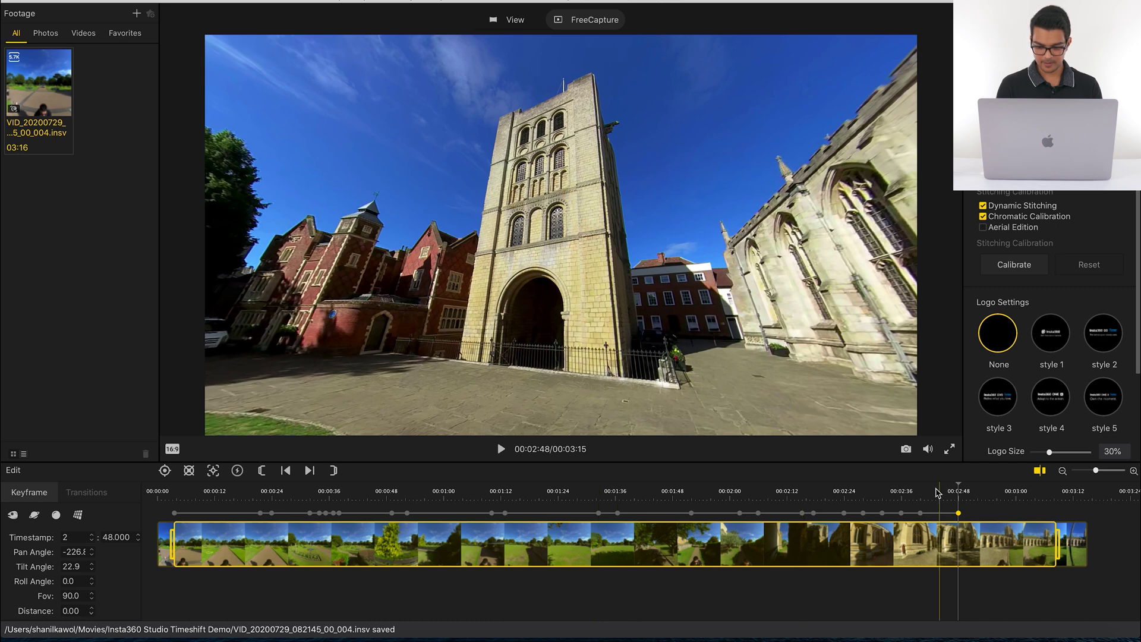
Add a keyframe at 2:52.000 with the tower's archway centred in the view, pan about -237, tilt 24.3
click(978, 492)
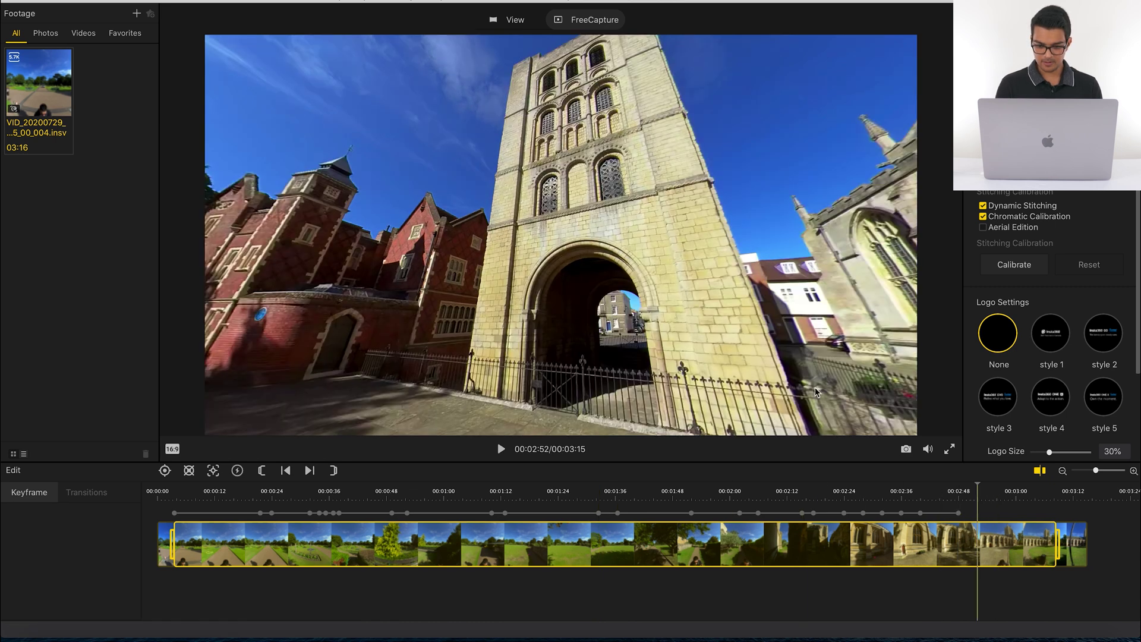
drag(798, 262, 749, 274)
click(165, 472)
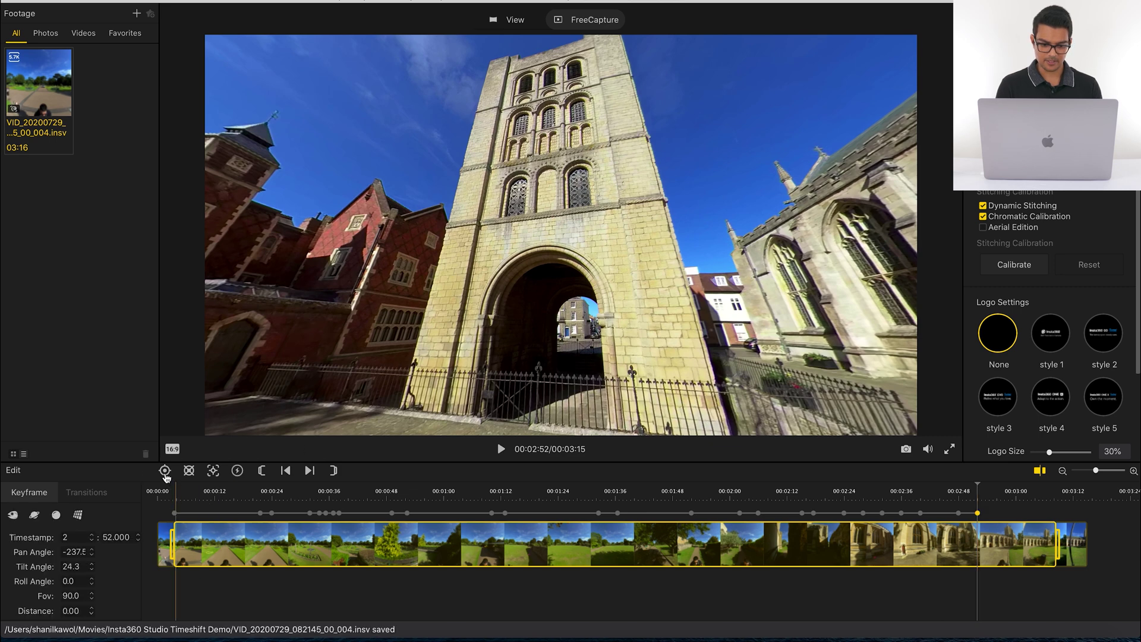
Add a keyframe at 2:56.000 with the tower re-centred between the red-brick building and the church, pan about -263, tilt 25.1
click(1005, 502)
drag(747, 278, 623, 288)
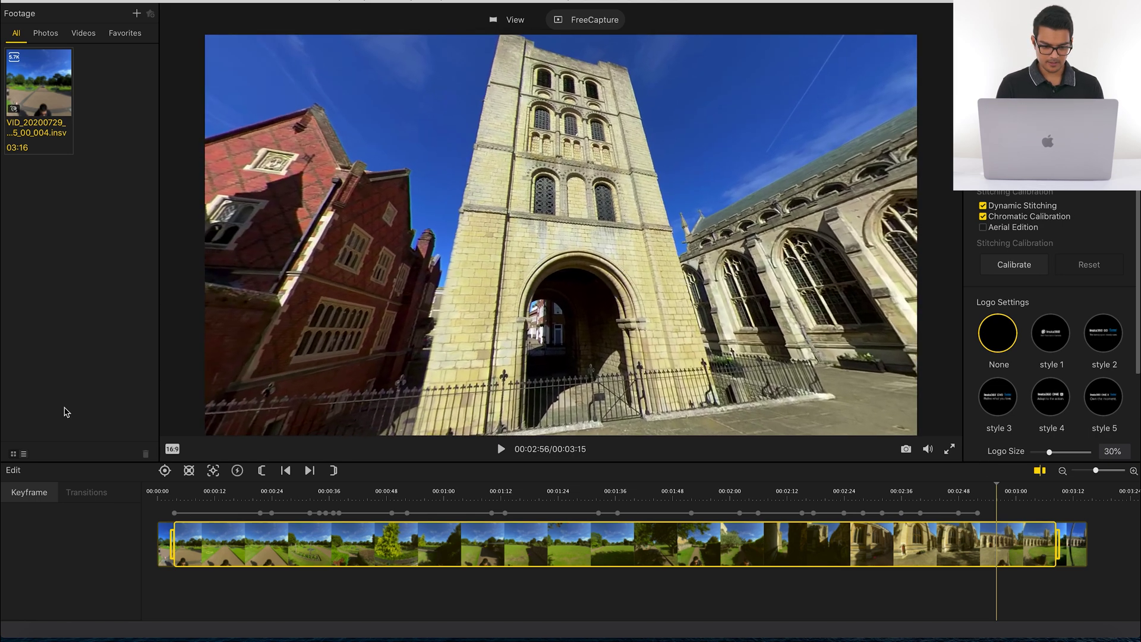
click(165, 470)
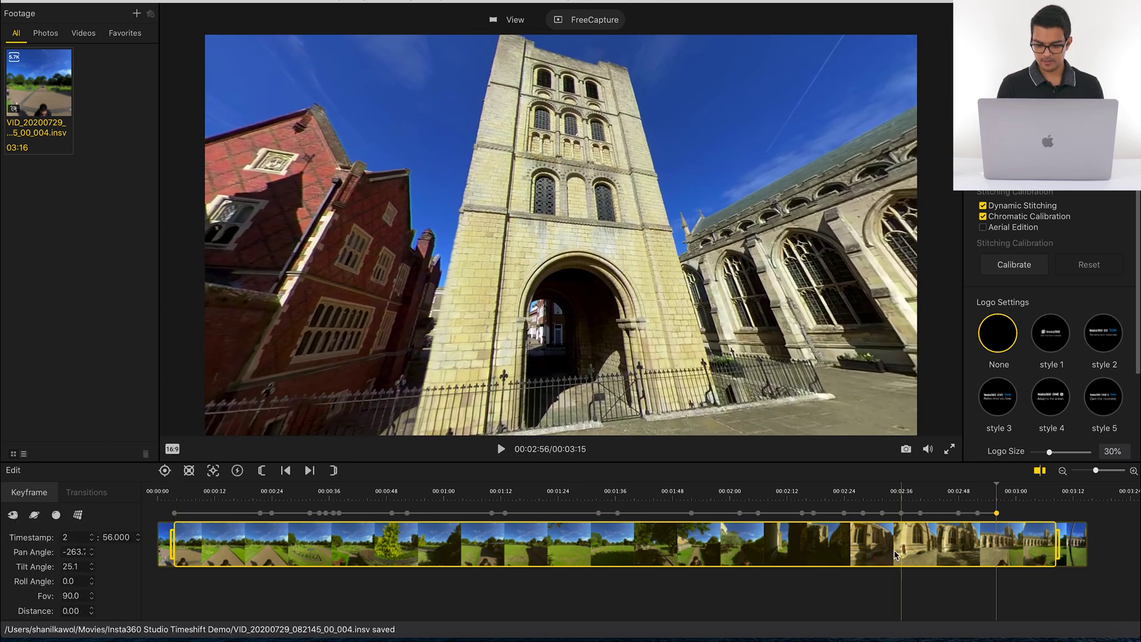
Add a keyframe at 3:00.000 with the view kept on the tower and the church beside it, pan -272.4, tilt 25.2
click(1016, 504)
drag(736, 365, 719, 355)
click(164, 470)
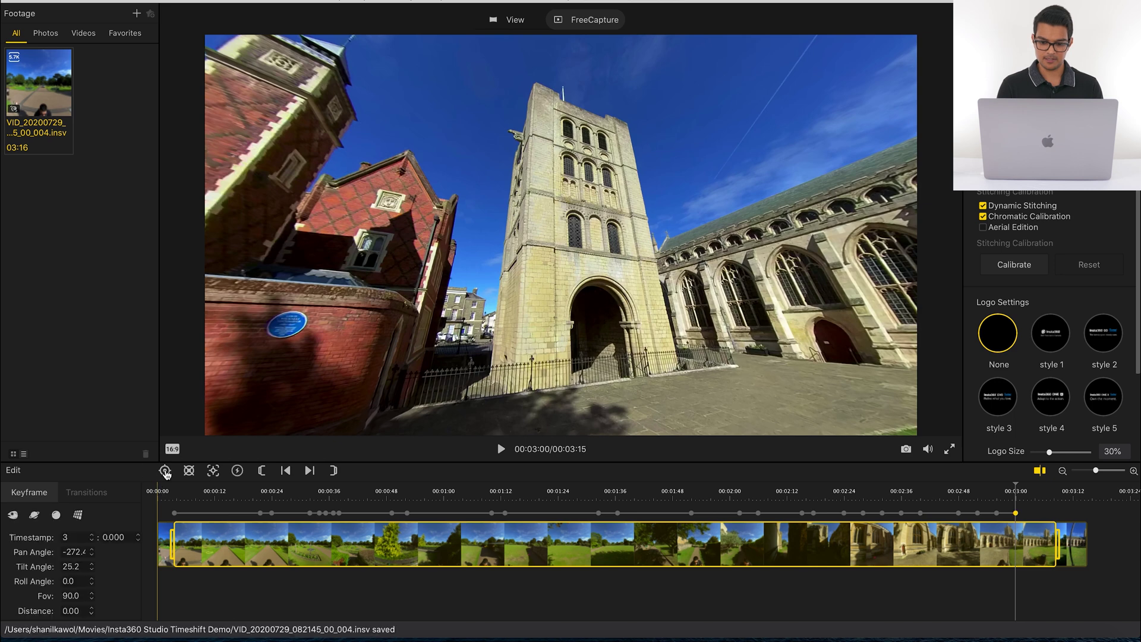
click(903, 491)
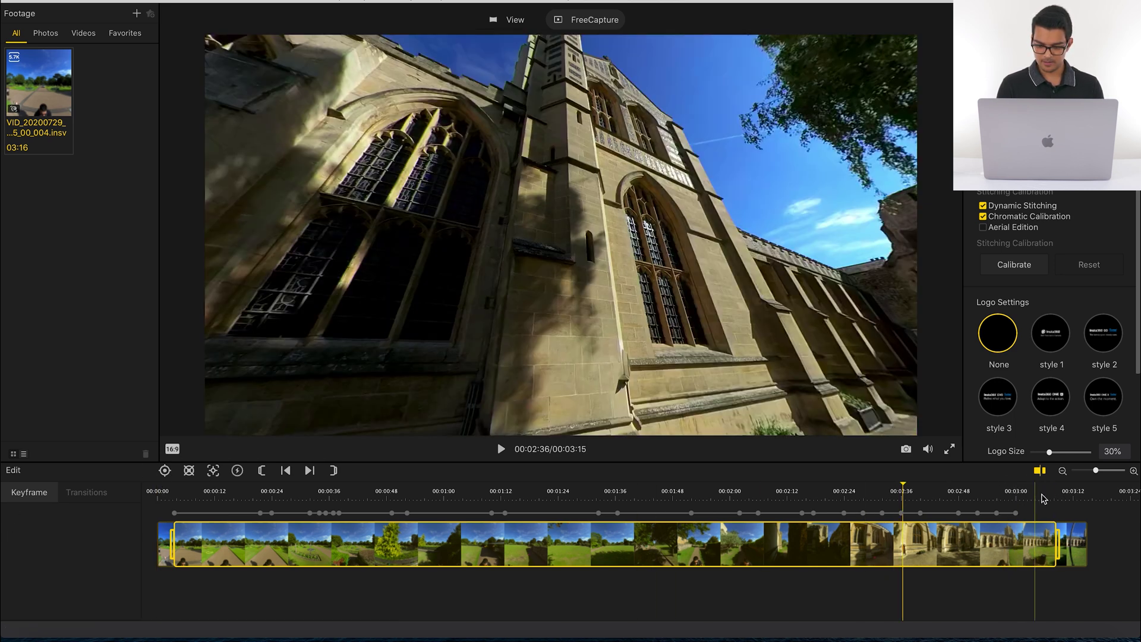
Add a keyframe at 3:04.000 with the gate tower kept between the red-brick building and the church, pan -279.1, tilt 20.2
click(1041, 498)
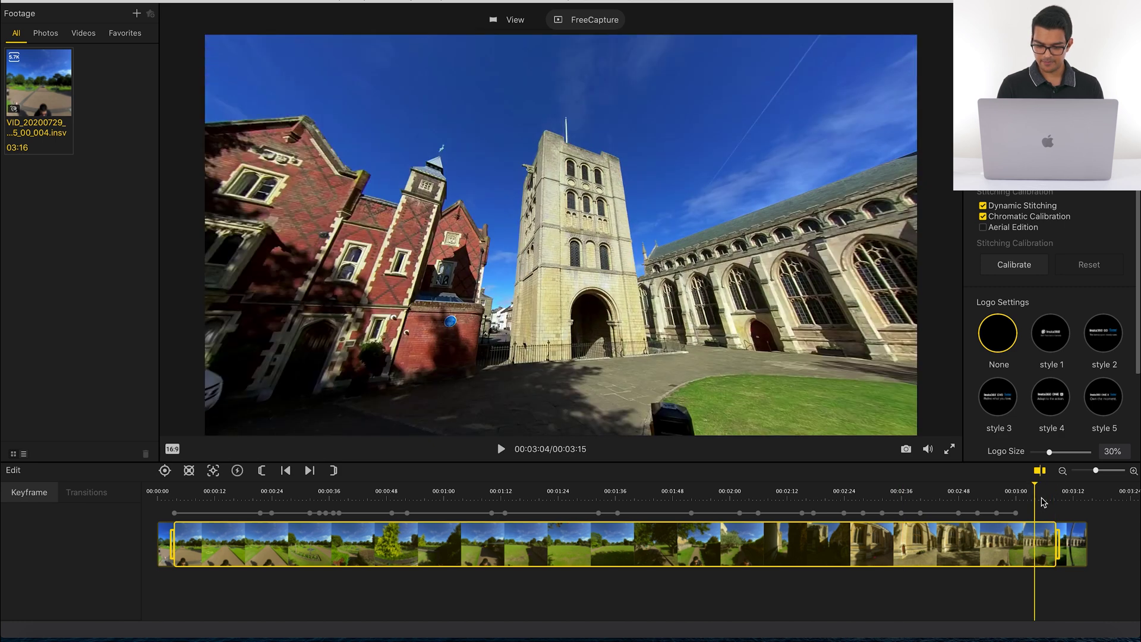
drag(664, 340, 622, 309)
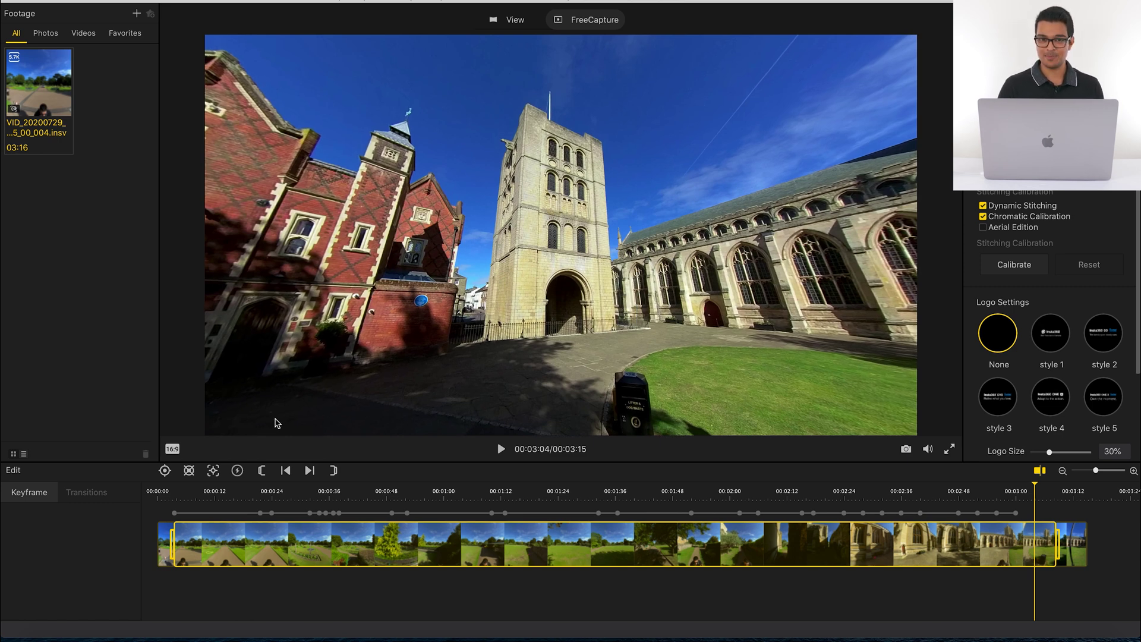
click(165, 470)
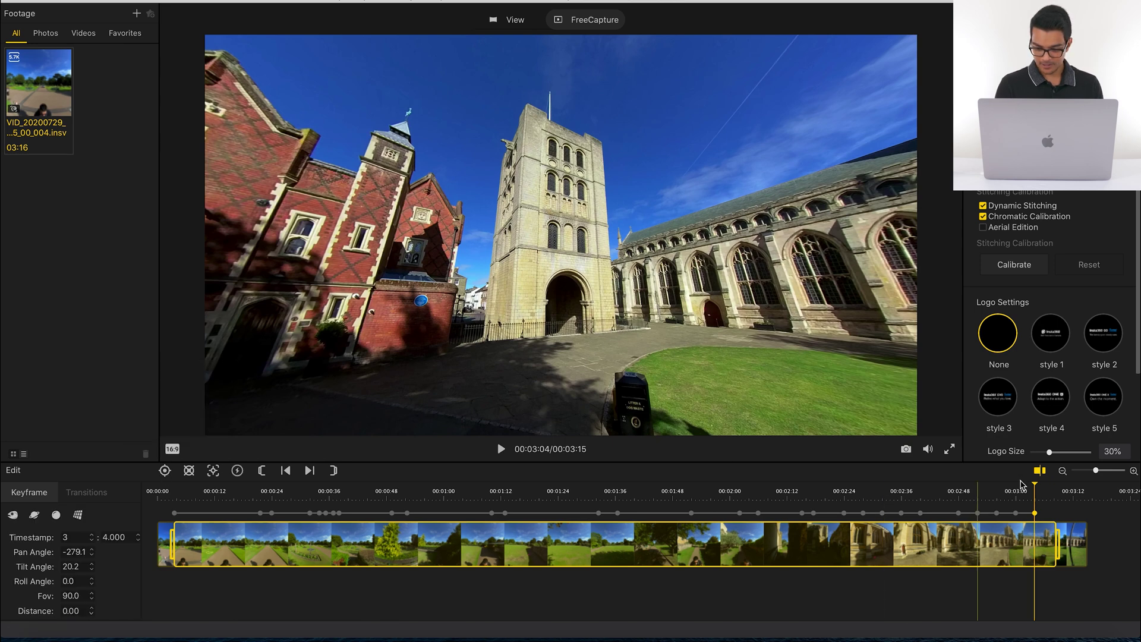
Add a keyframe at 3:06.000 with the view turned to the church and the willow tree, pan -337.1, tilt 21.0
click(1047, 498)
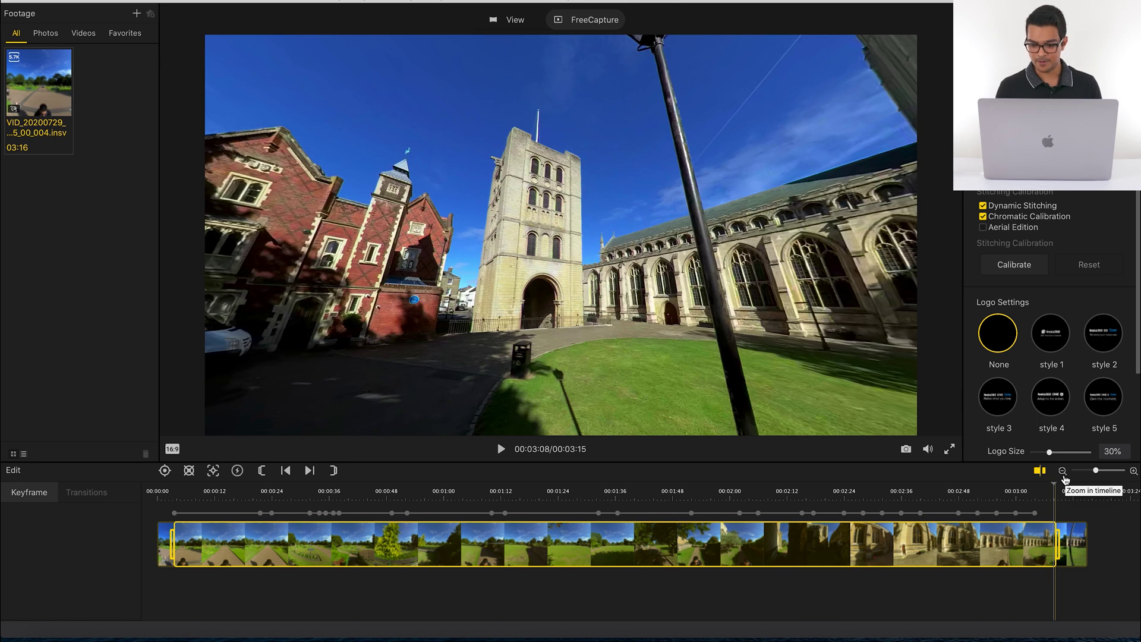
click(1064, 472)
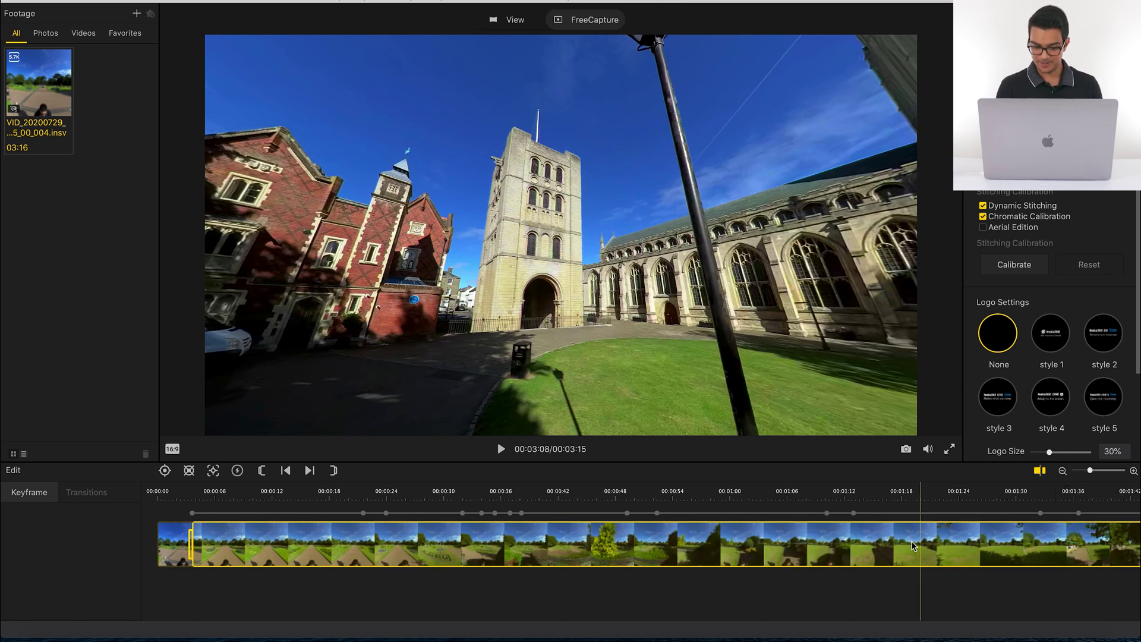
drag(662, 619, 1093, 594)
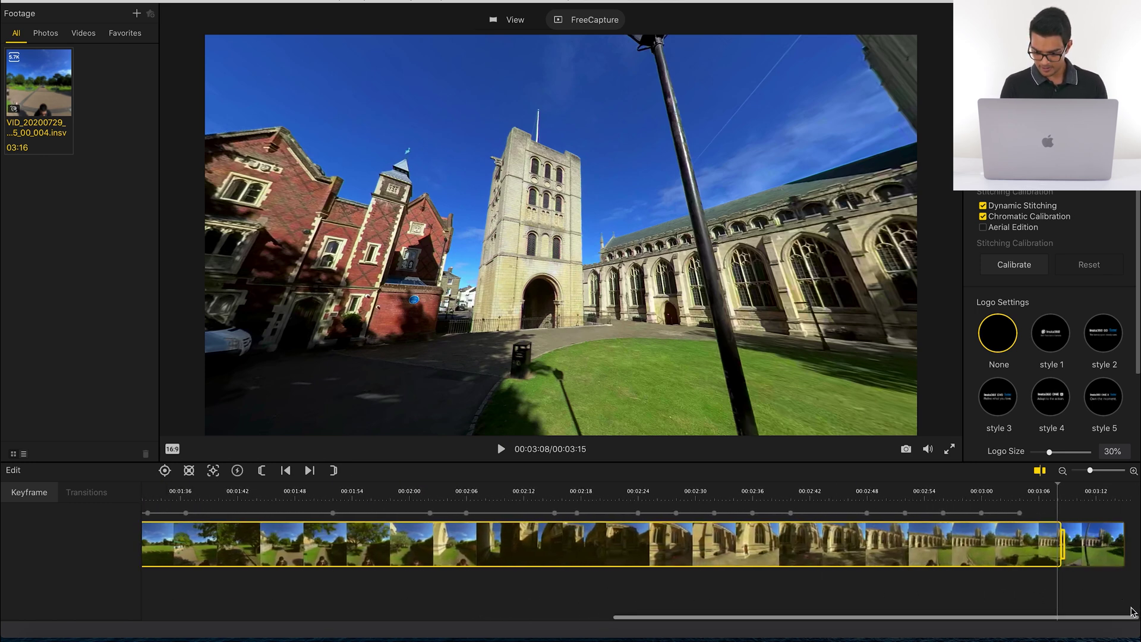
click(1038, 496)
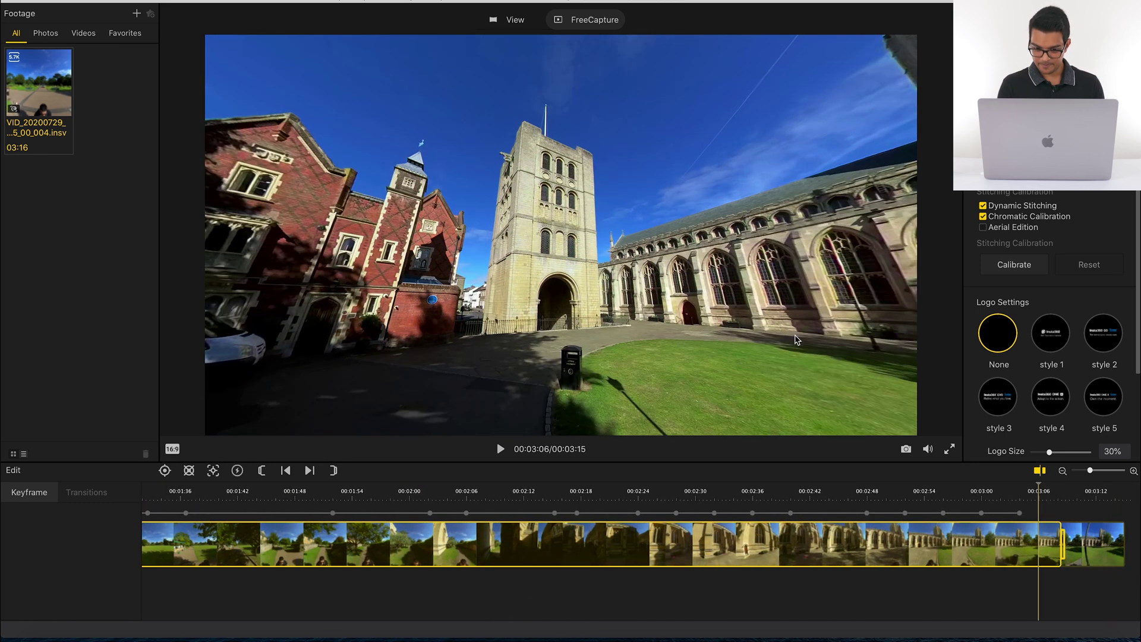
drag(796, 324, 541, 322)
mouse_move(724, 312)
mouse_down()
mouse_move(708, 314)
mouse_move(716, 321)
mouse_up()
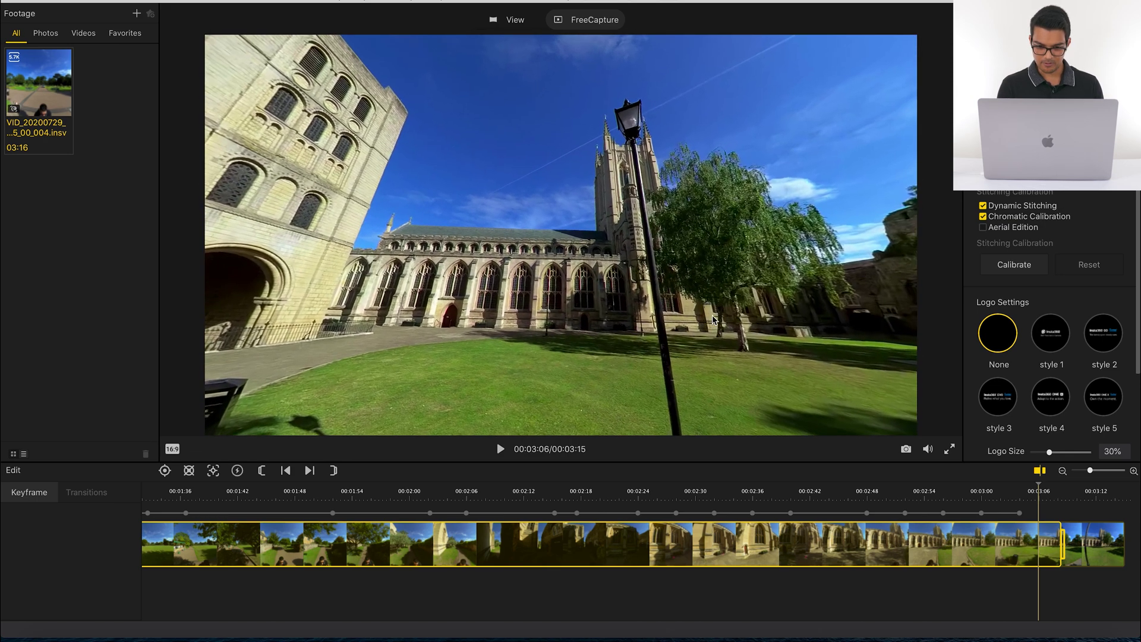
click(165, 470)
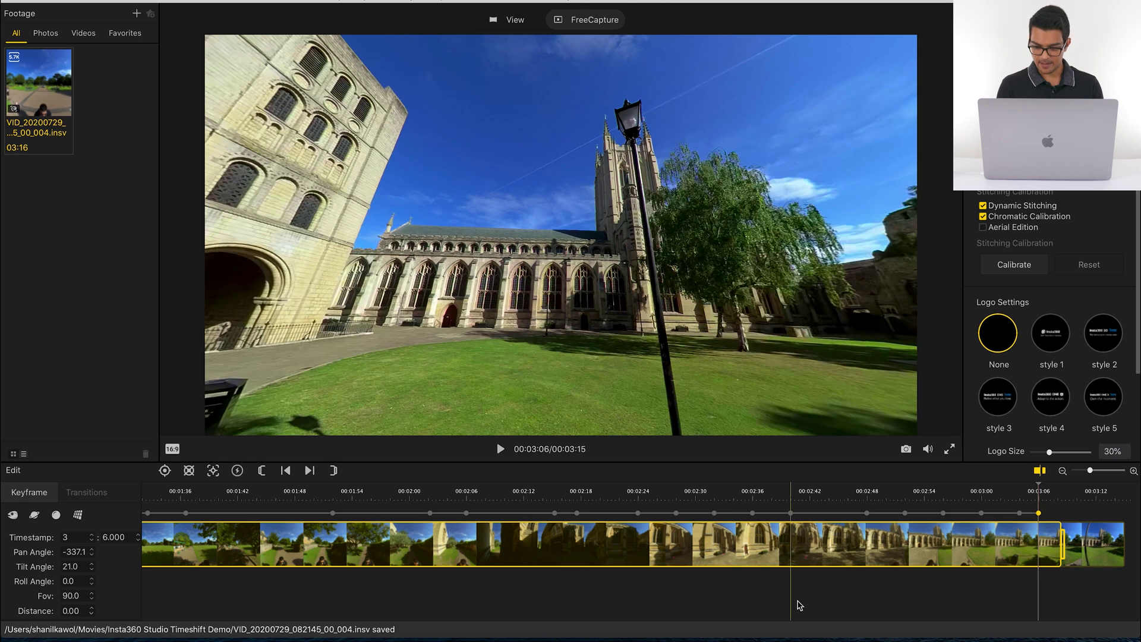
Add a final keyframe at 3:08.200 with the view kept on the church and willow tree, pan about -334, tilt 19.5
click(1059, 493)
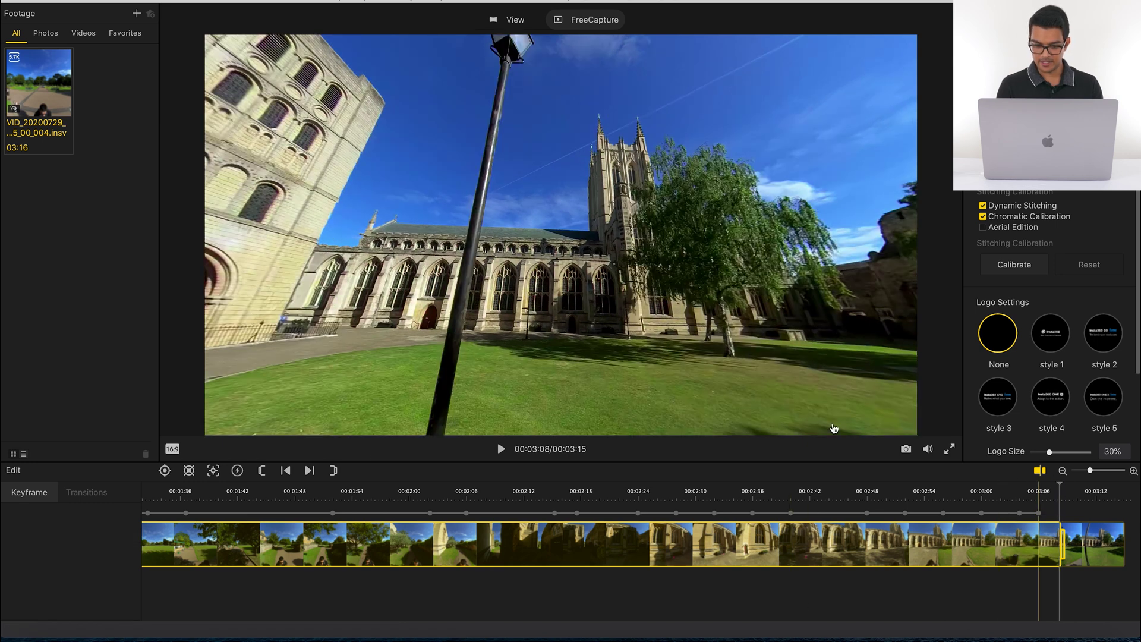
drag(694, 355, 708, 354)
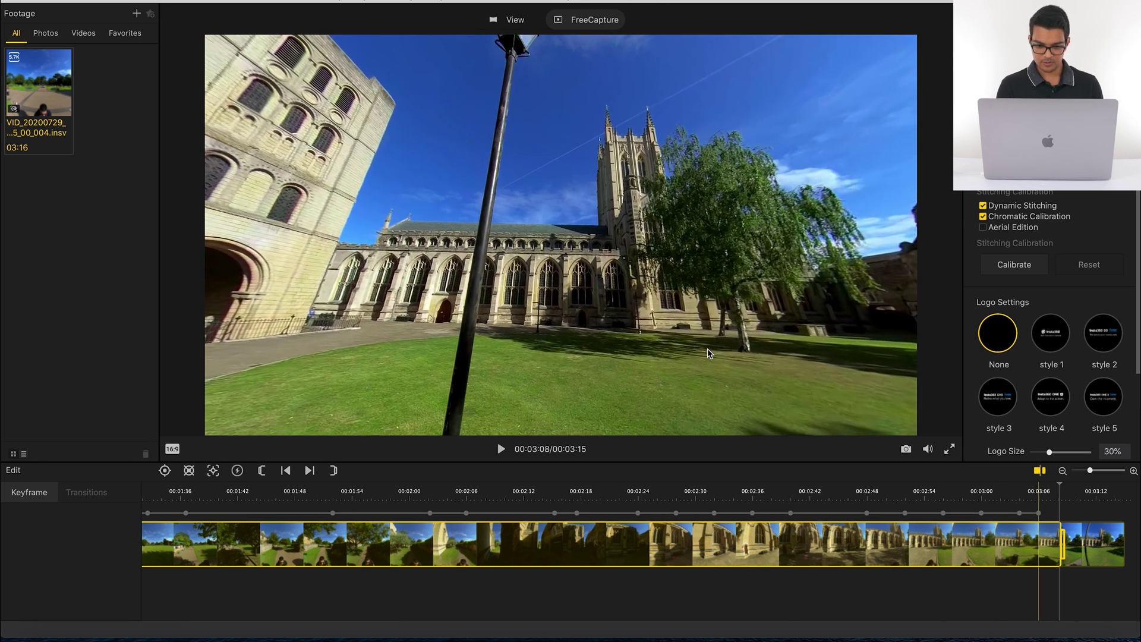
click(164, 470)
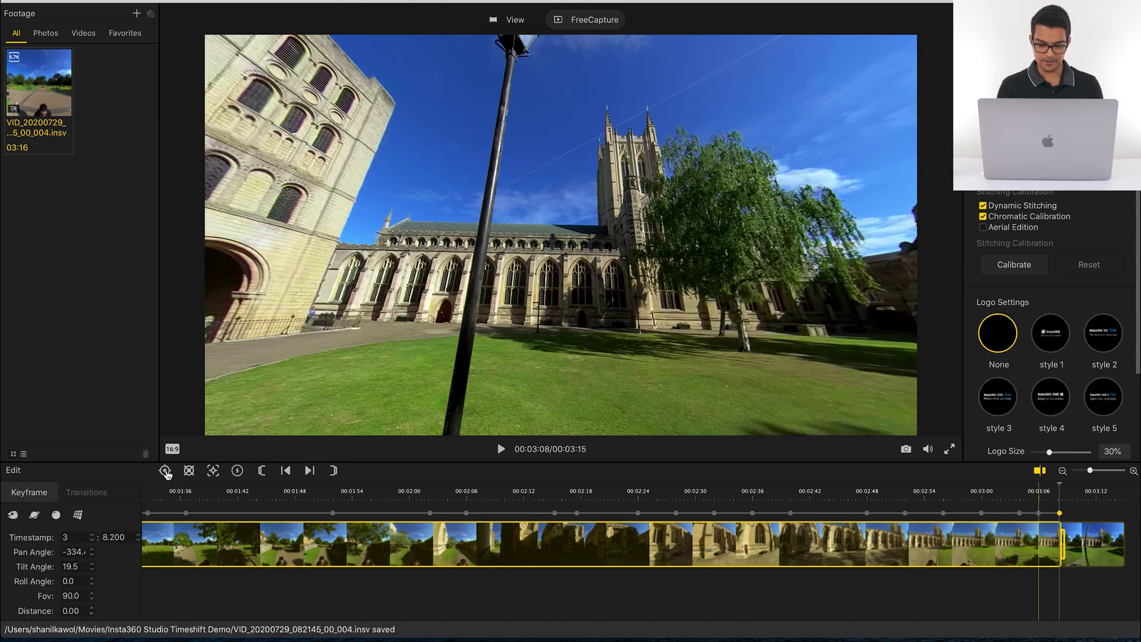
Review the clip from its trimmed start through 0:49 and back to 0:34 to find where a speed change should begin and end
click(1134, 470)
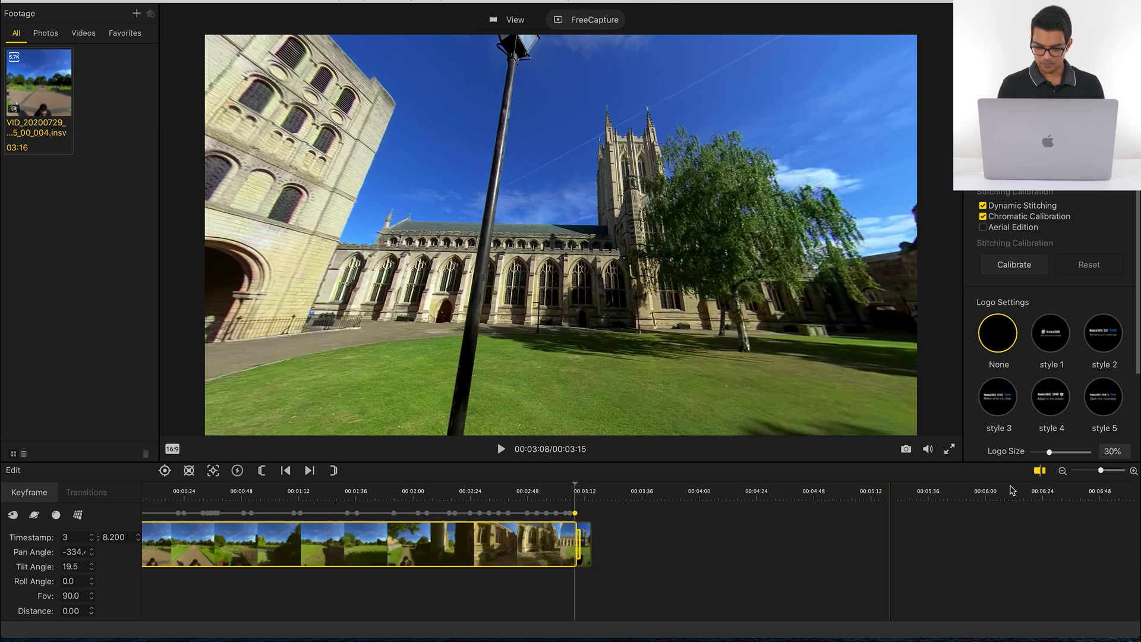
click(1063, 470)
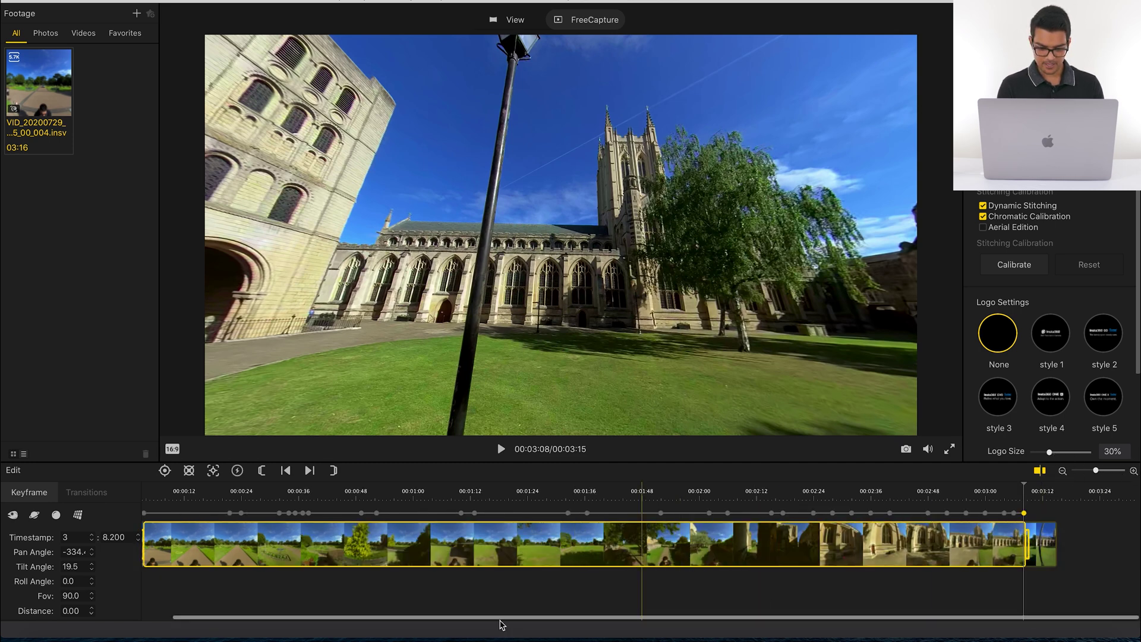
drag(499, 621, 408, 616)
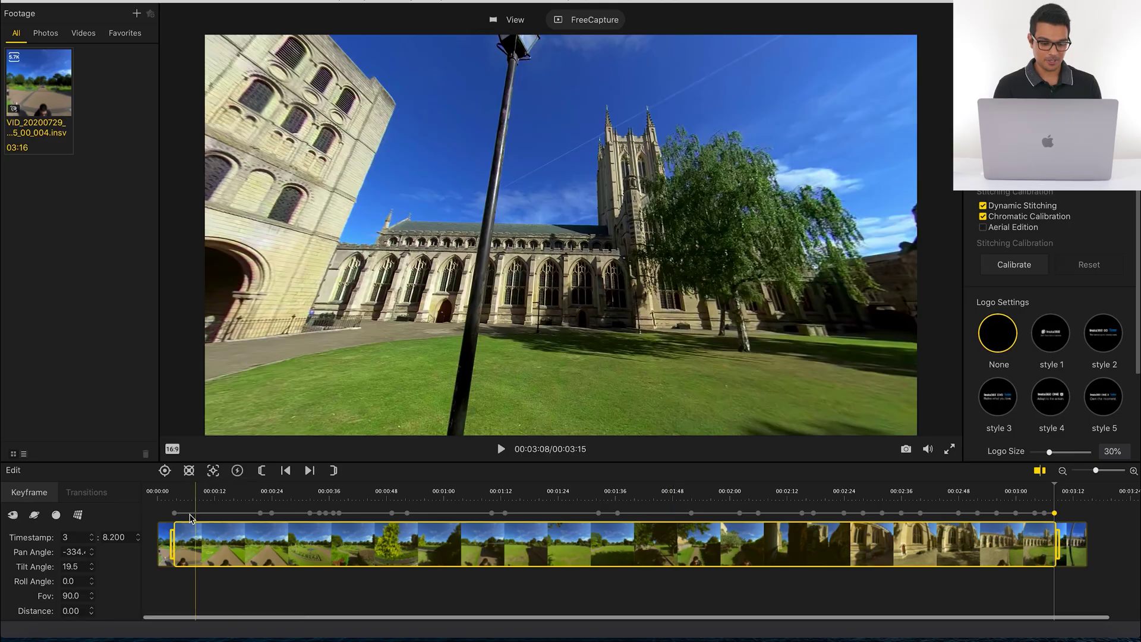
click(175, 497)
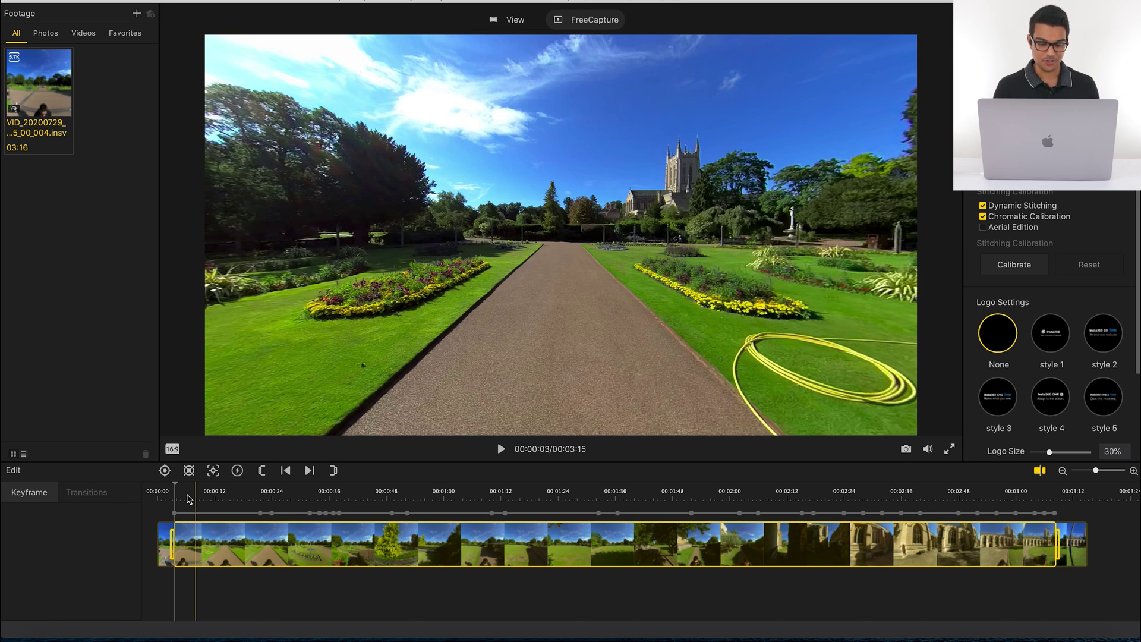
click(187, 501)
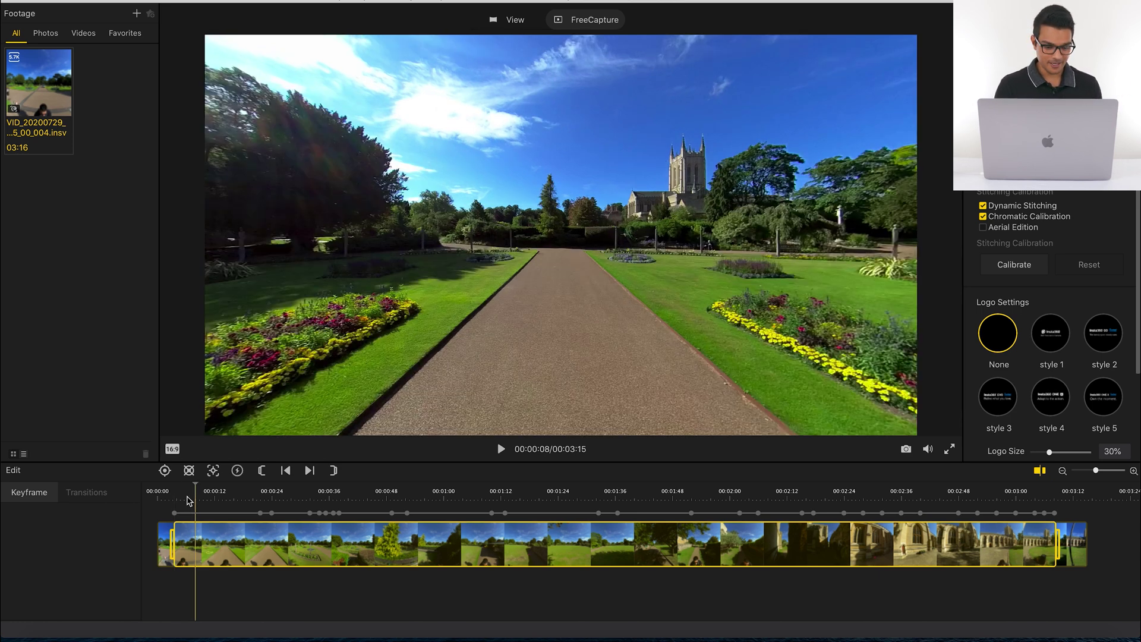
click(181, 500)
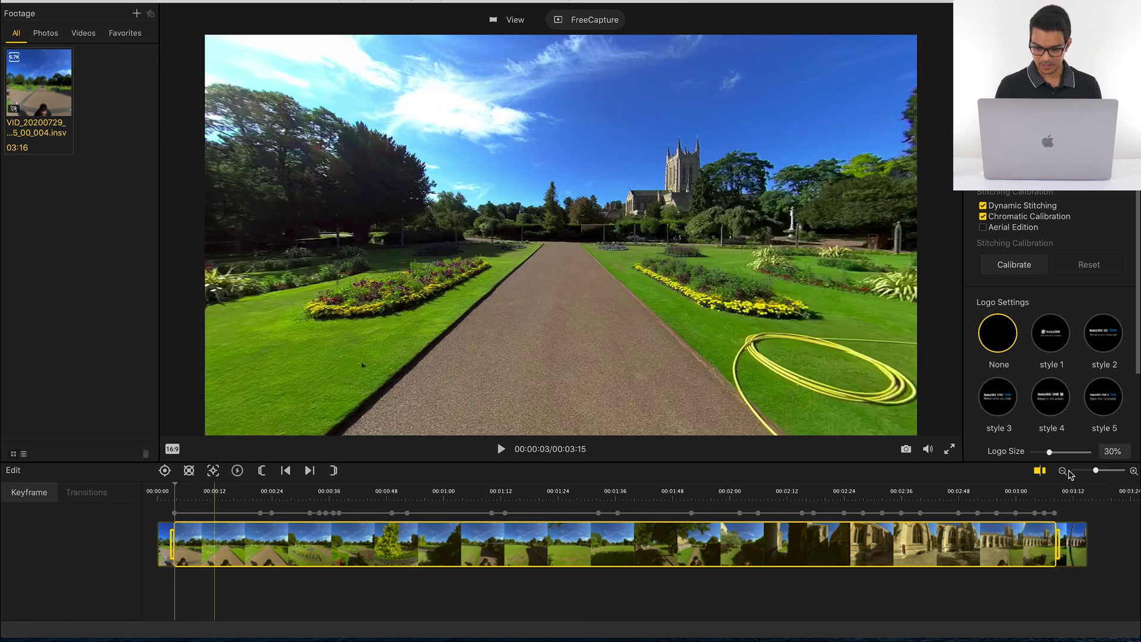
click(1090, 470)
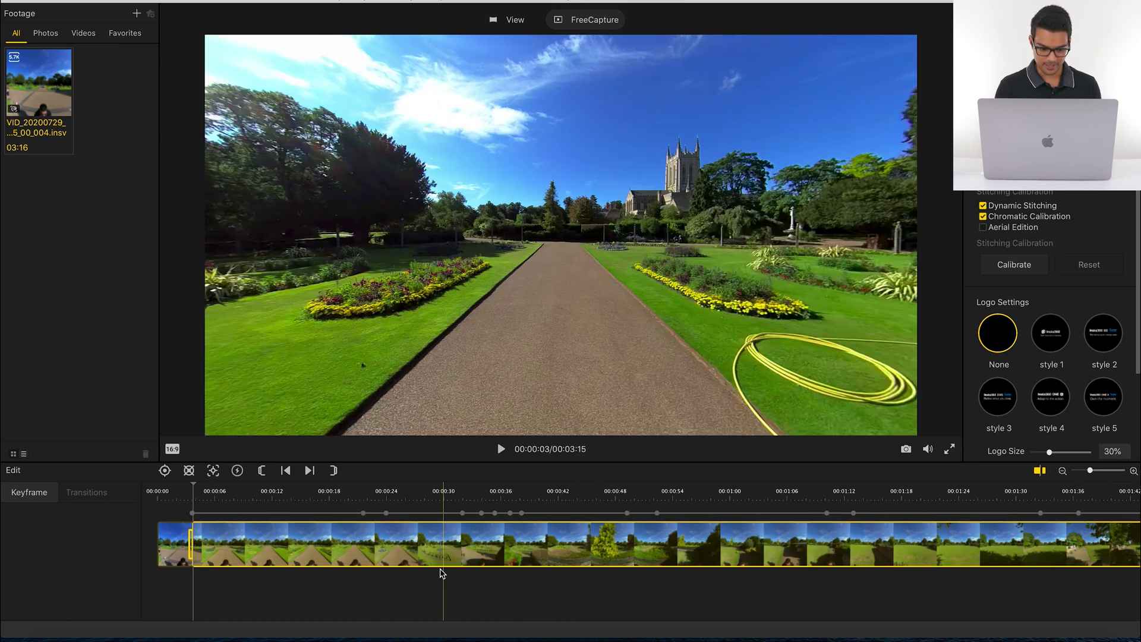
click(216, 505)
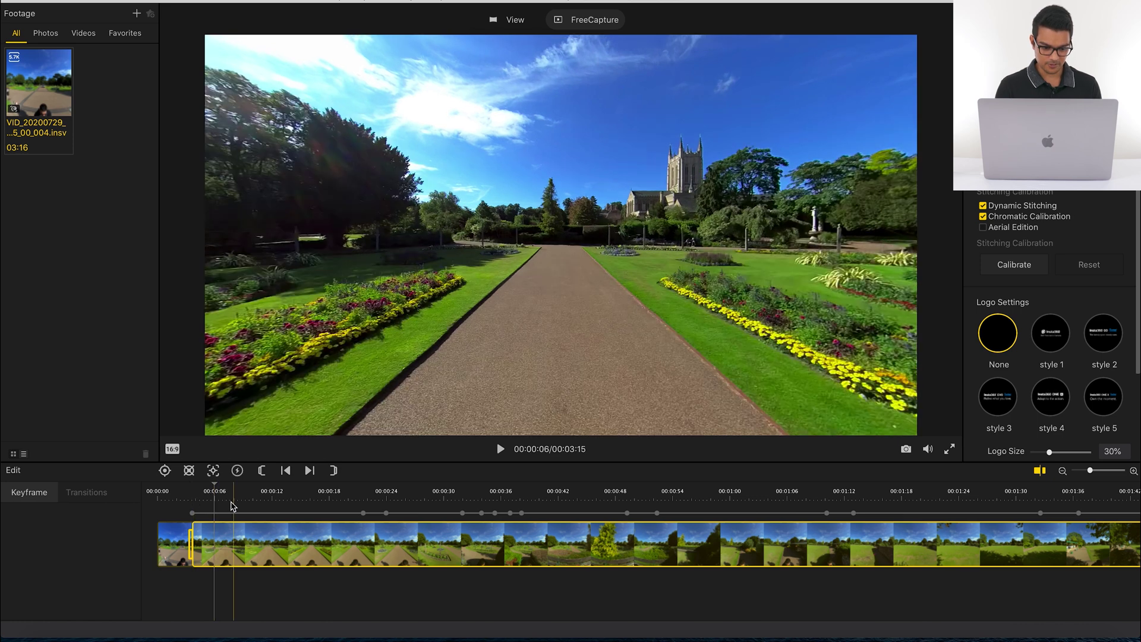
click(235, 501)
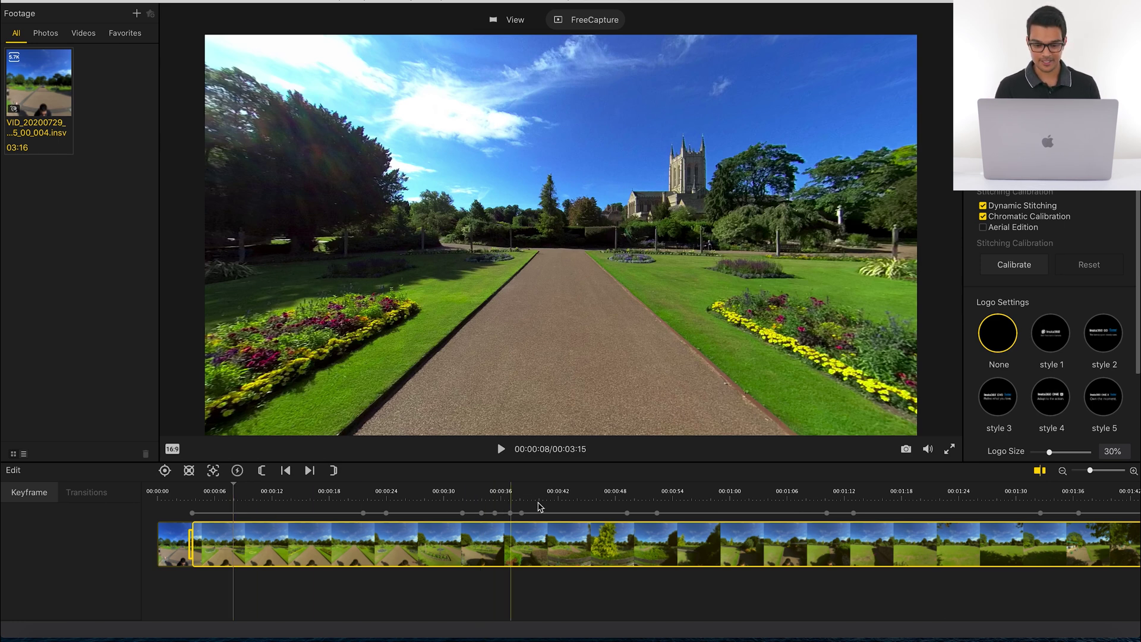
click(631, 498)
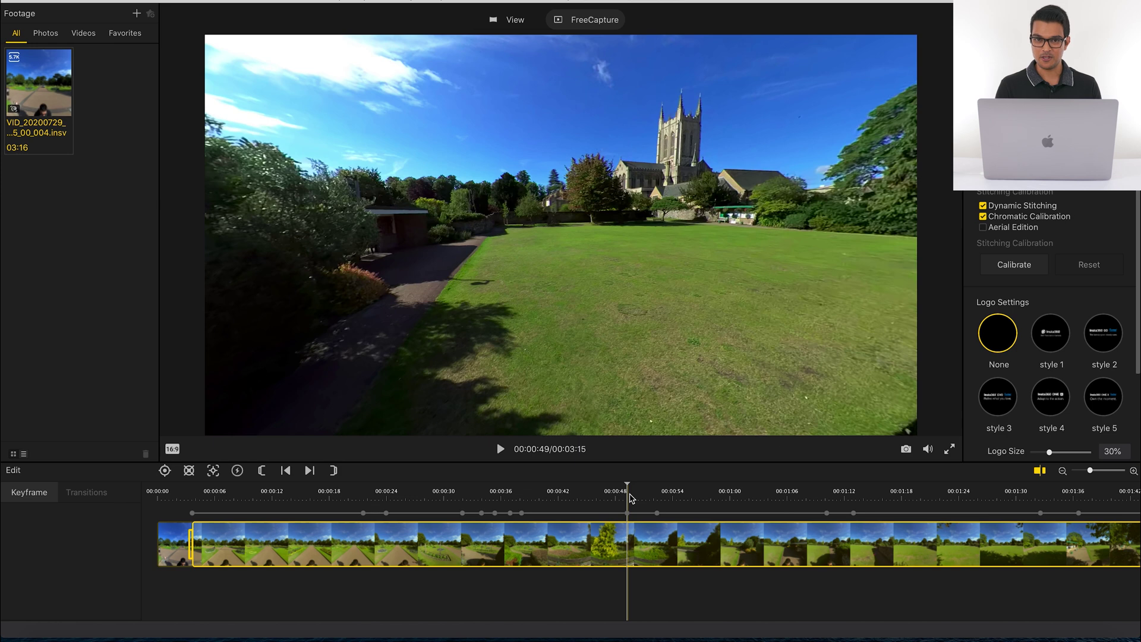
click(582, 495)
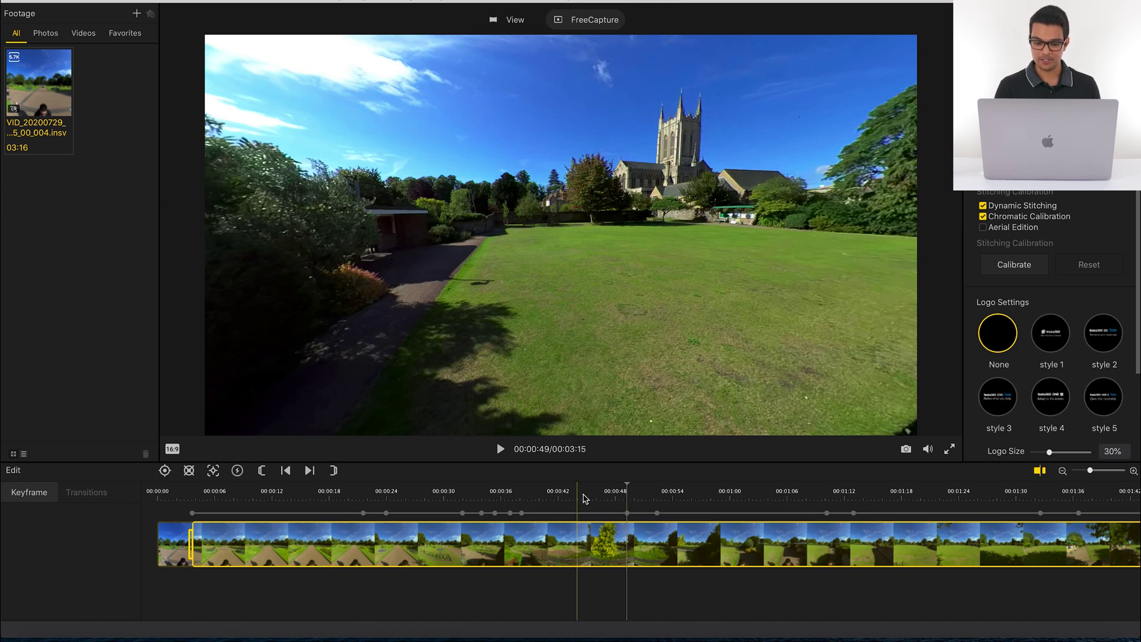
click(495, 497)
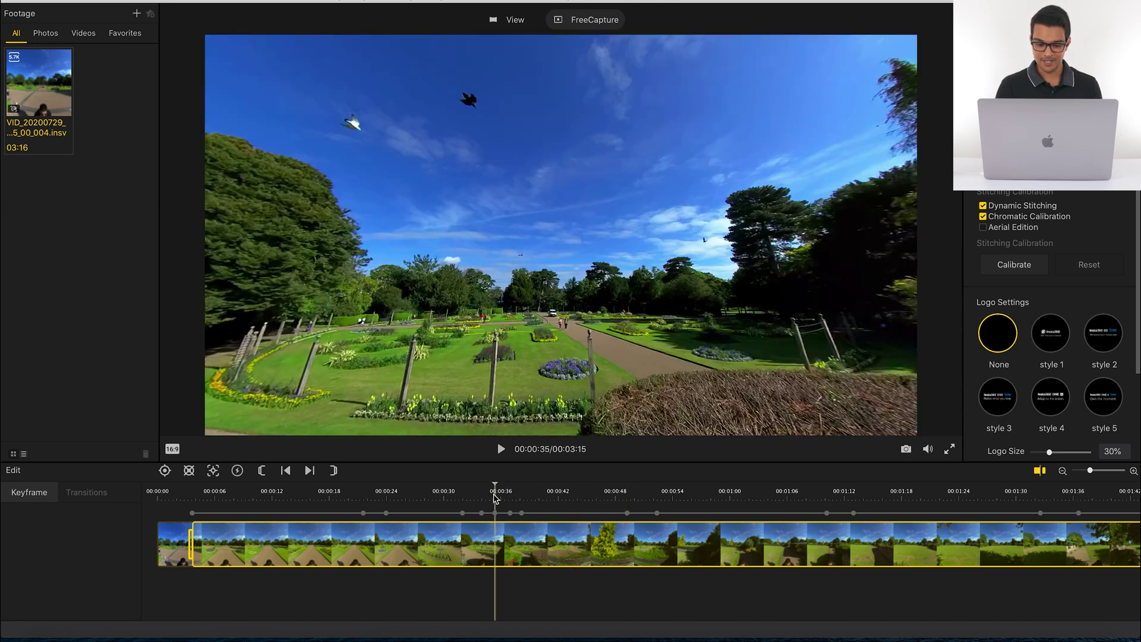
click(482, 497)
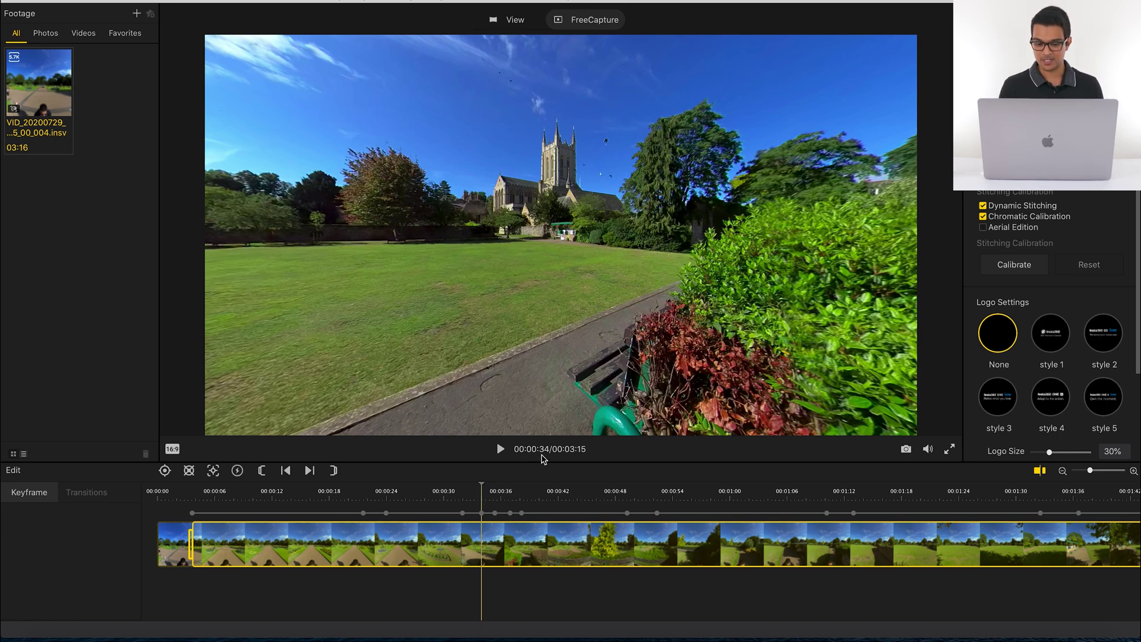
Mark a 2x timeshift segment on the clip from 0:06 to about 0:34
click(196, 499)
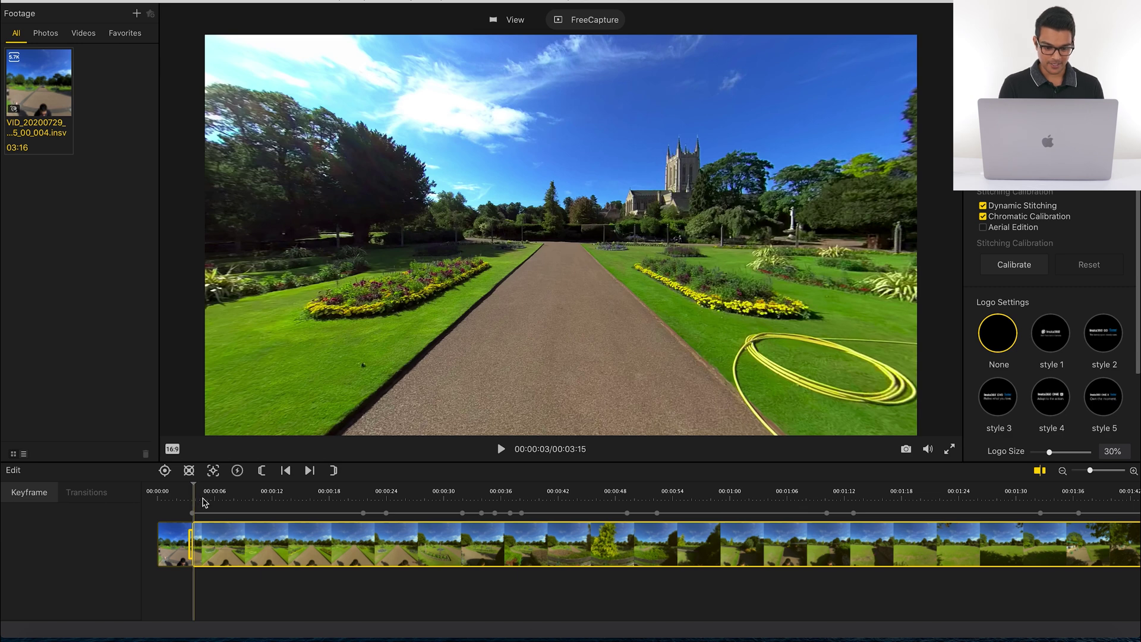
click(214, 502)
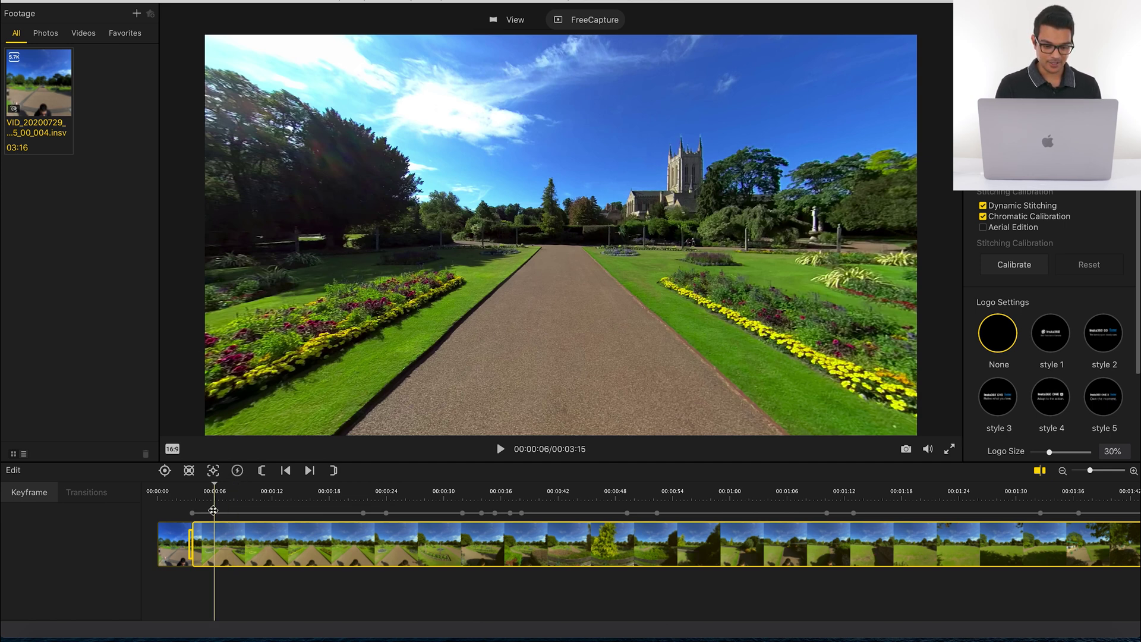
click(236, 471)
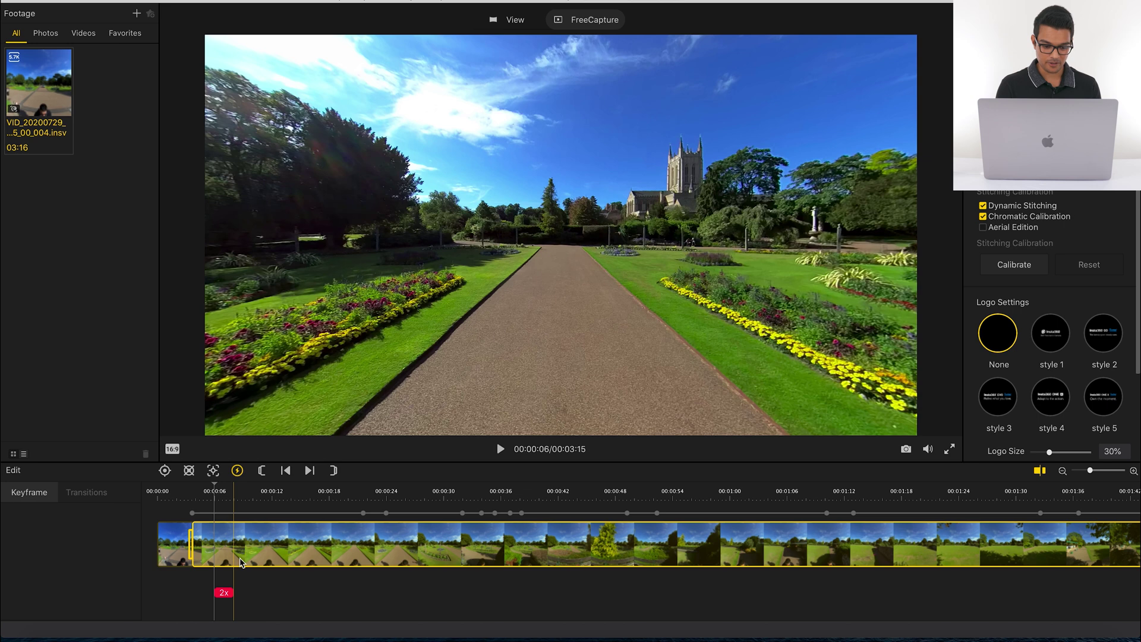
drag(241, 561, 288, 555)
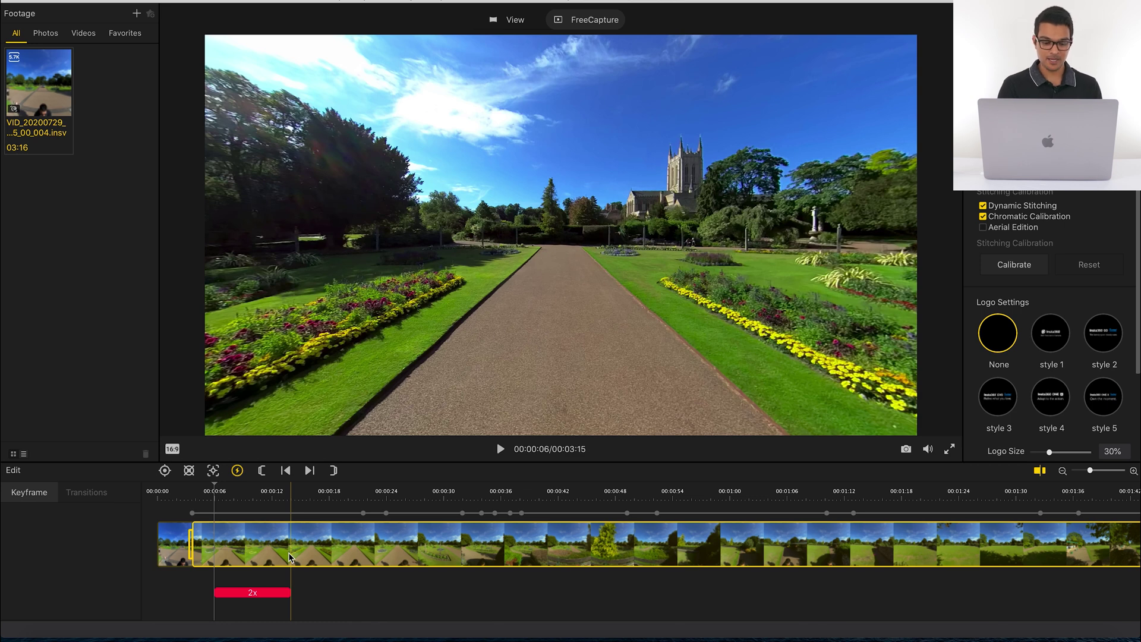
drag(289, 556, 493, 551)
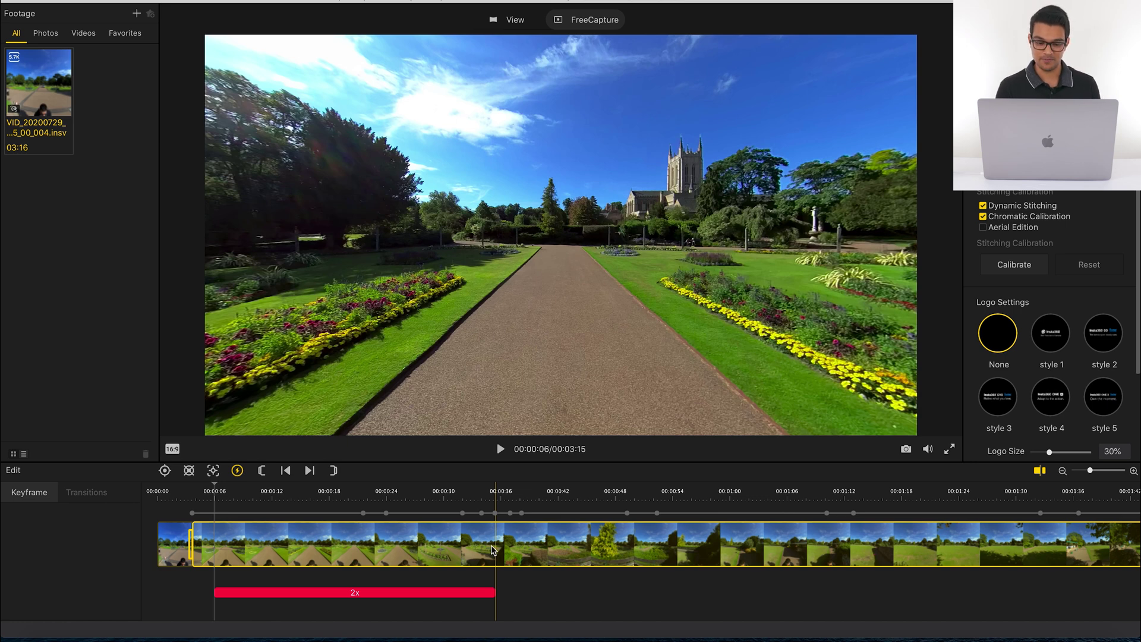
key(ctrl+z)
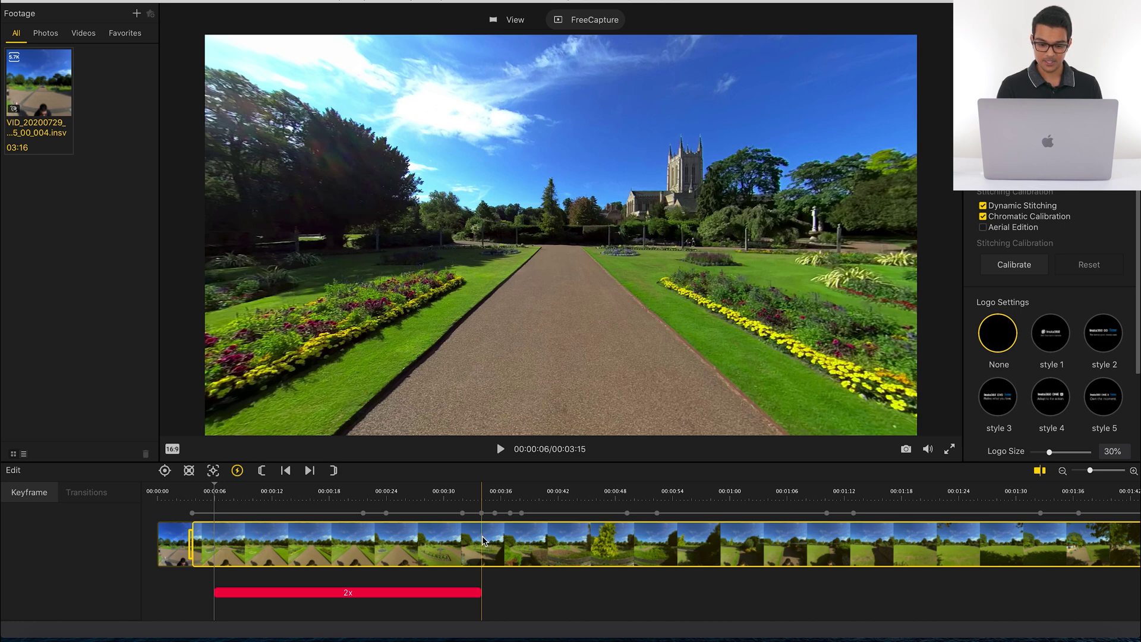
Preview the timeshift segment on the garden path and set its speed to 16x
key(space)
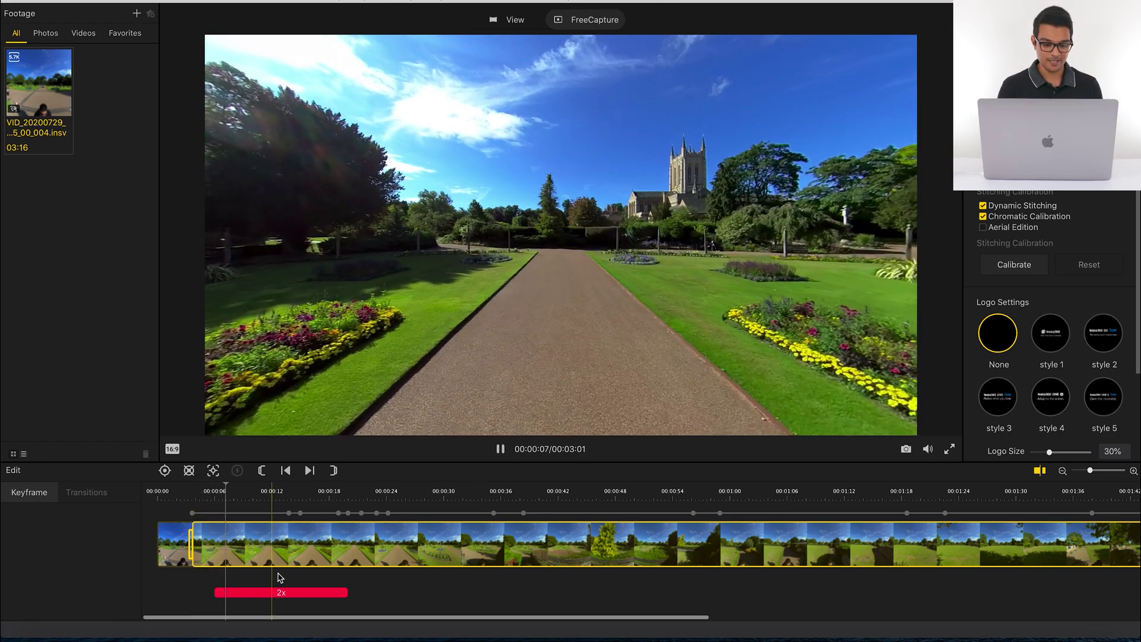
click(271, 594)
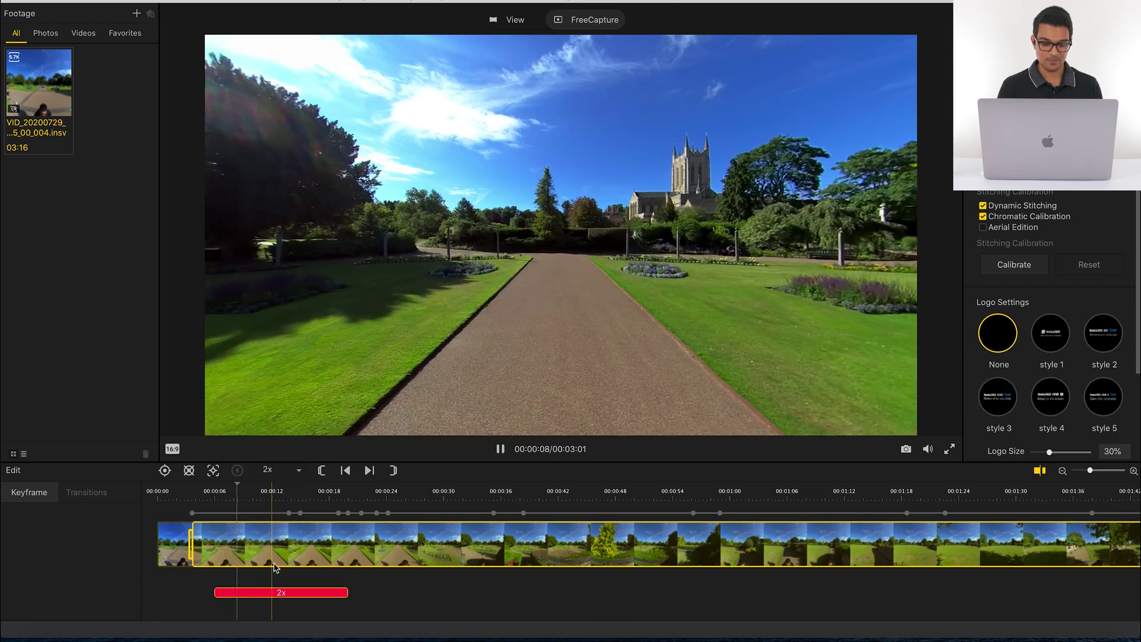
click(297, 471)
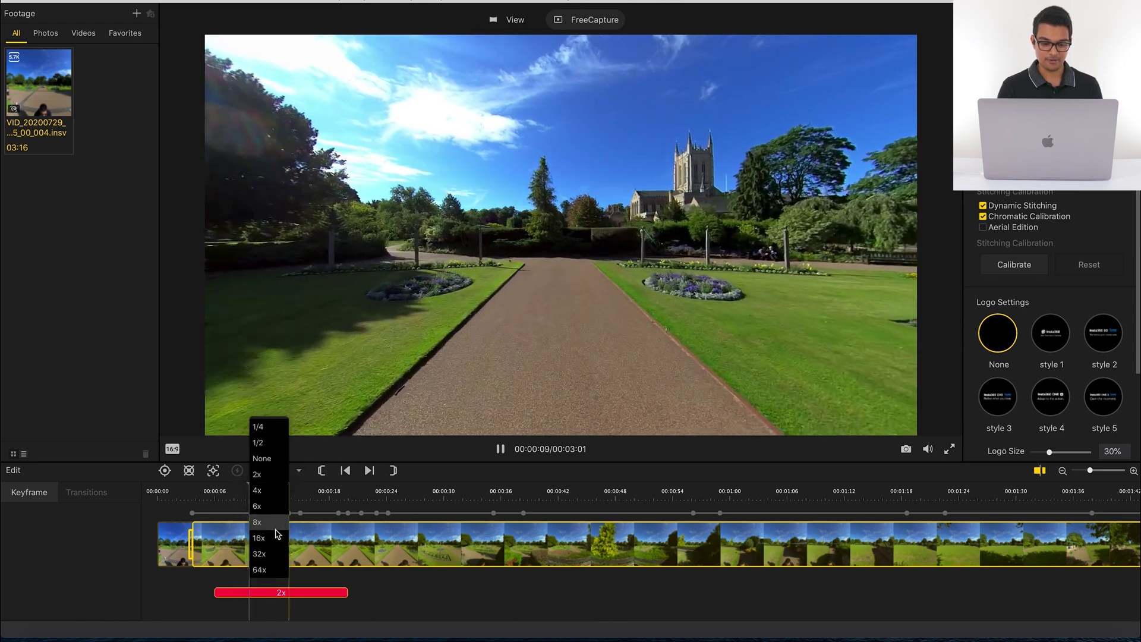
click(259, 538)
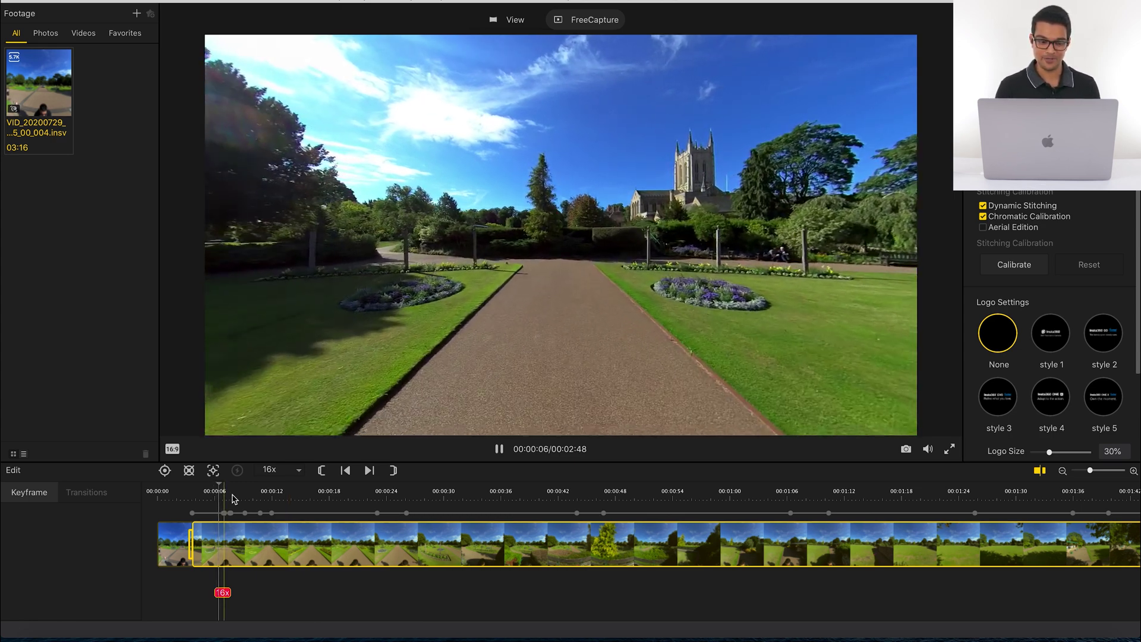
Play the clip through the 16x segment and on to 0:11, where the path runs beside the benches
key(space)
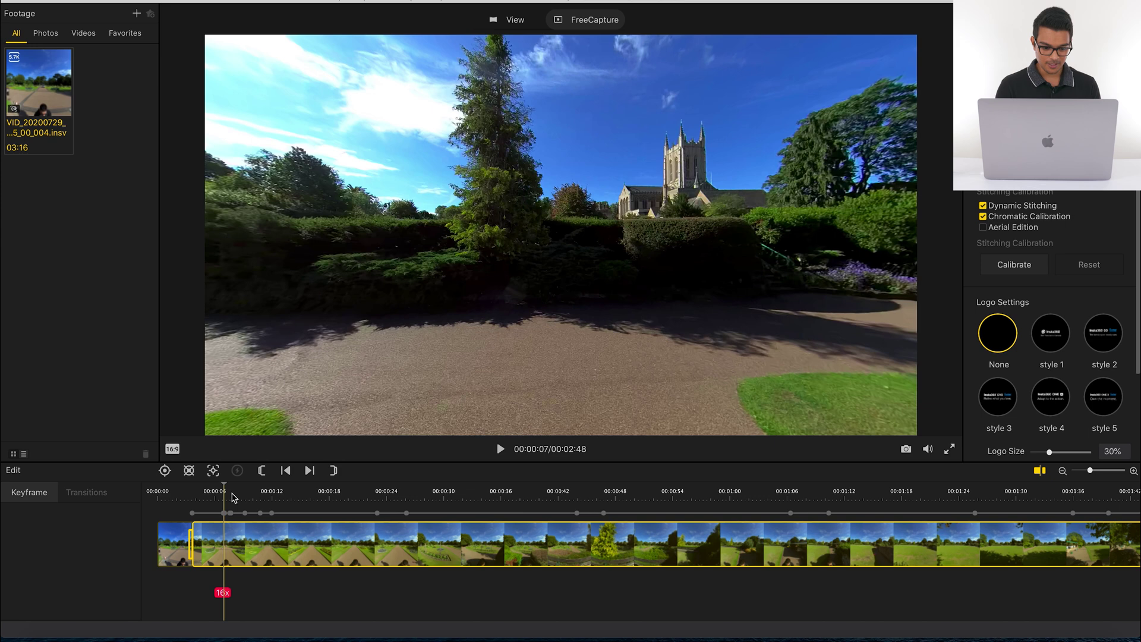
click(234, 491)
mouse_move(234, 491)
mouse_down()
mouse_move(256, 491)
mouse_move(220, 491)
mouse_move(242, 491)
mouse_up()
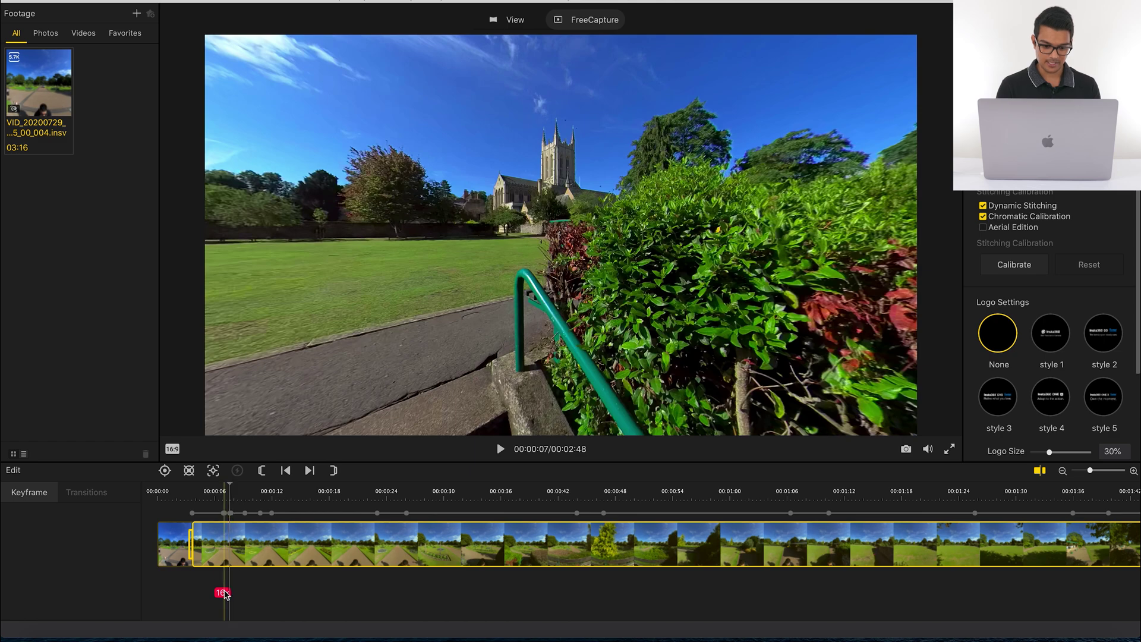
click(500, 449)
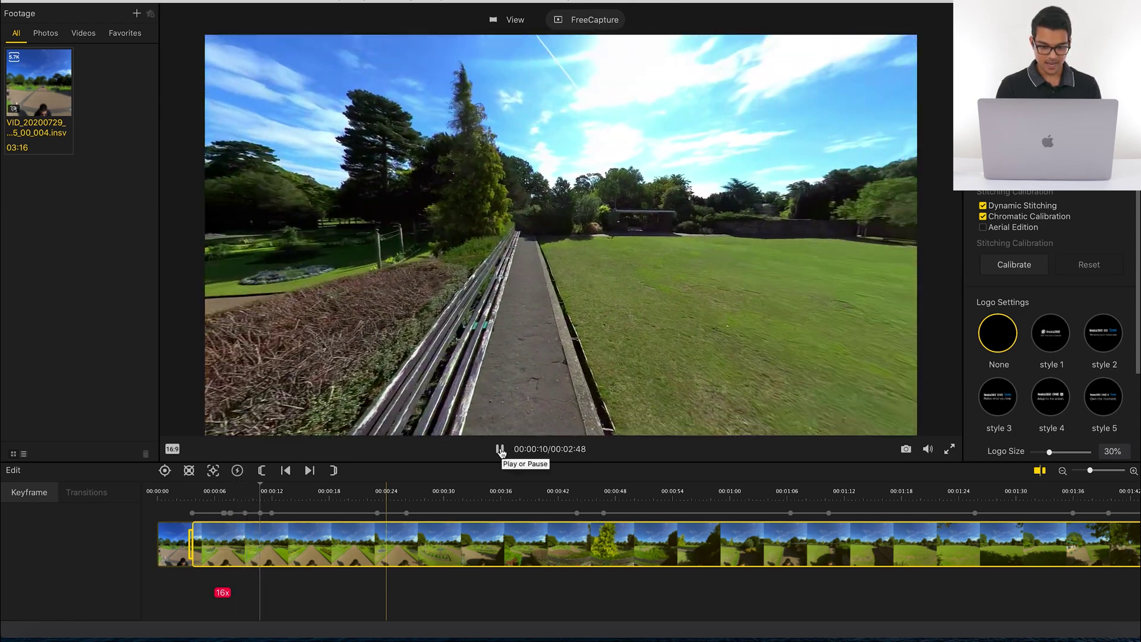
click(501, 450)
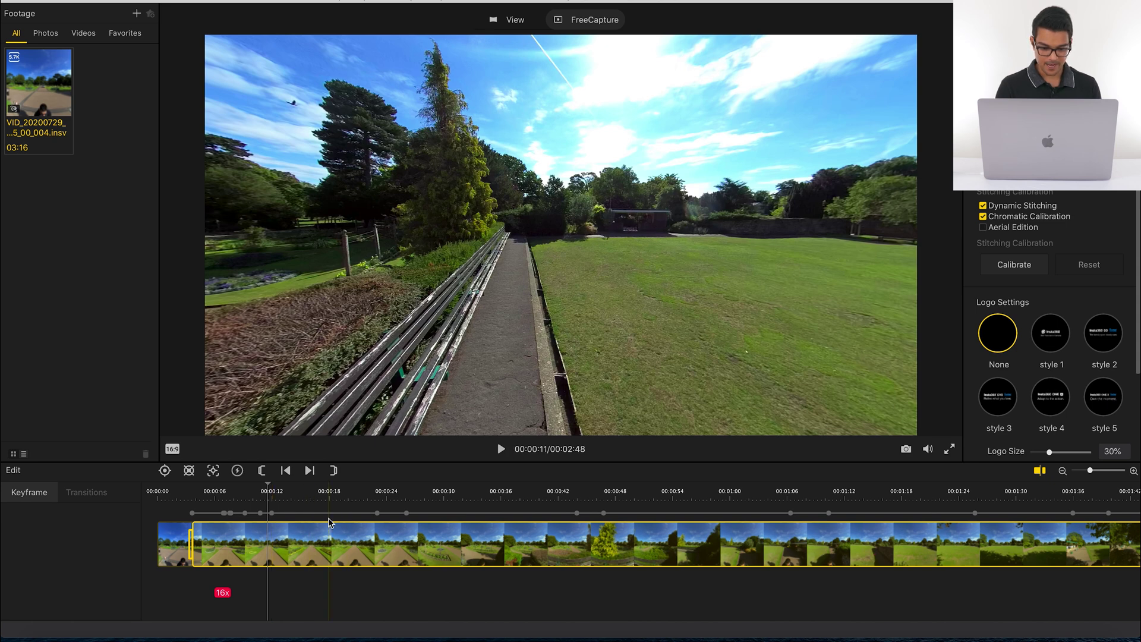
Scan the clip from 0:26 to 2:03 along the church to find where the next speed-up should end
click(406, 488)
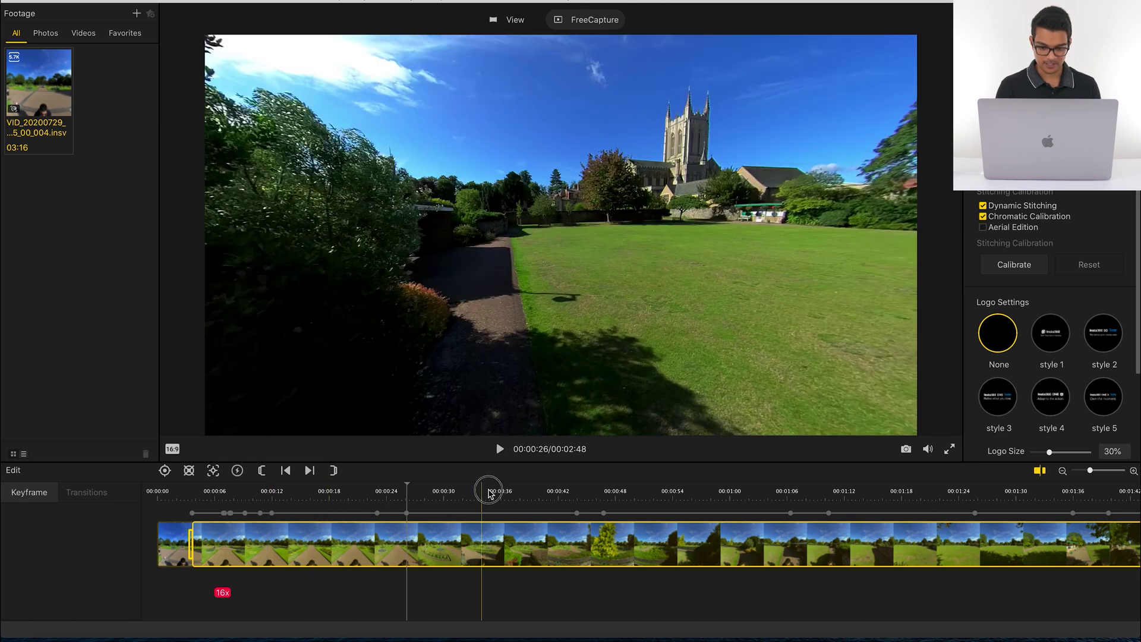
click(538, 490)
click(604, 492)
click(669, 486)
click(714, 499)
click(767, 497)
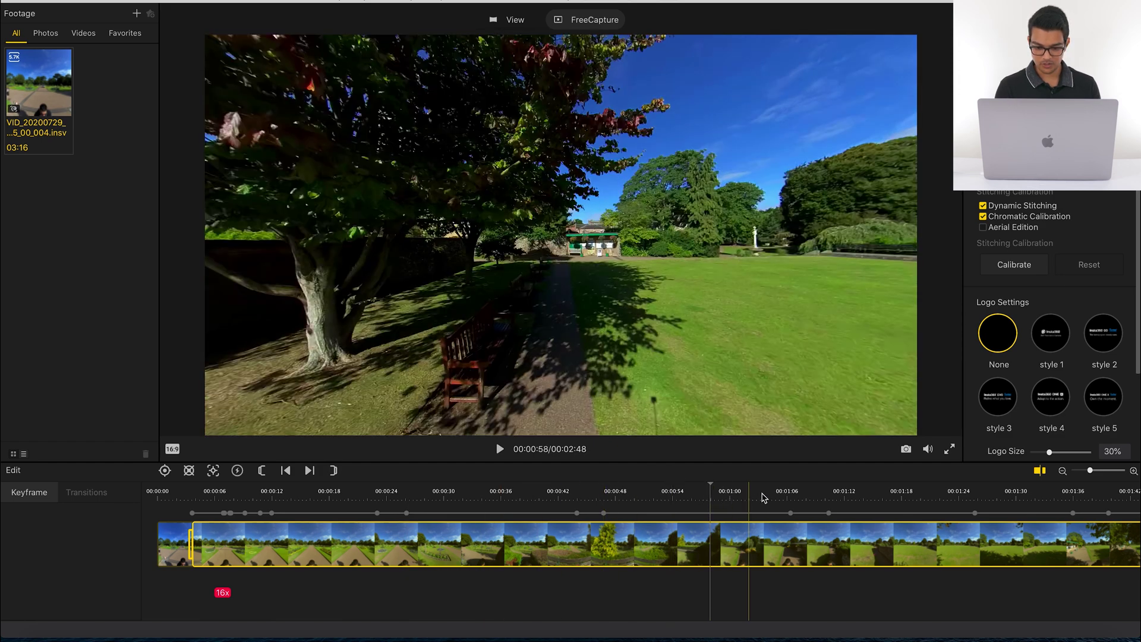
click(824, 497)
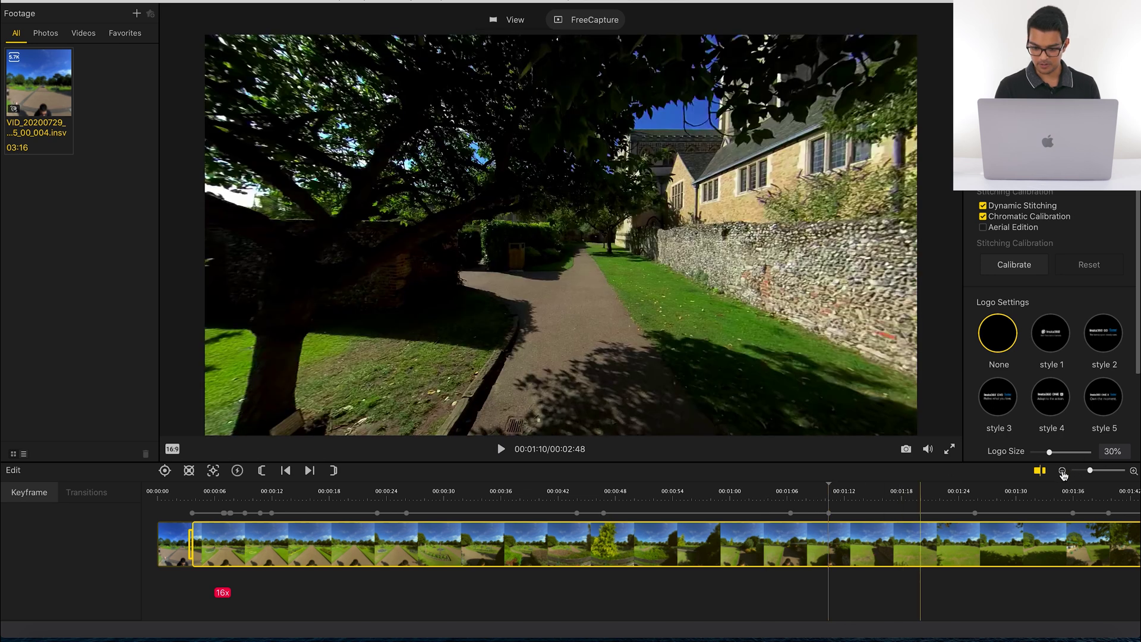
click(1133, 471)
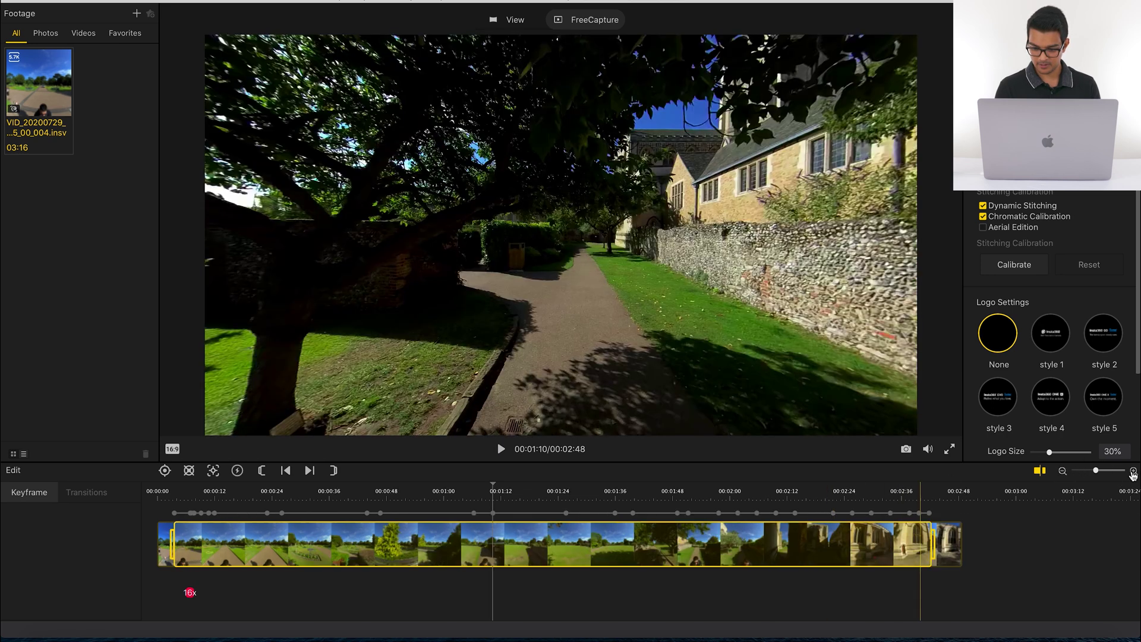
click(556, 499)
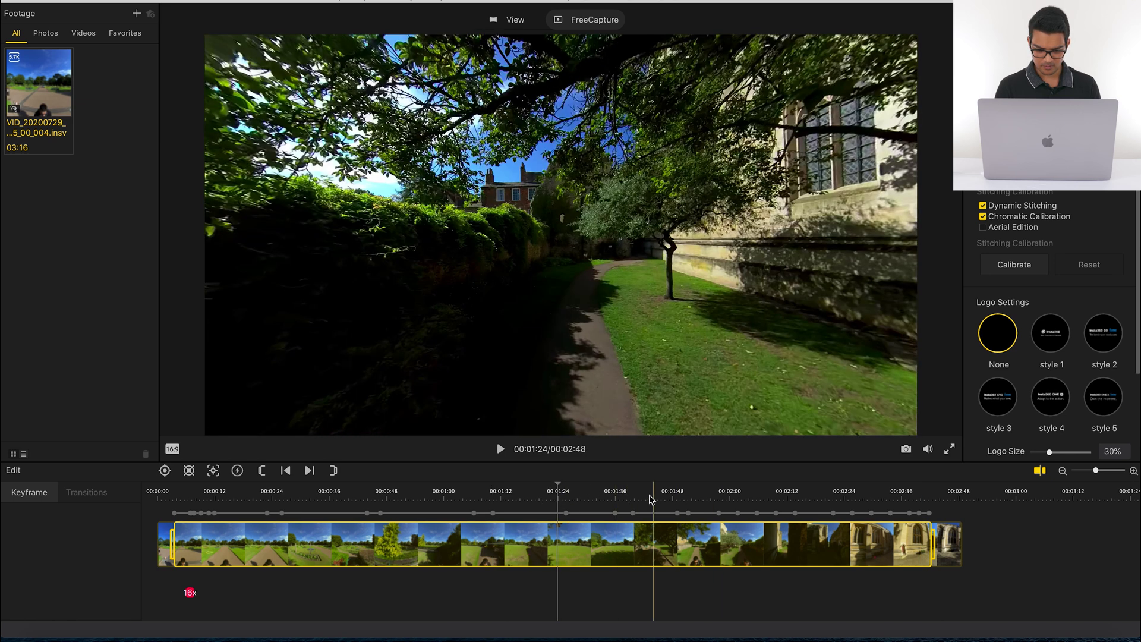
click(719, 497)
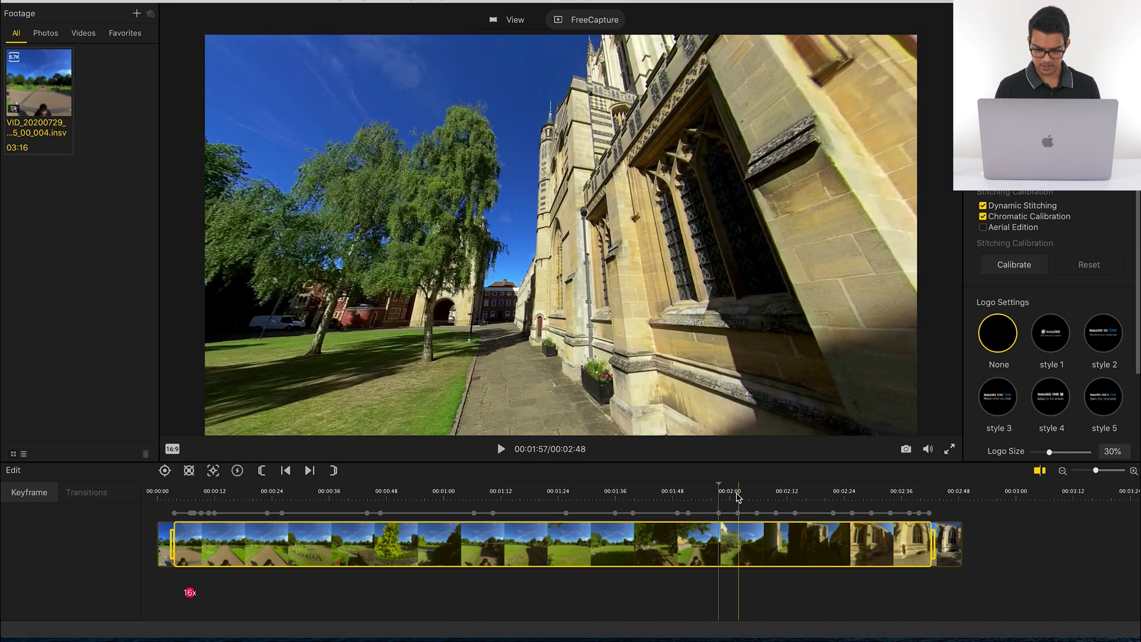
click(738, 497)
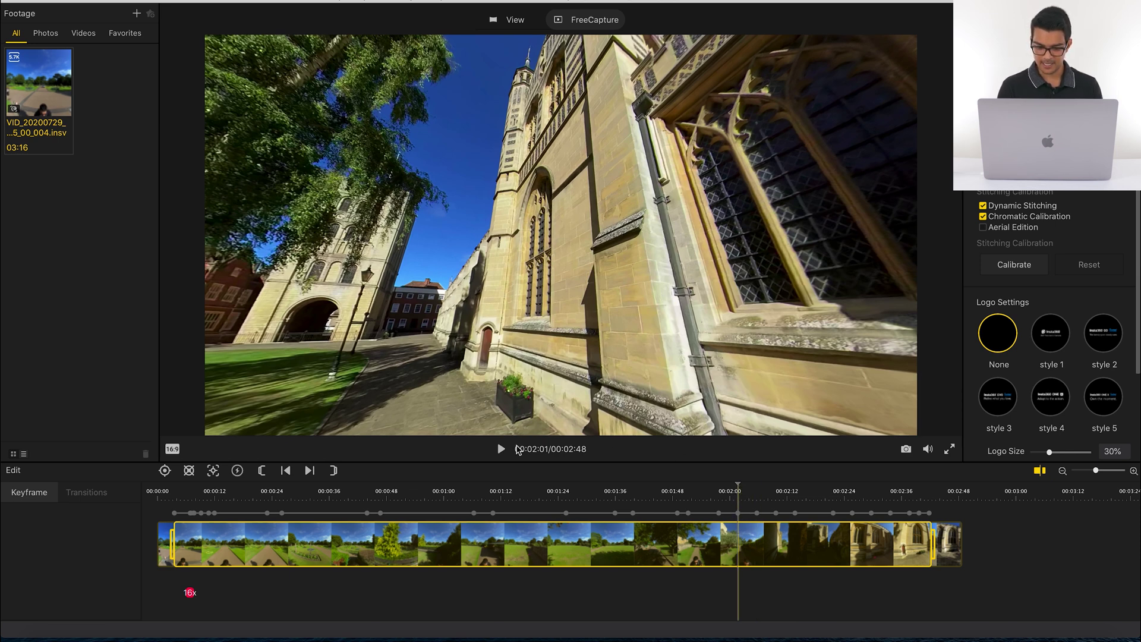
click(501, 449)
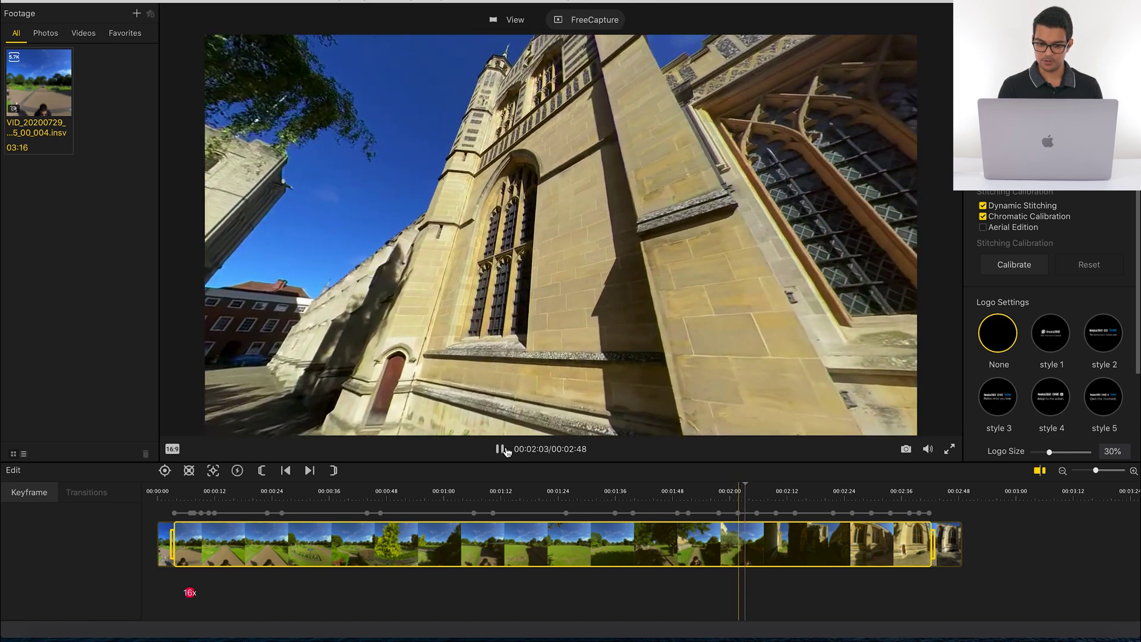
click(502, 450)
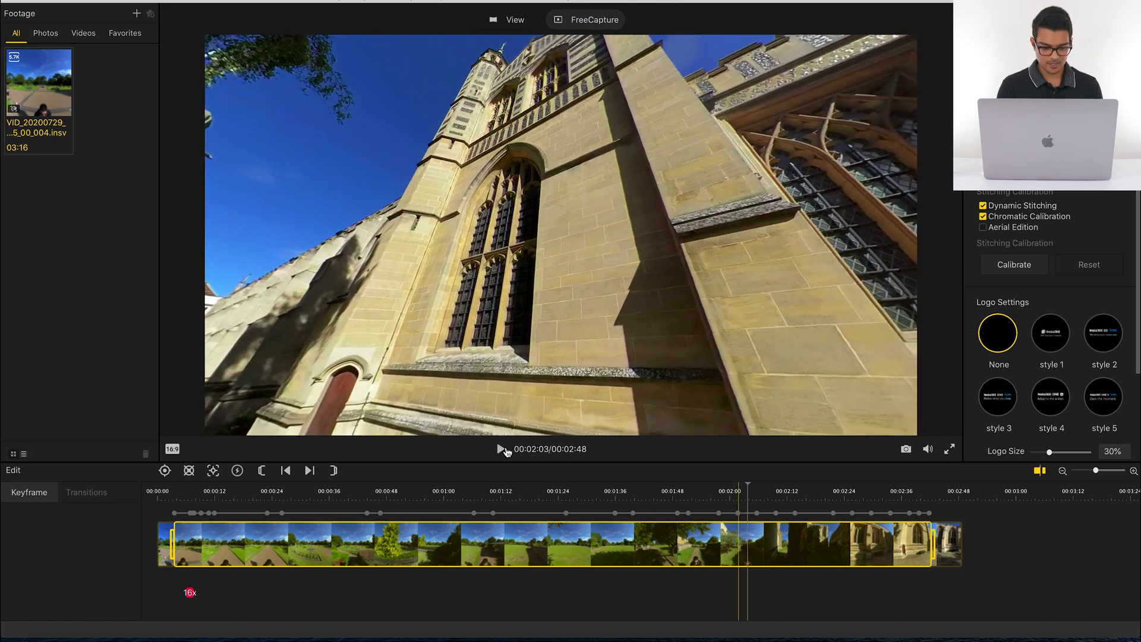
Add a timeshift segment from 0:12 to about 2:01 and set its speed to 16x
click(216, 499)
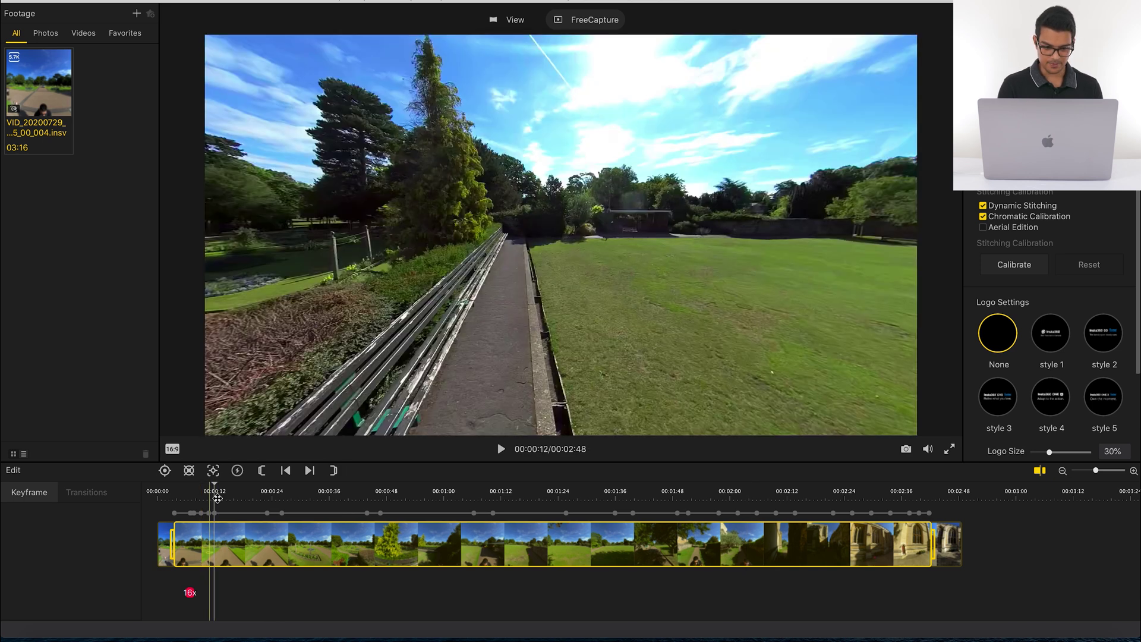
click(237, 471)
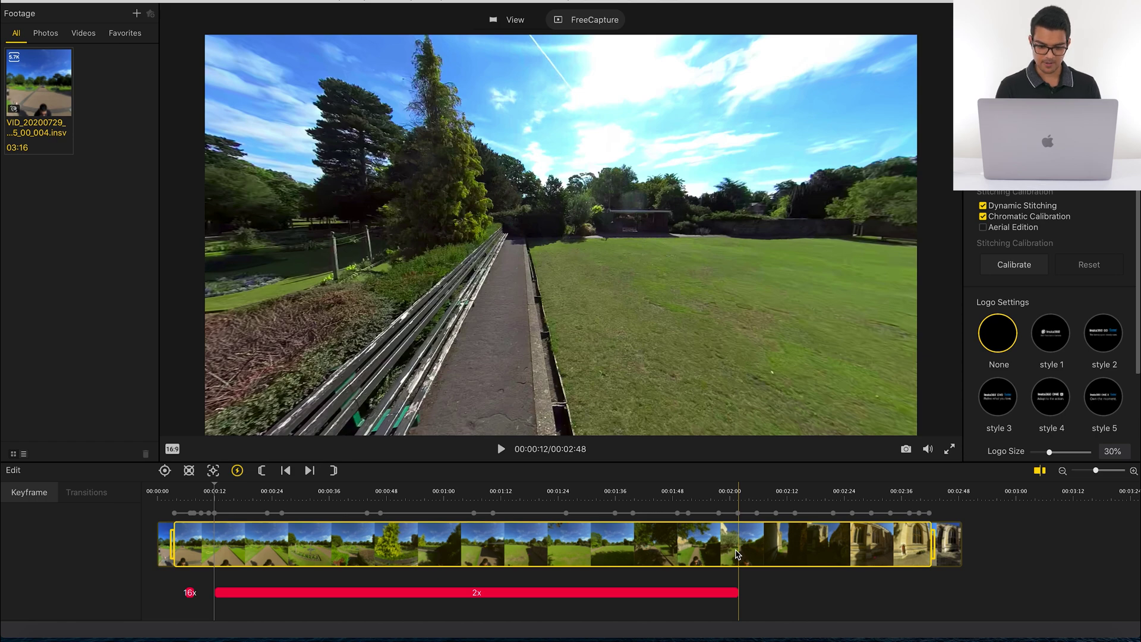
click(737, 553)
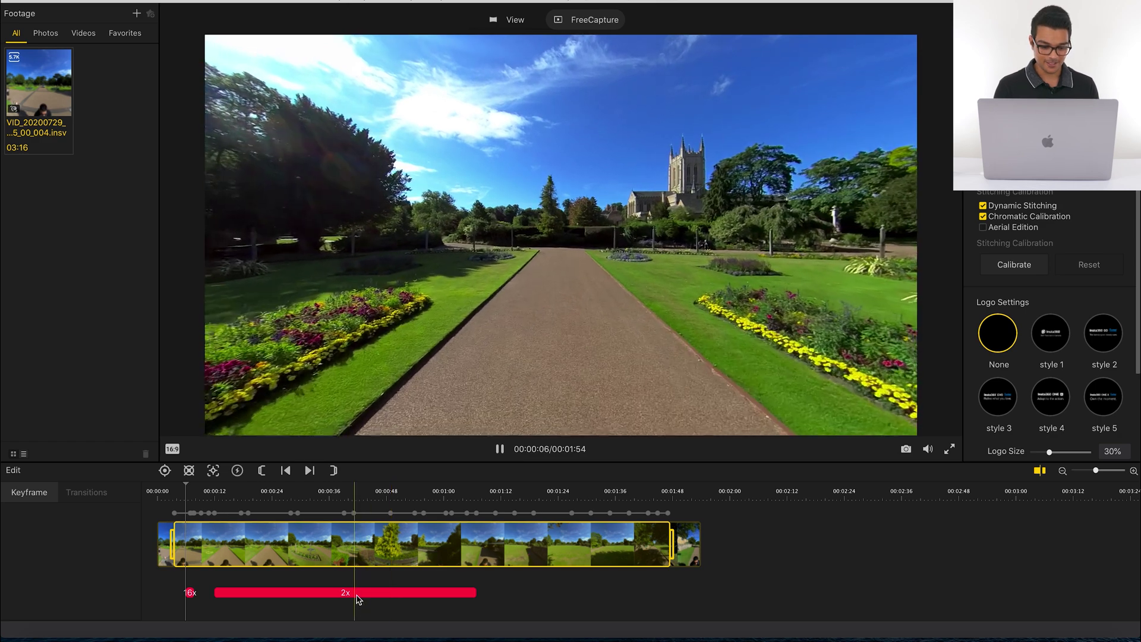
click(356, 593)
click(269, 468)
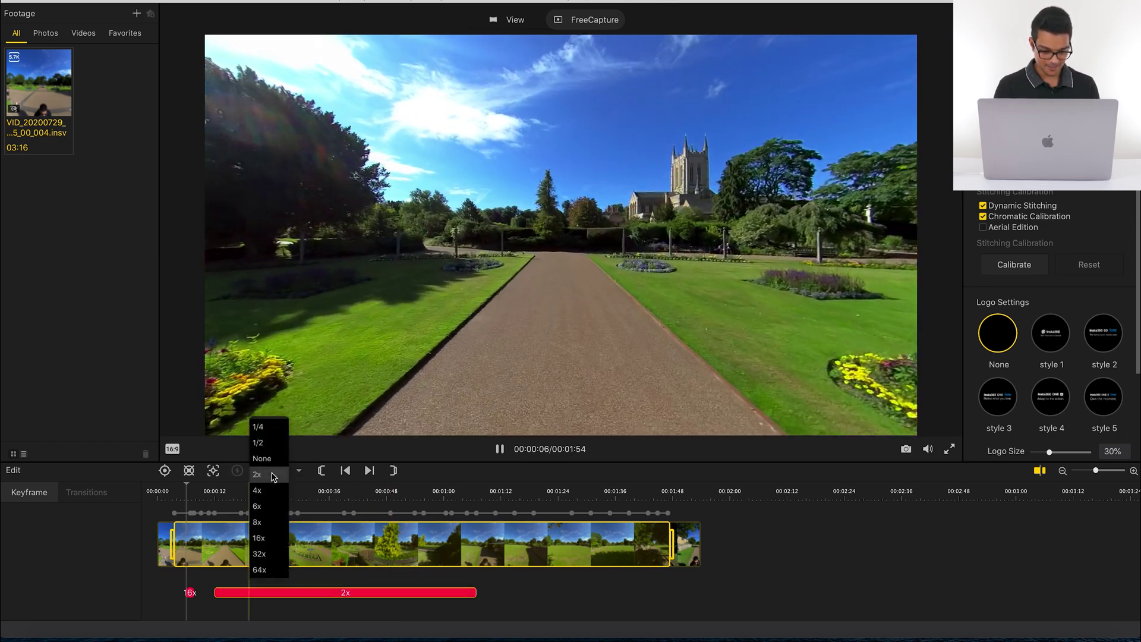
click(269, 538)
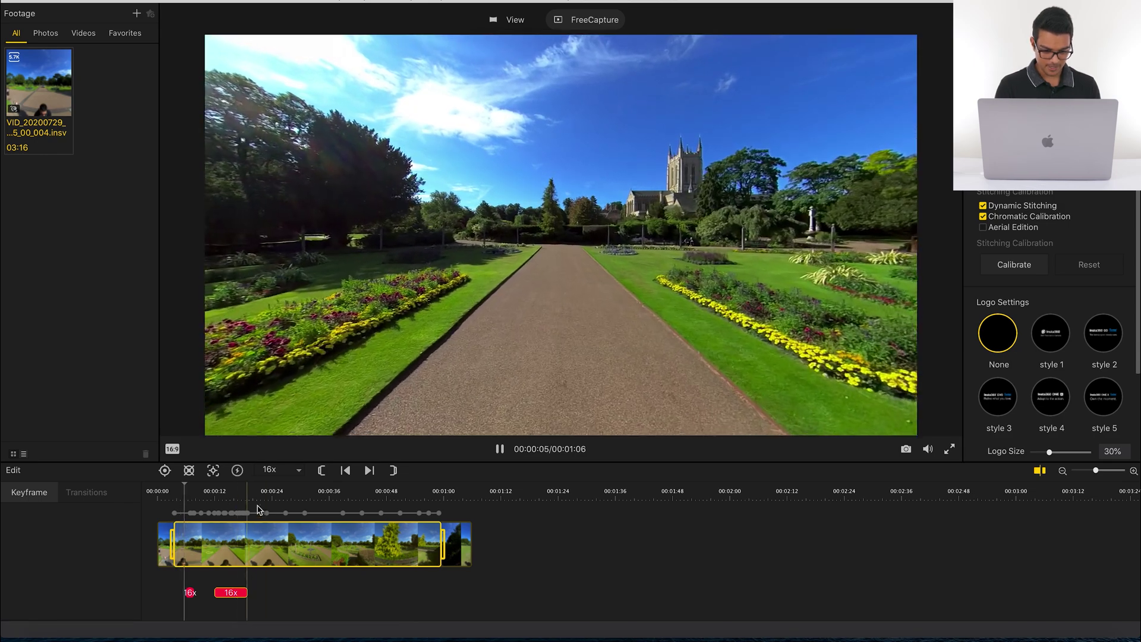
Review the shortened clip from 0:17 past the church window to the tower at 0:43 to find another section to speed up
key(space)
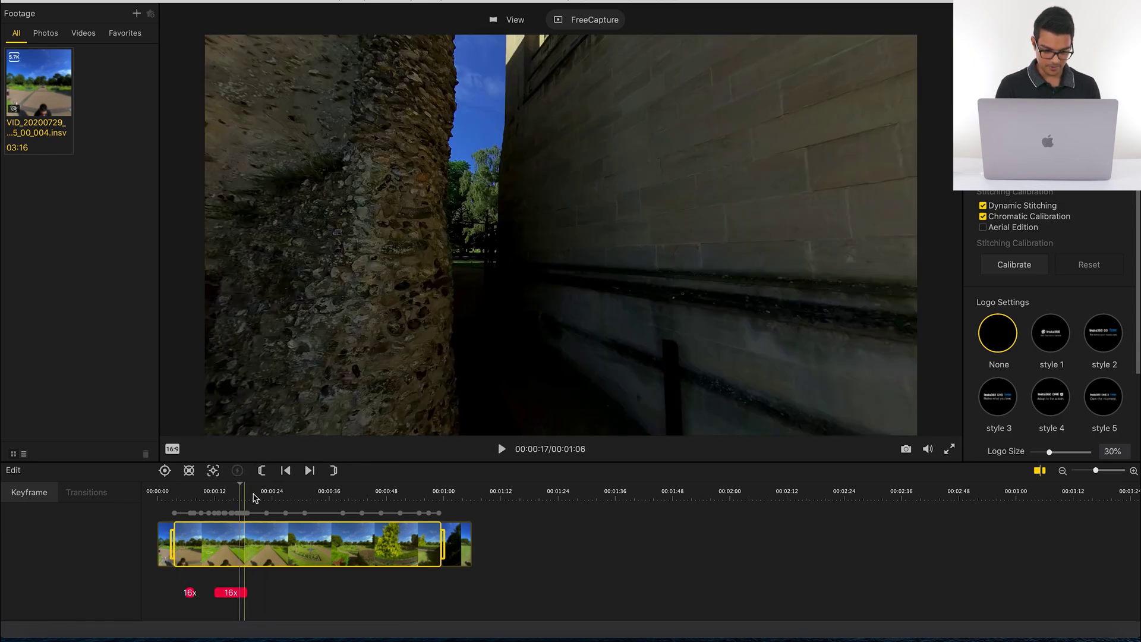
click(248, 496)
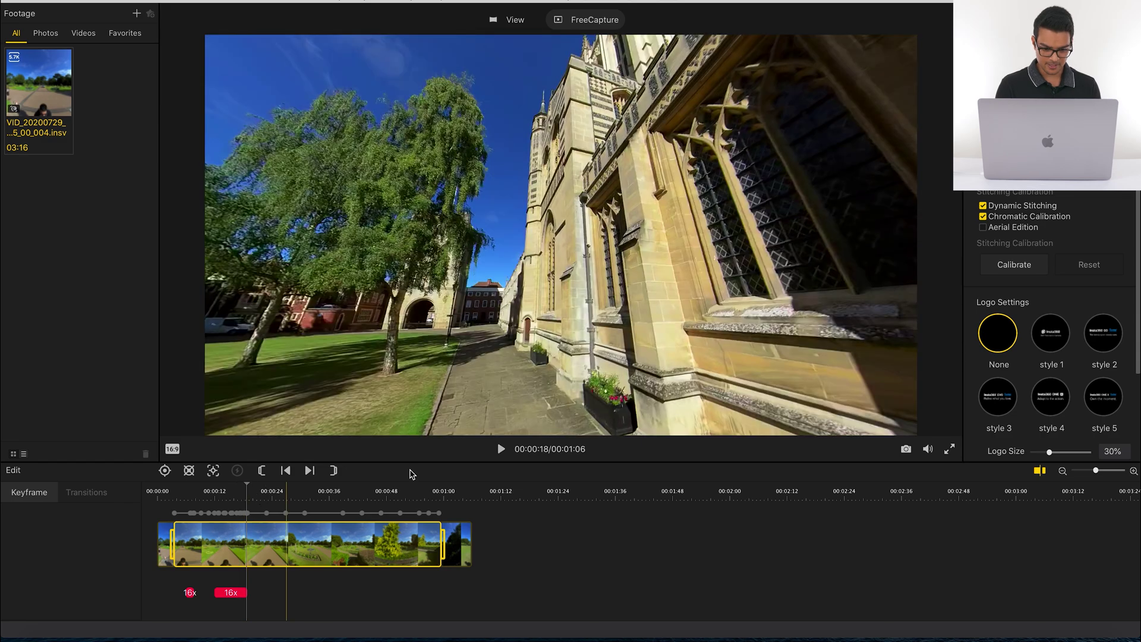
click(502, 450)
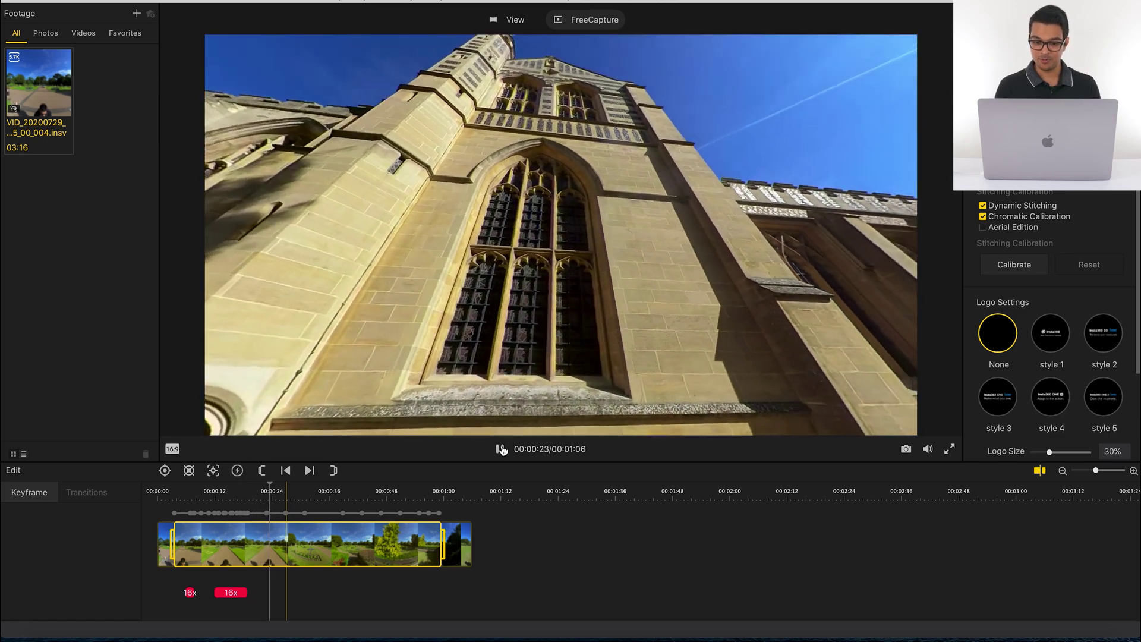
click(502, 449)
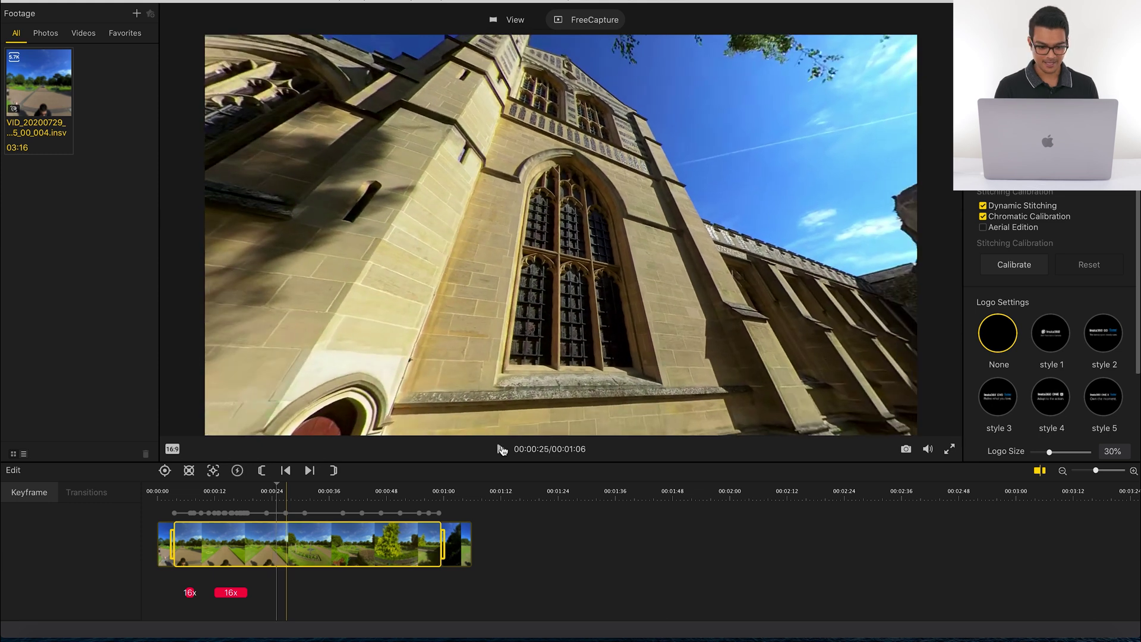
click(286, 515)
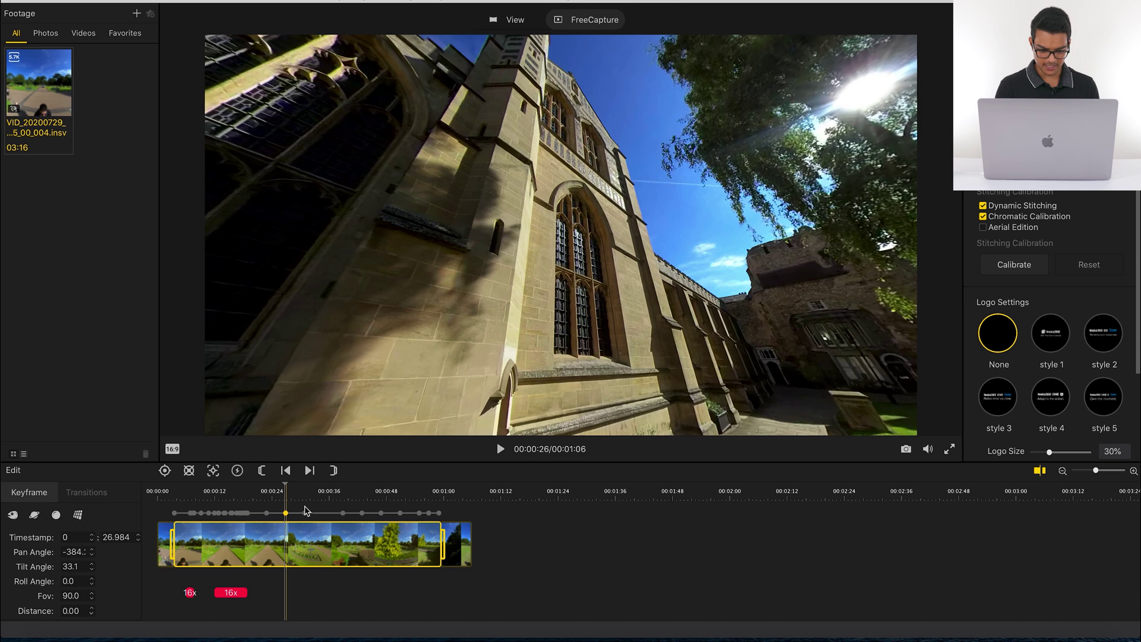
click(341, 499)
click(362, 493)
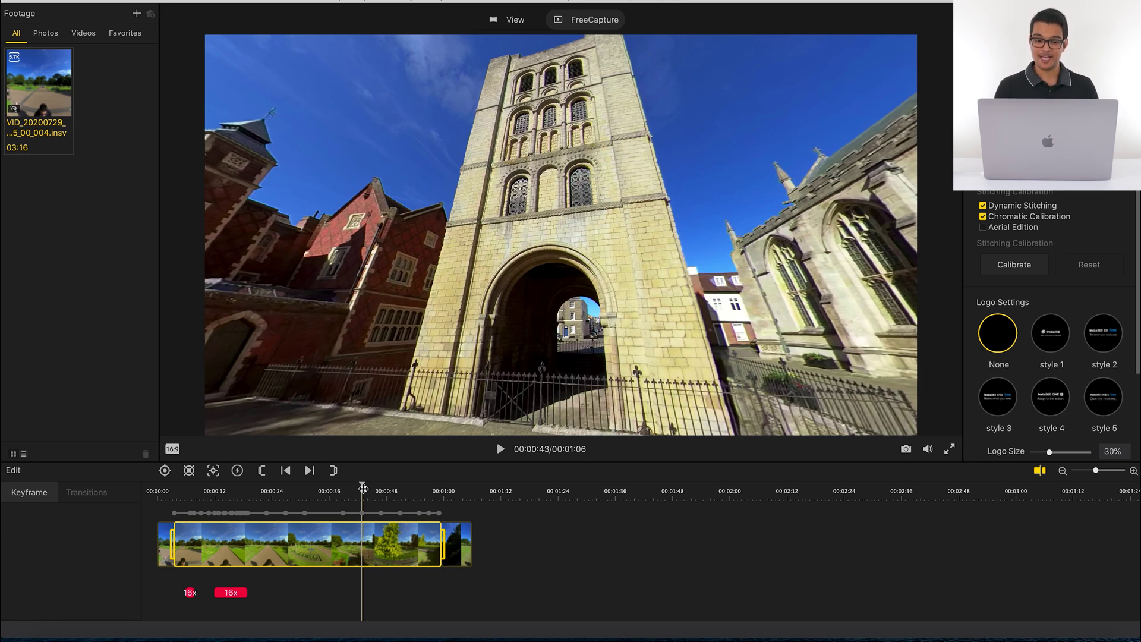
Add a timeshift segment from the church window at 0:23 to the tower at about 0:43 and set its speed to 16x
drag(362, 488, 269, 498)
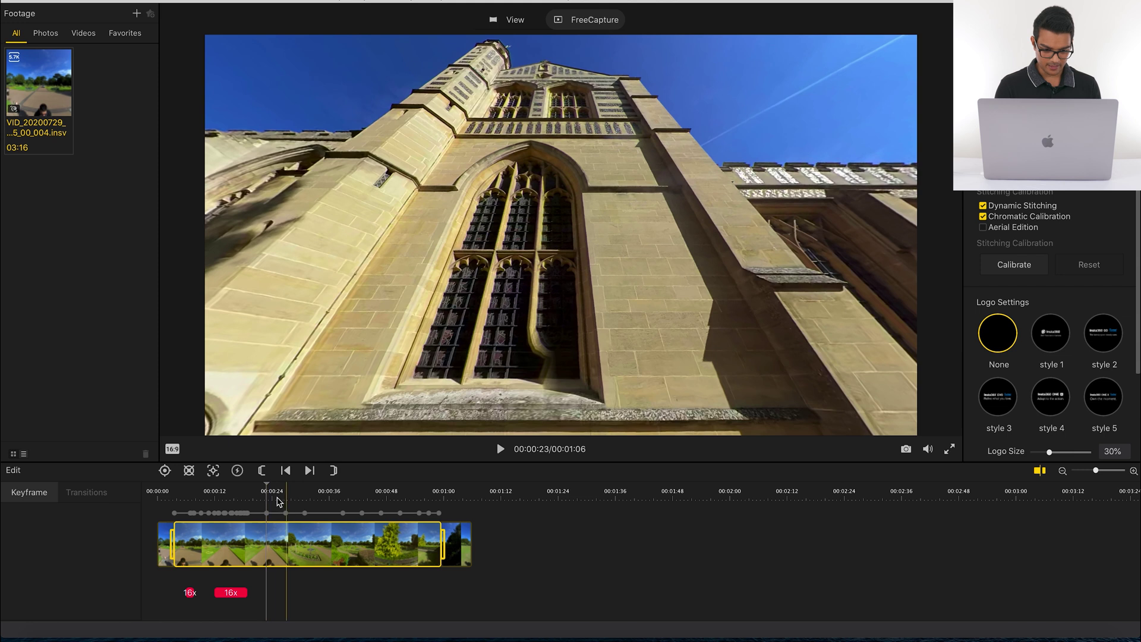
click(237, 471)
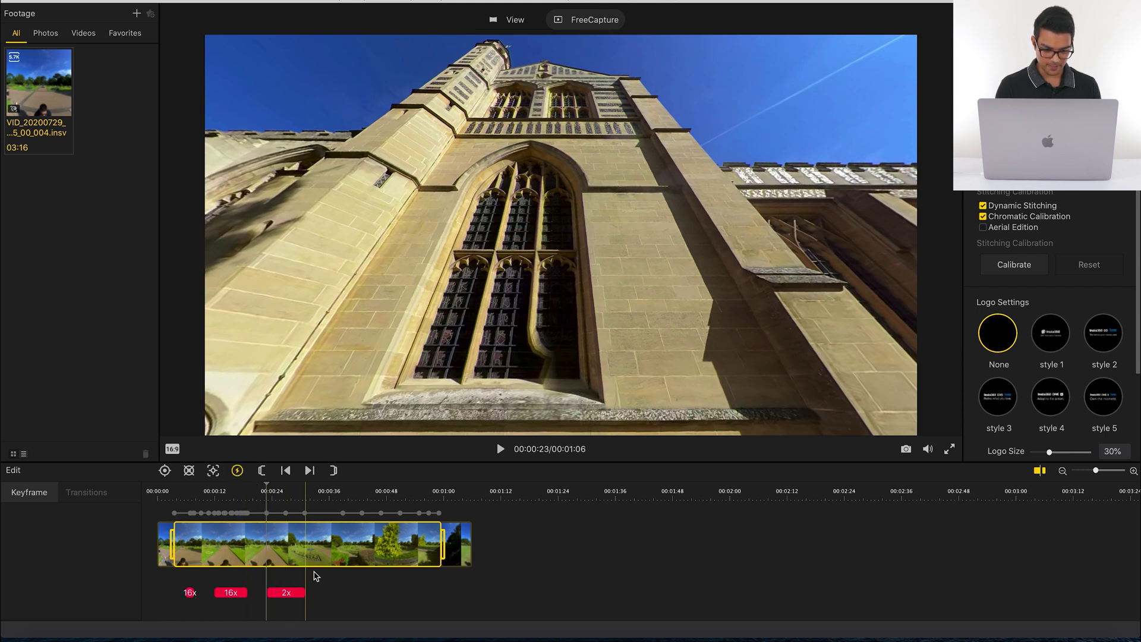
click(361, 551)
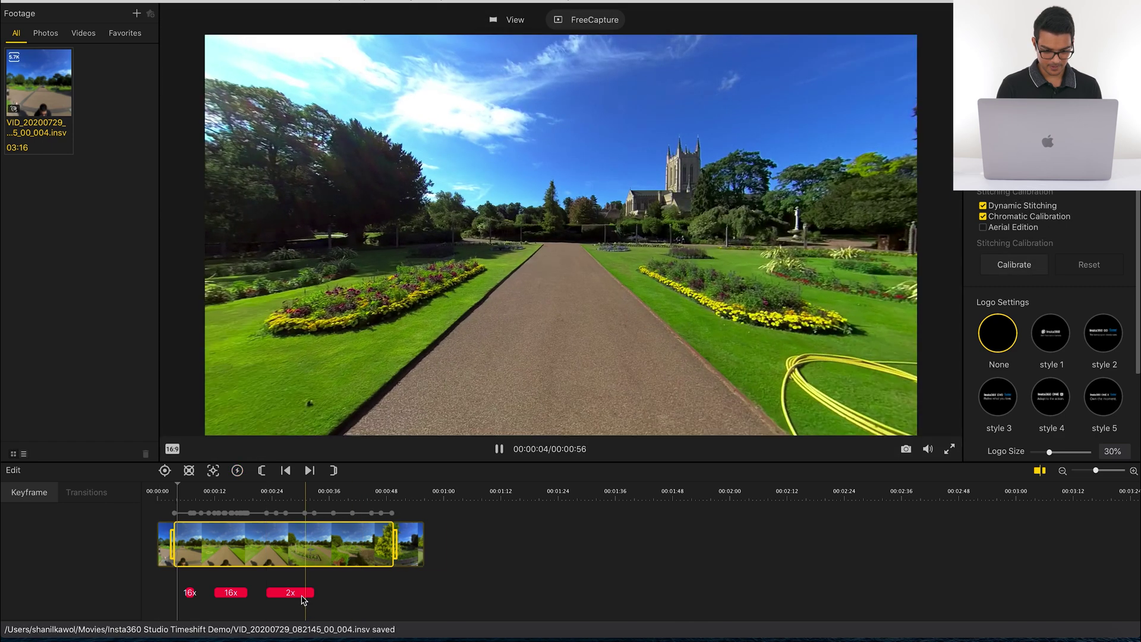
click(293, 593)
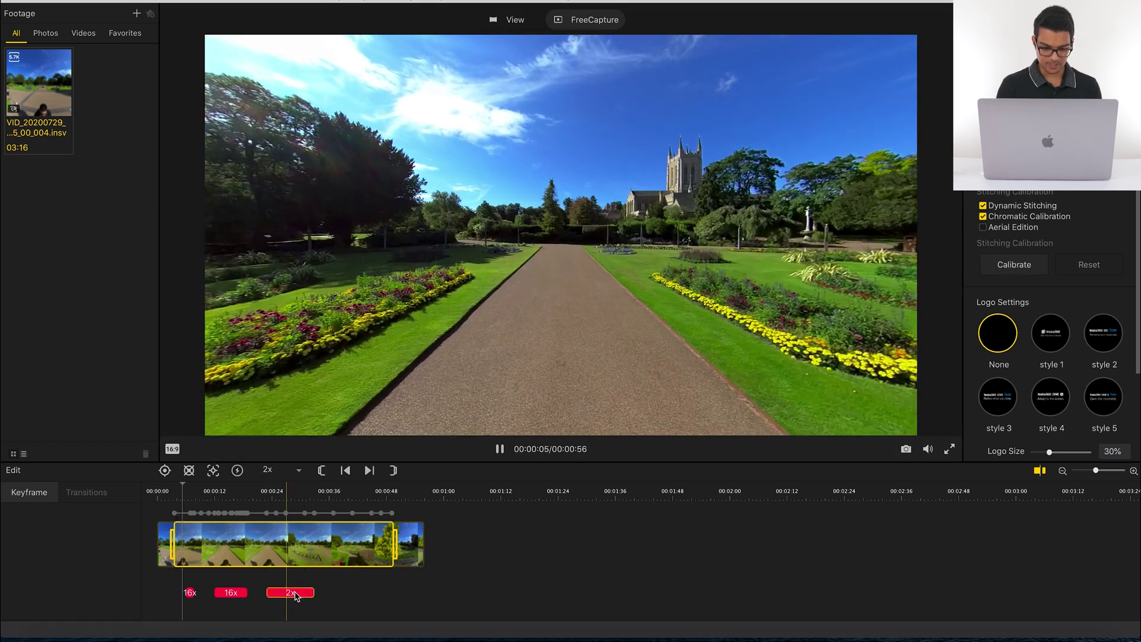
click(285, 471)
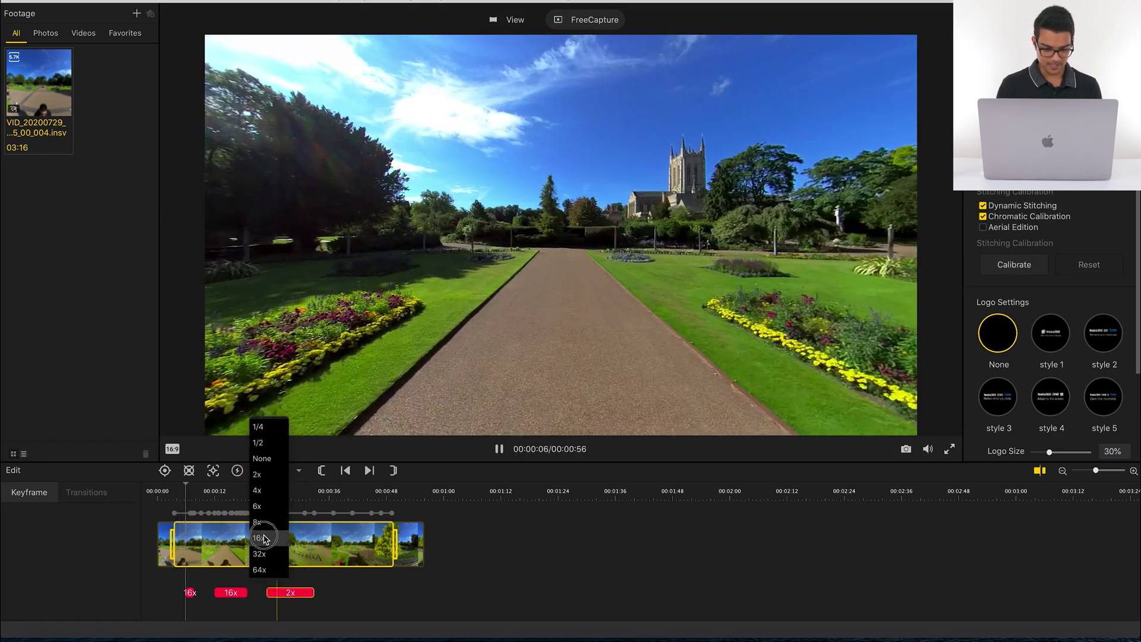
click(262, 538)
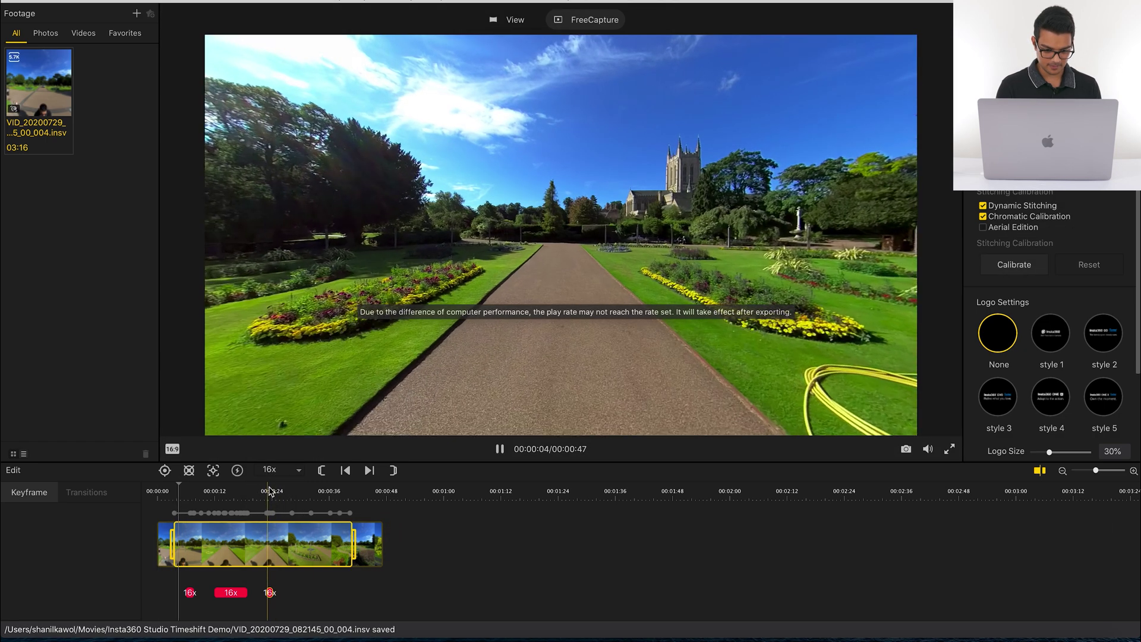
Preview the clip from the end of the third 16x segment at 0:24 to 0:26 on the archway tower
click(273, 492)
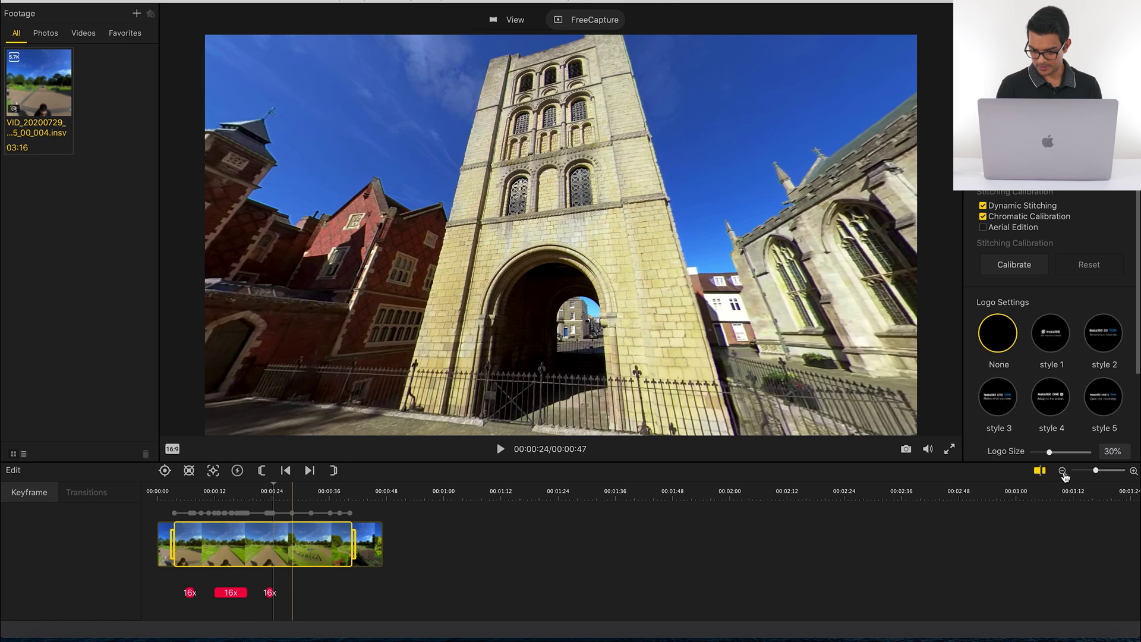
click(1063, 471)
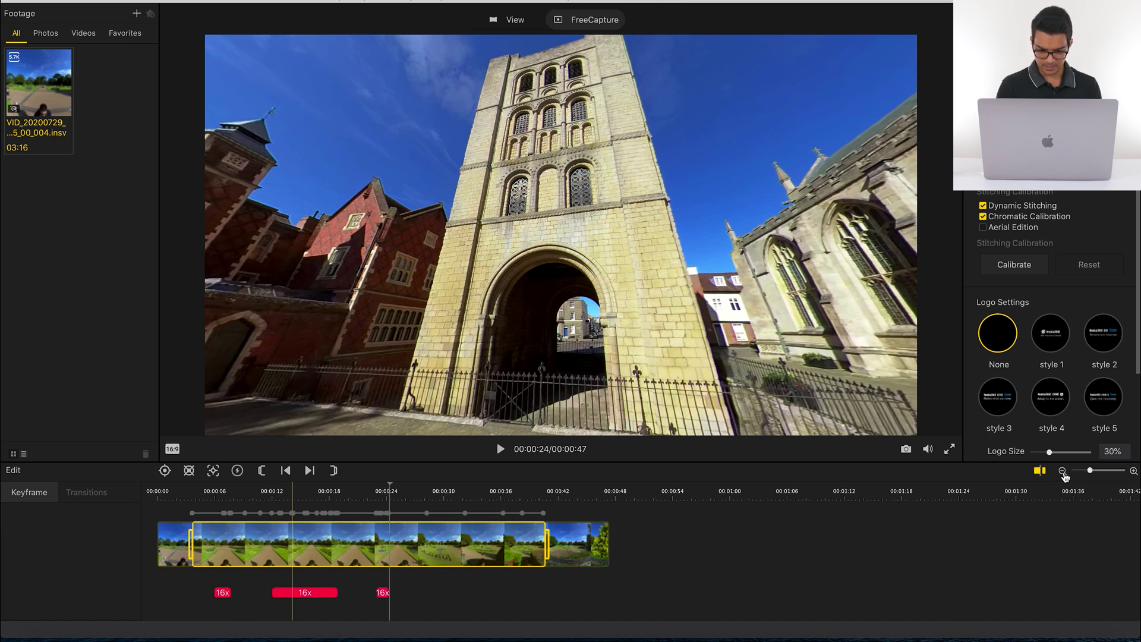
click(1062, 471)
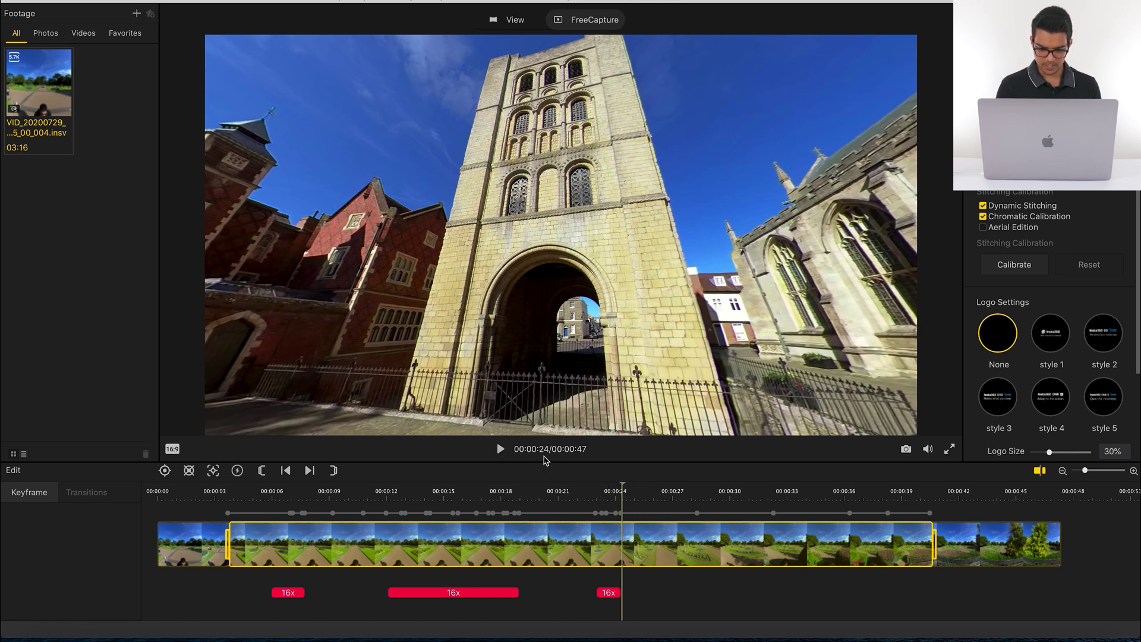
click(502, 451)
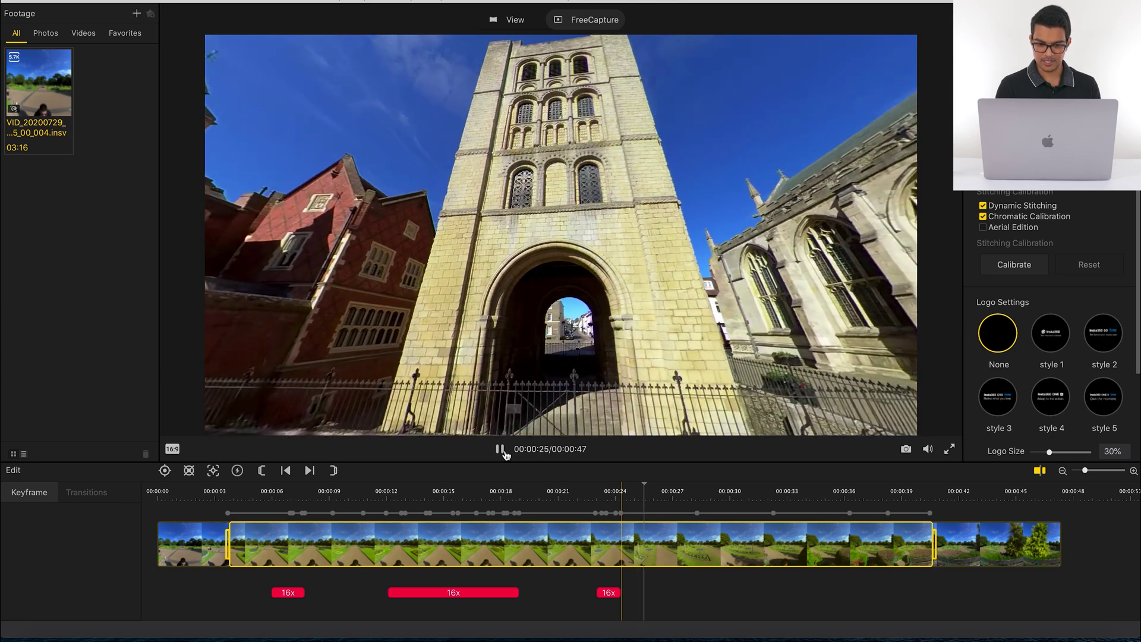
click(502, 450)
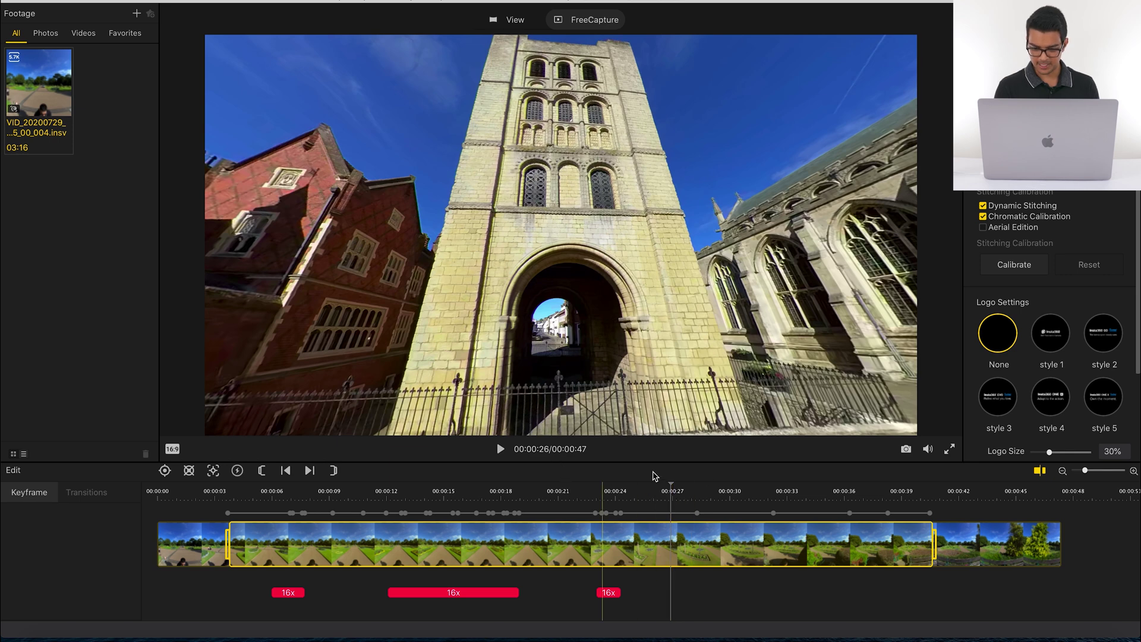
Add a timeshift segment from the archway tower at 0:26 to about 0:38, set its speed to 16x and pause playback
click(887, 496)
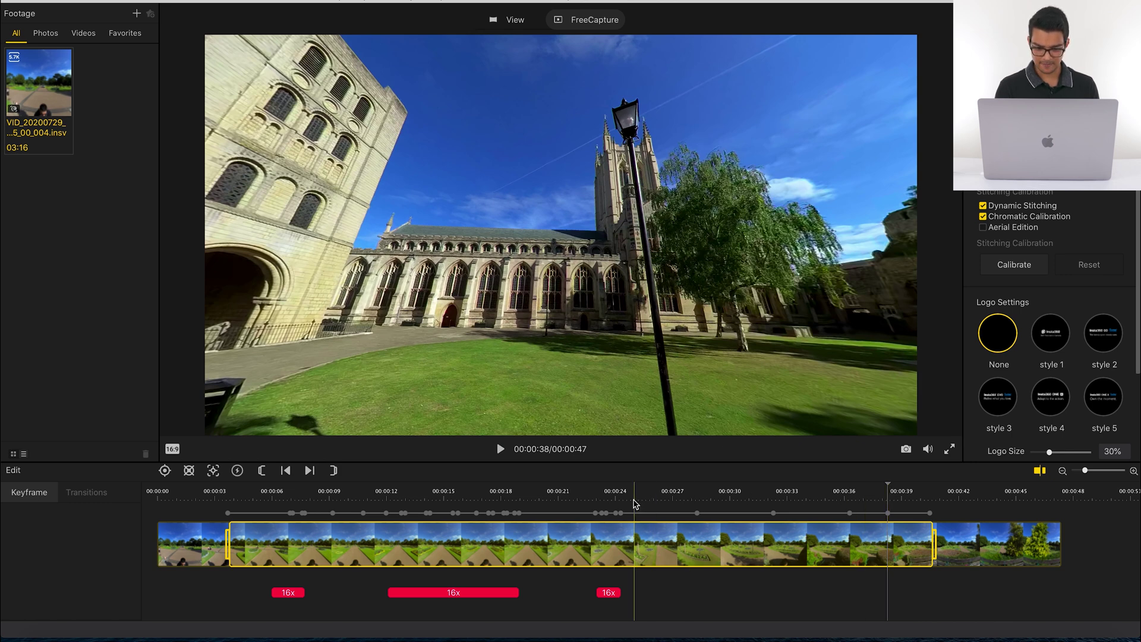
drag(633, 501, 647, 498)
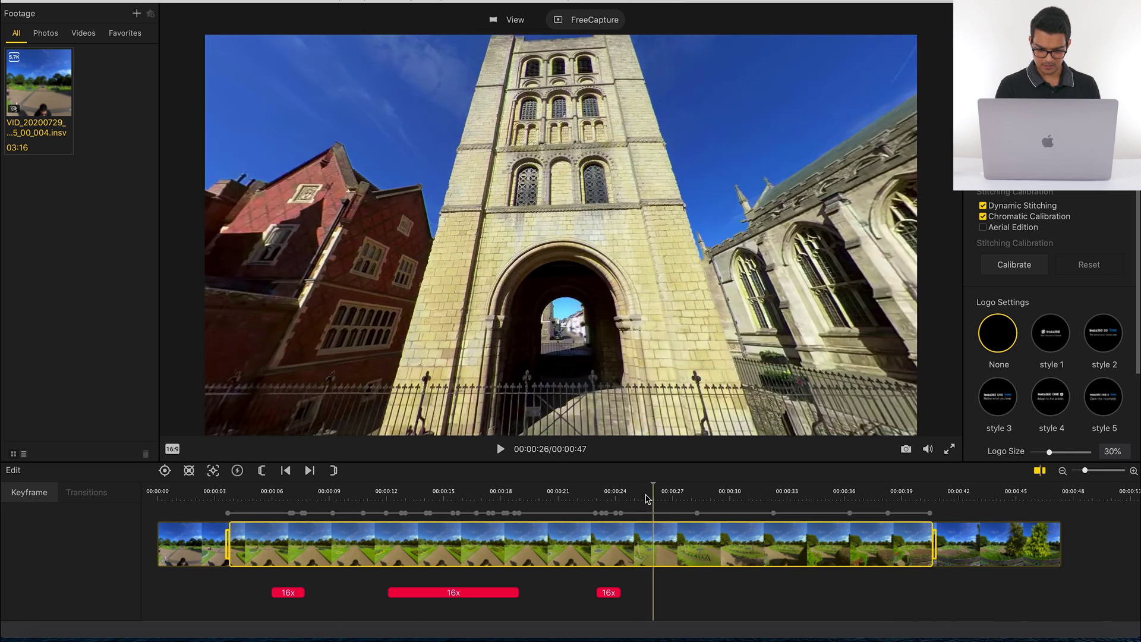
click(237, 471)
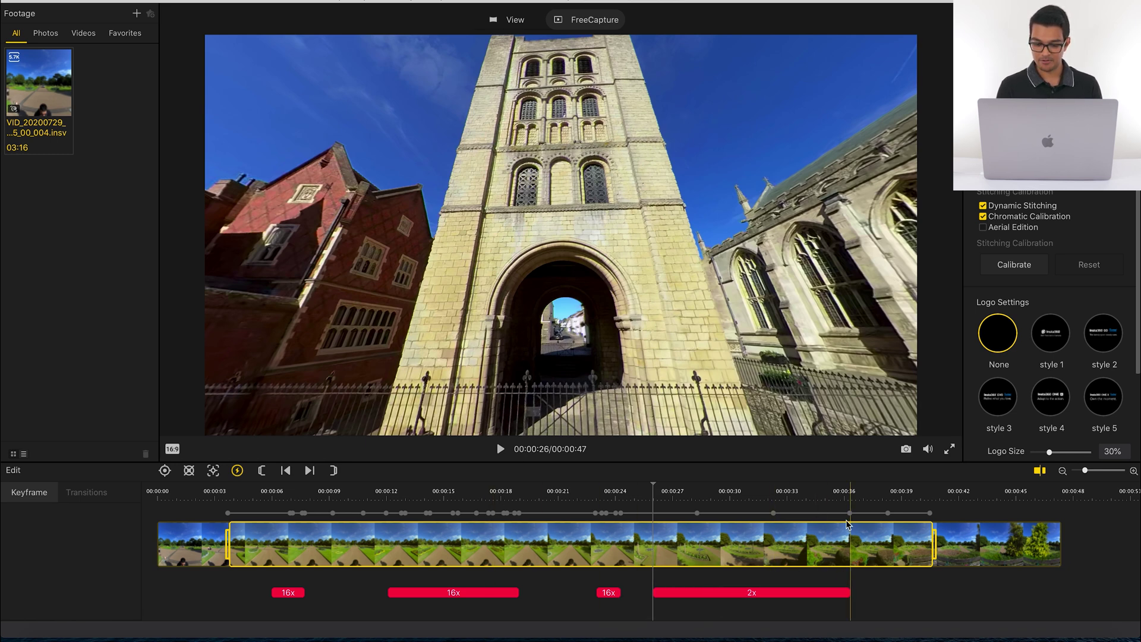
key(Delete)
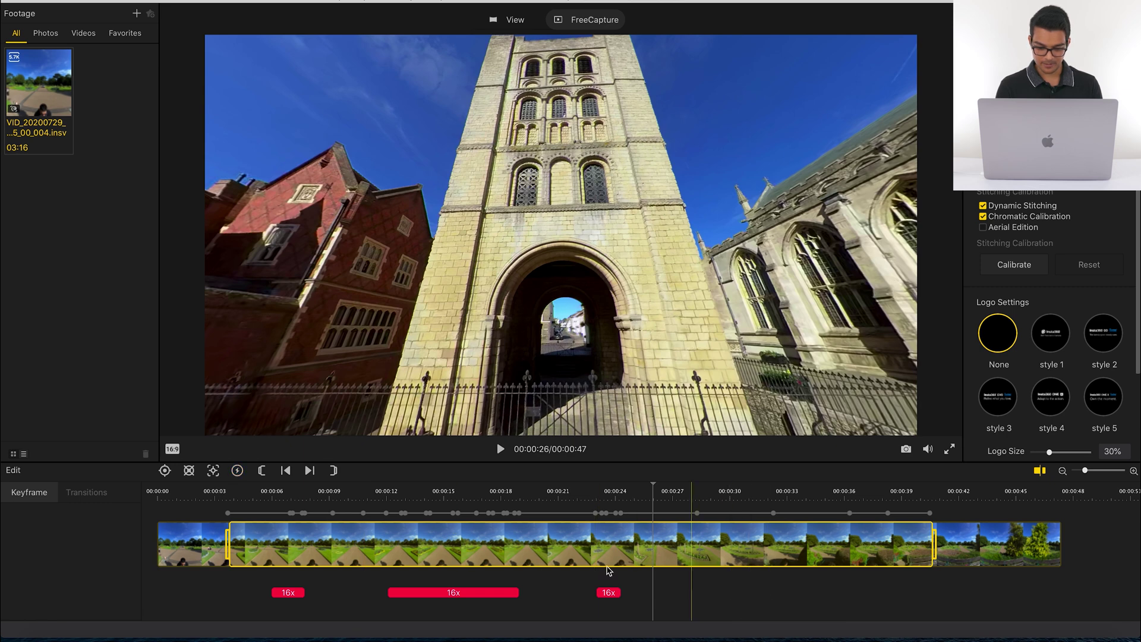
drag(653, 594, 885, 554)
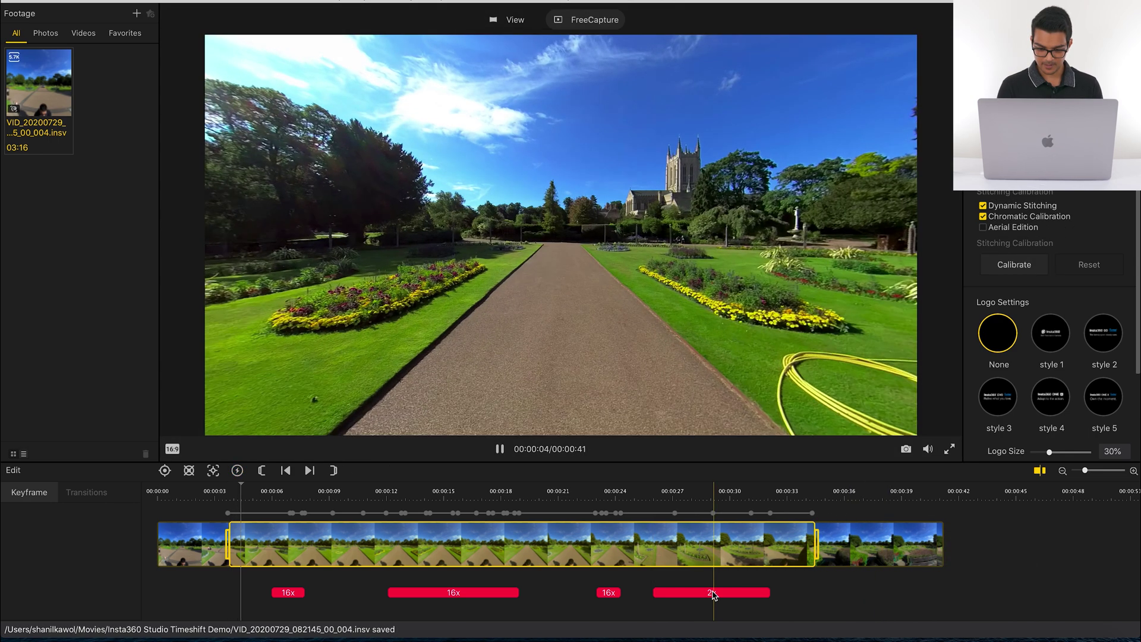
click(713, 592)
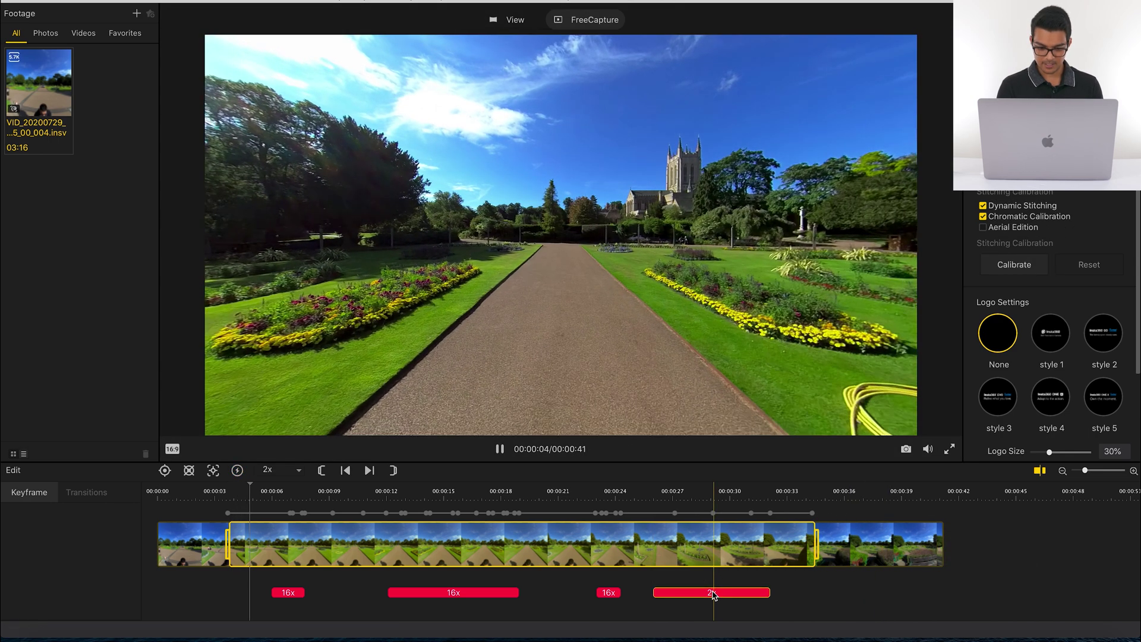
click(282, 472)
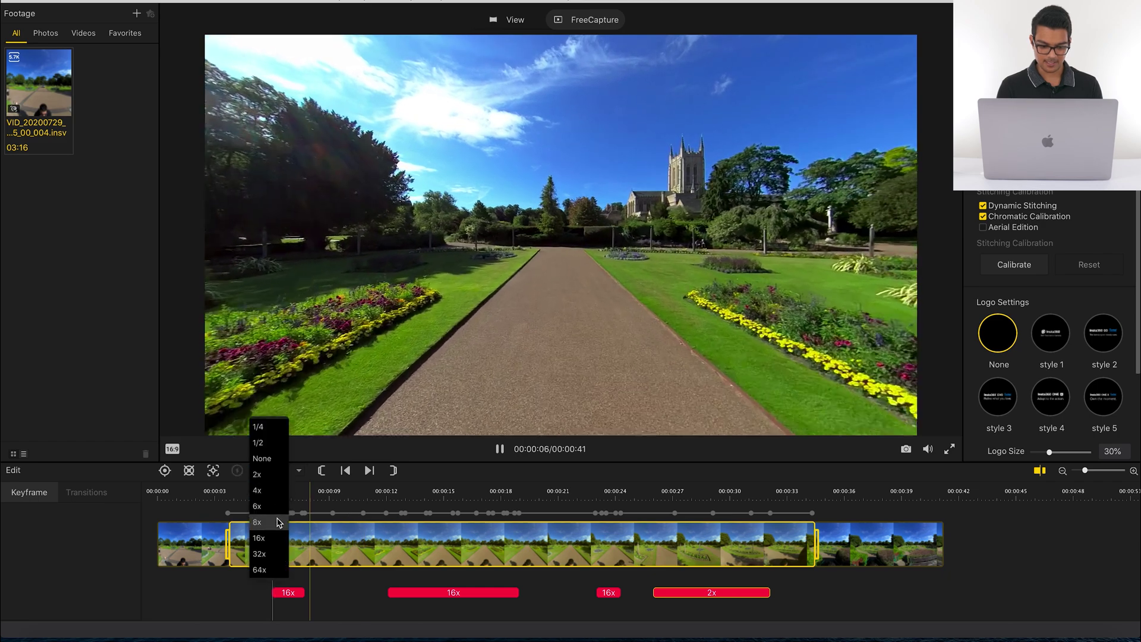
click(272, 541)
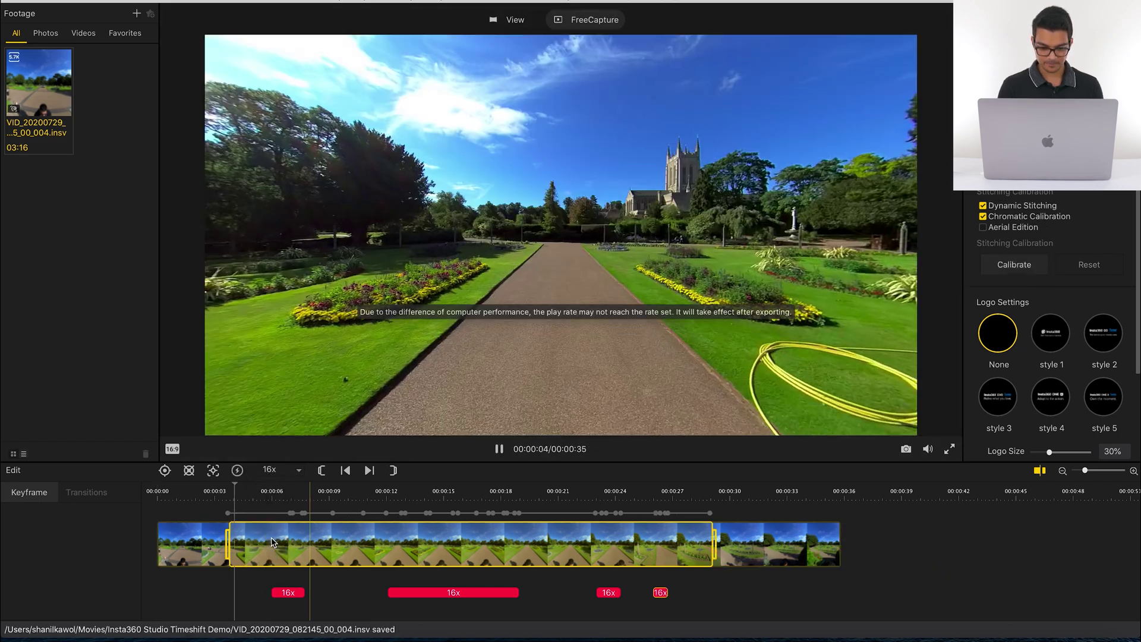
click(500, 449)
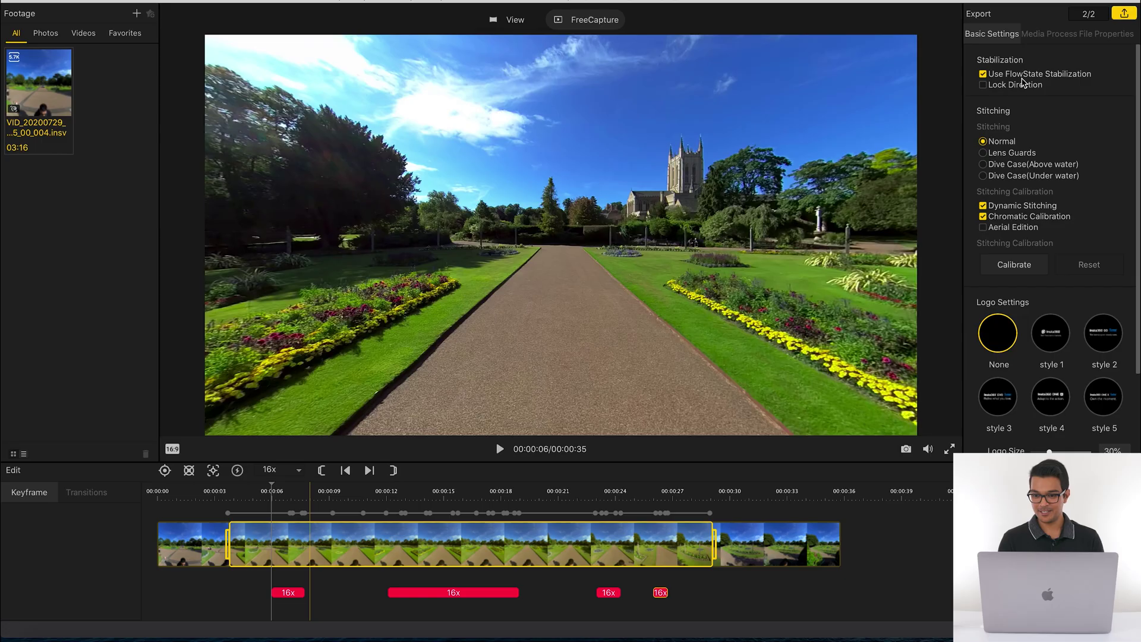
Export the video at 3840 x 2160 with H.265 encoding and a bitrate of 200 Mbps
click(1122, 15)
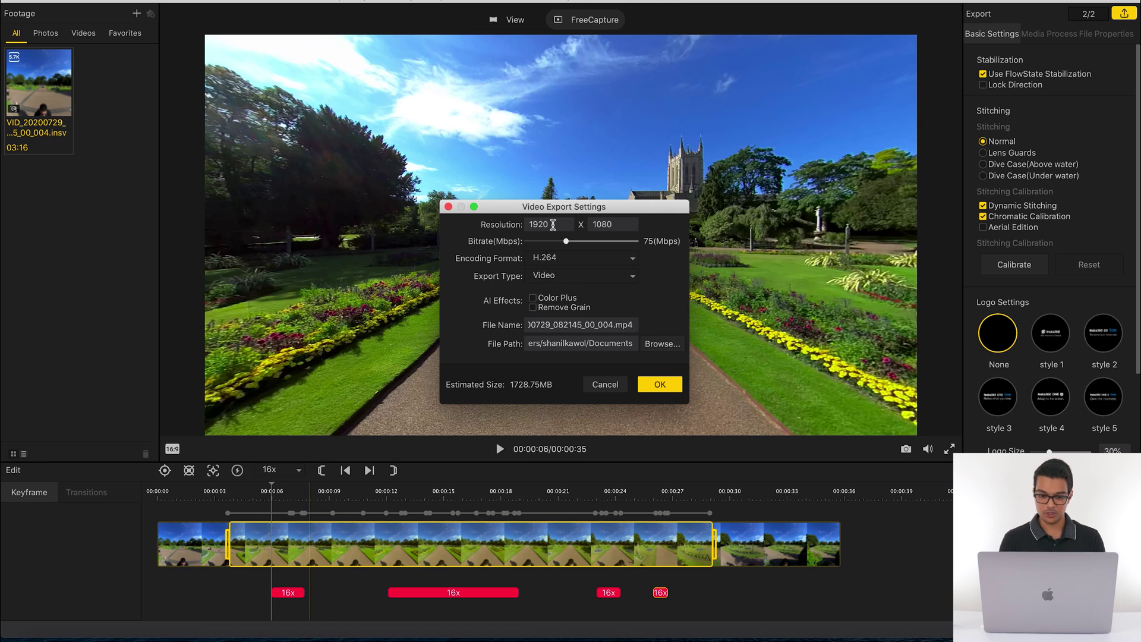
drag(554, 225, 474, 229)
text(3840)
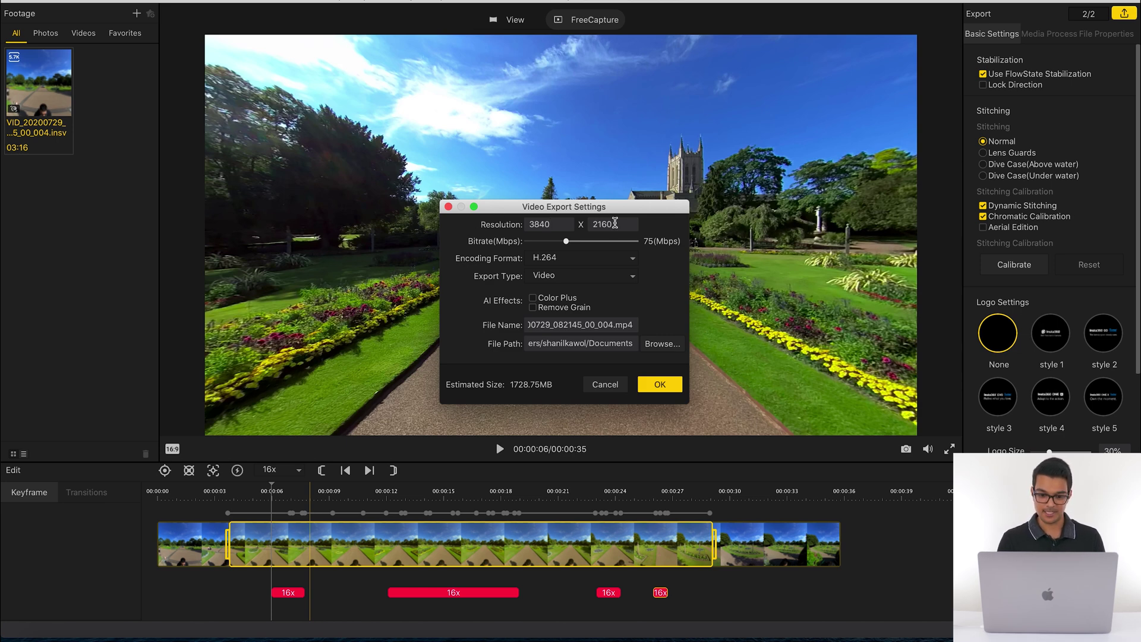
click(546, 258)
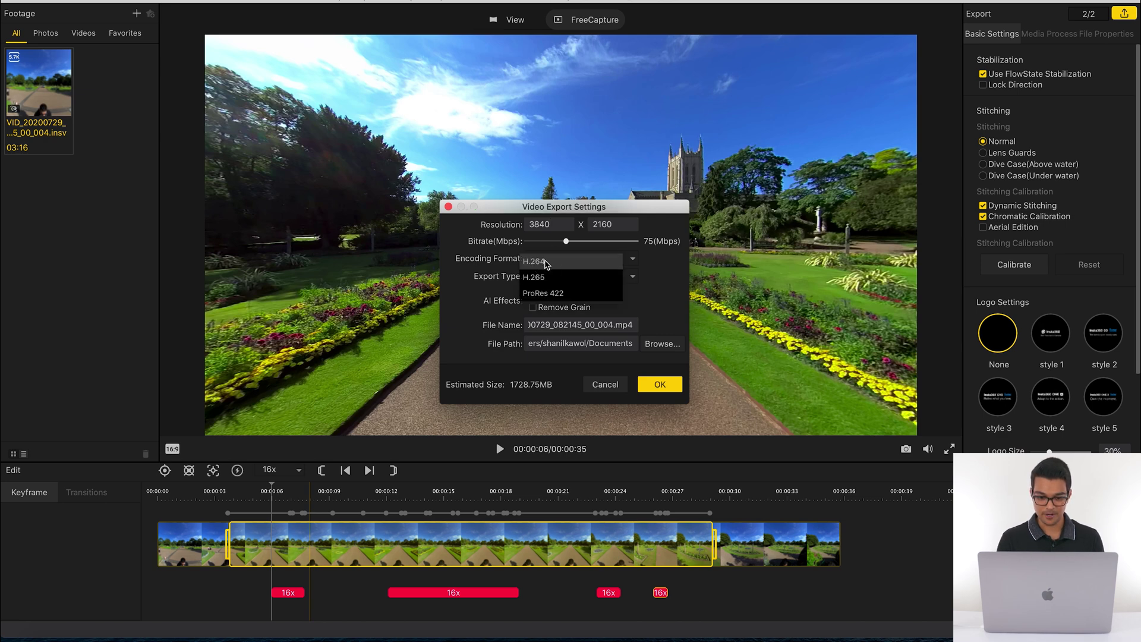
click(542, 276)
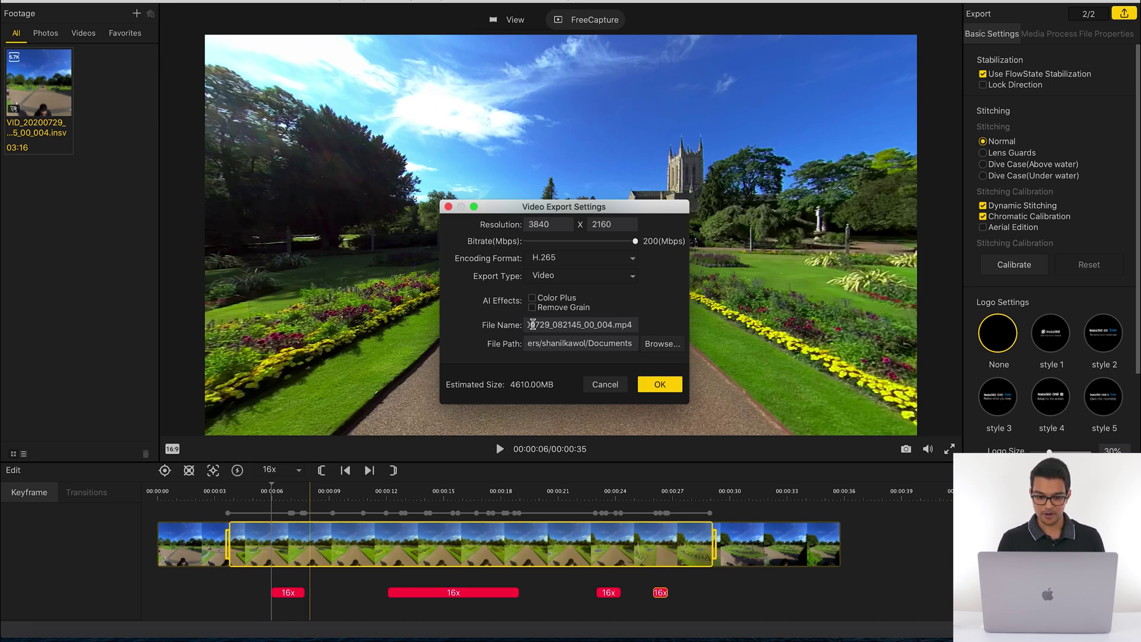
click(647, 388)
click(663, 357)
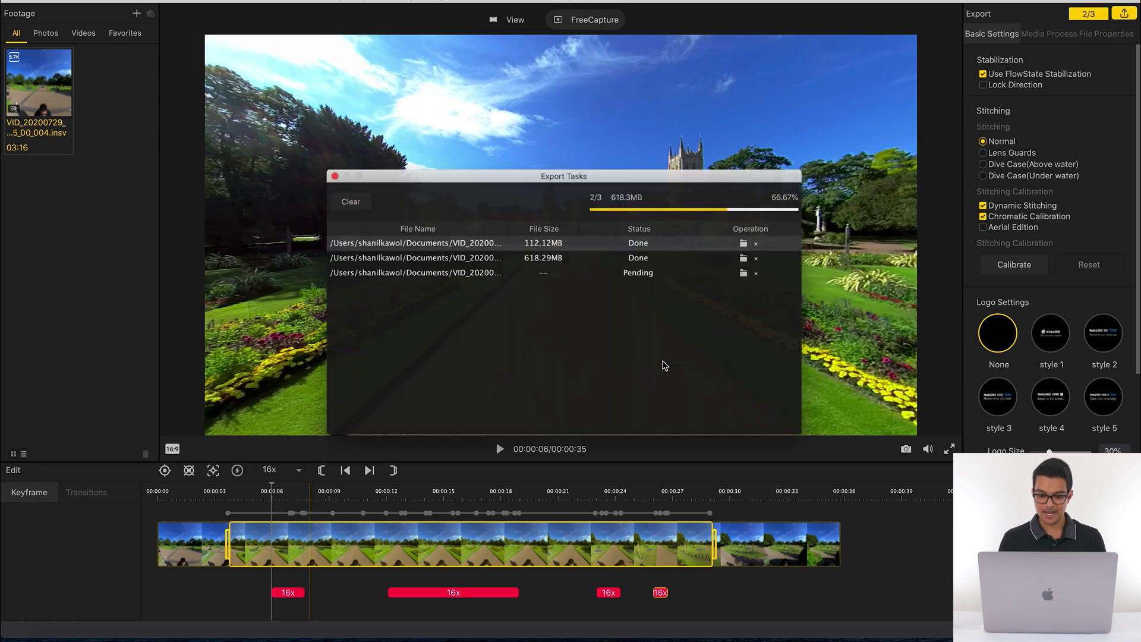